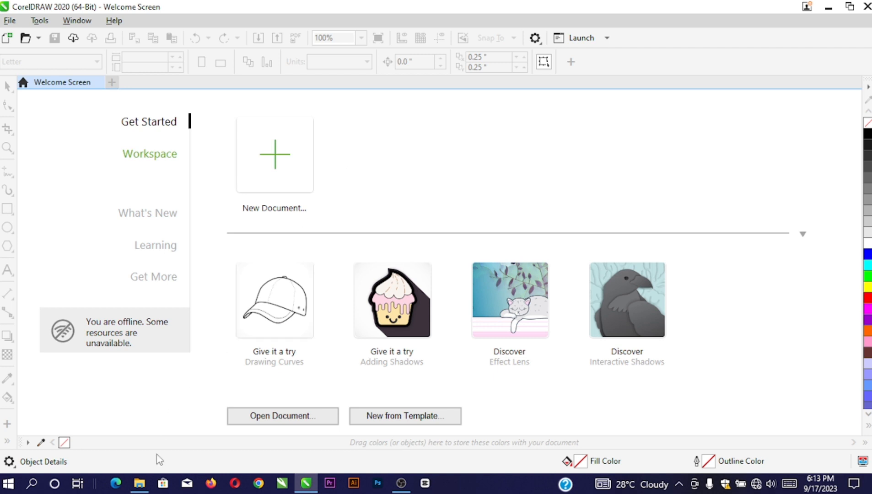
Open the summer music classes flyer design from the file browser, look it over, and close it
click(140, 484)
double_click(524, 115)
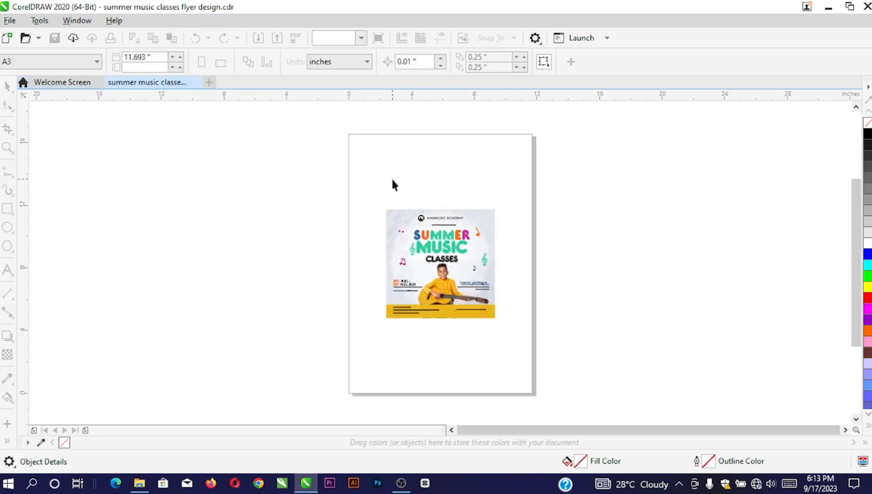
scroll(464, 275, up, 2)
scroll(445, 256, down, 1)
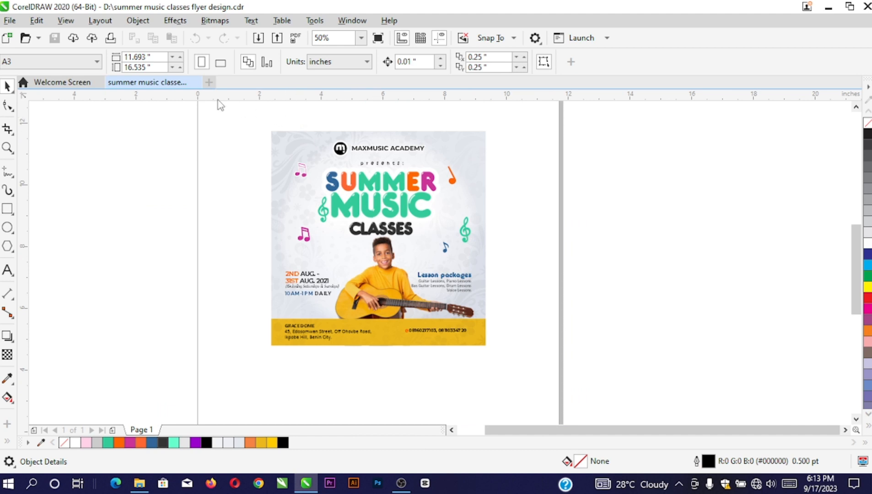
click(196, 82)
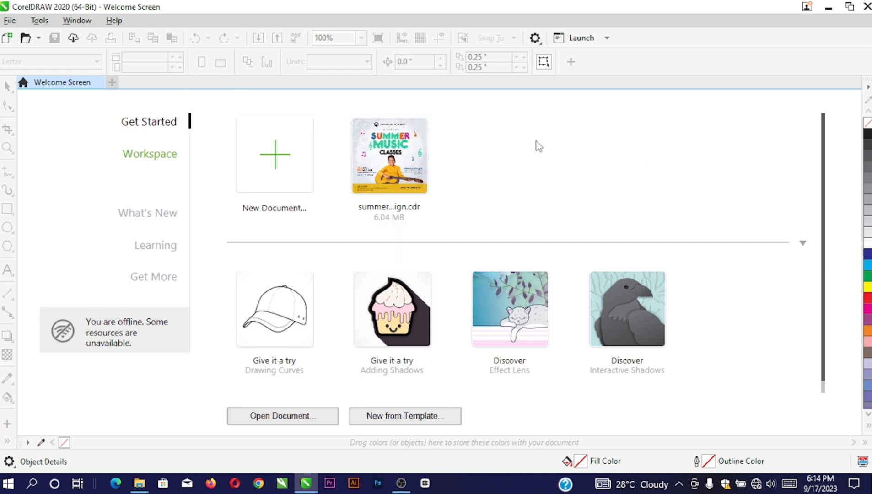
Check the recent files in the File menu, then dismiss the menu
click(10, 23)
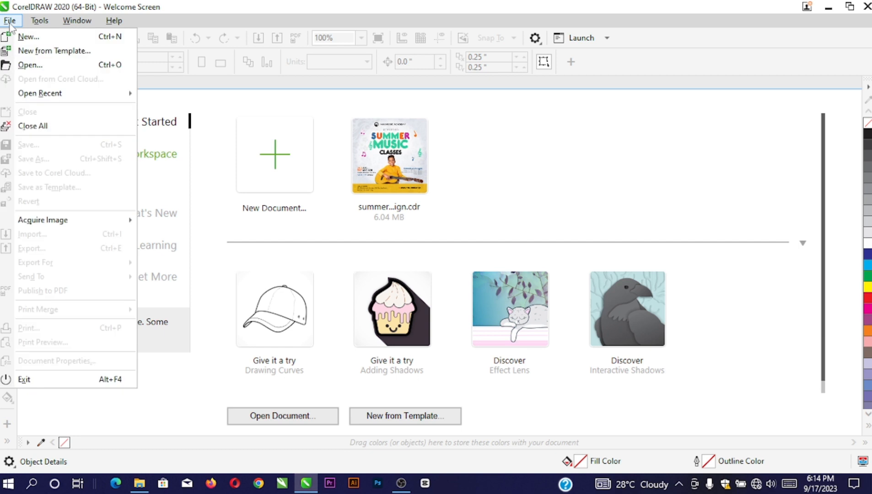
mouse_move(45, 96)
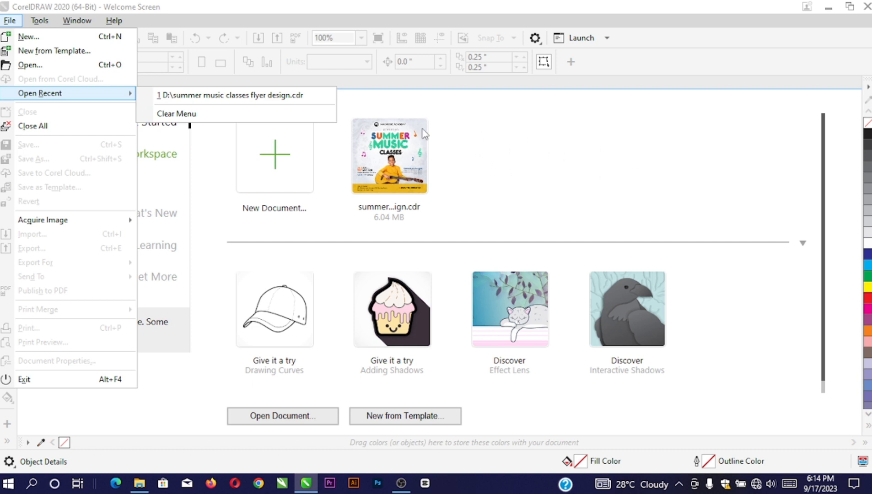
click(557, 178)
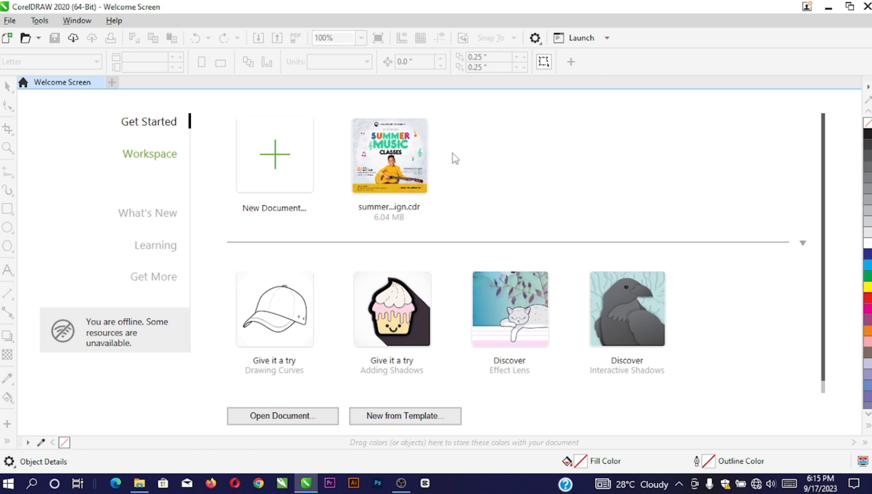
Start a new document named 'new design', keeping the Custom preset
click(275, 160)
drag(407, 73, 344, 65)
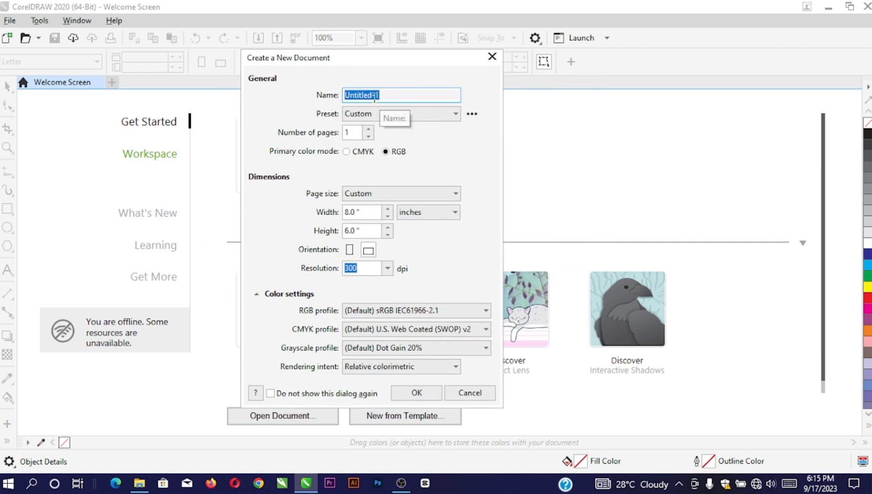
text(new design)
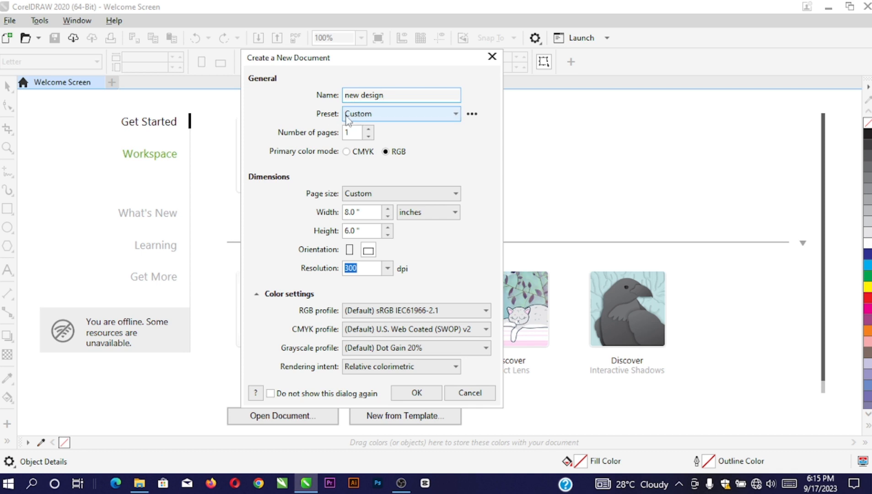
click(390, 115)
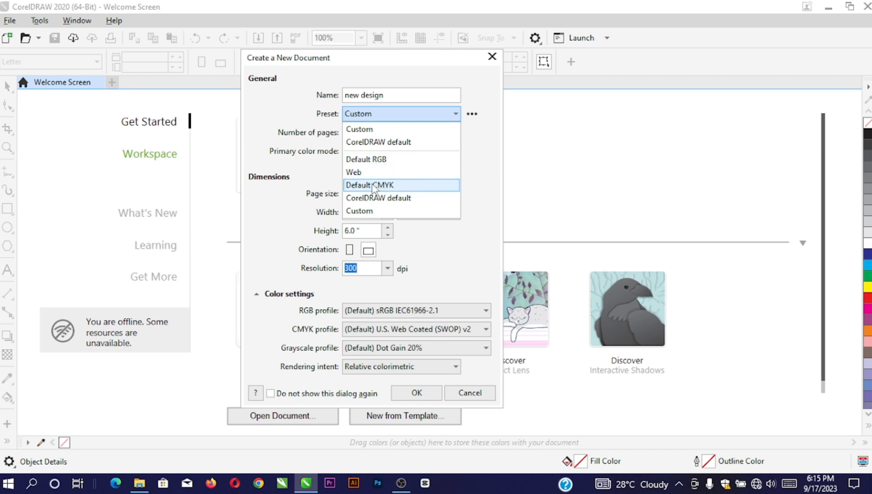
click(365, 130)
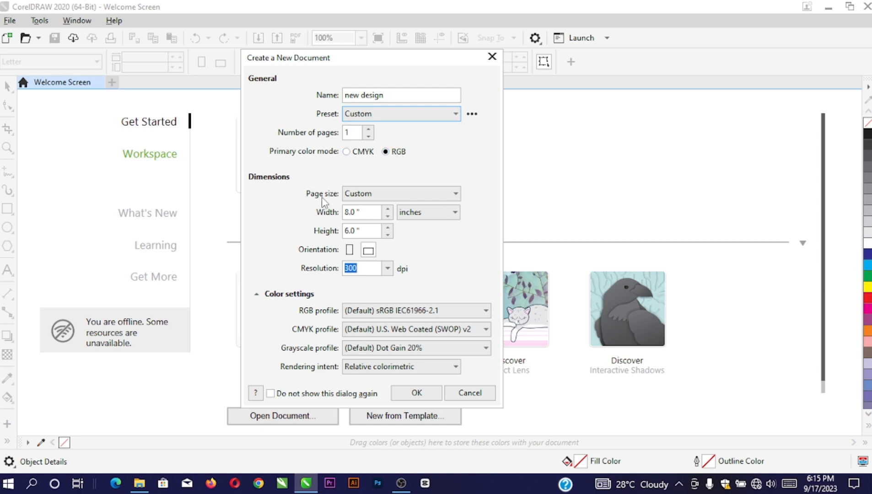
click(368, 194)
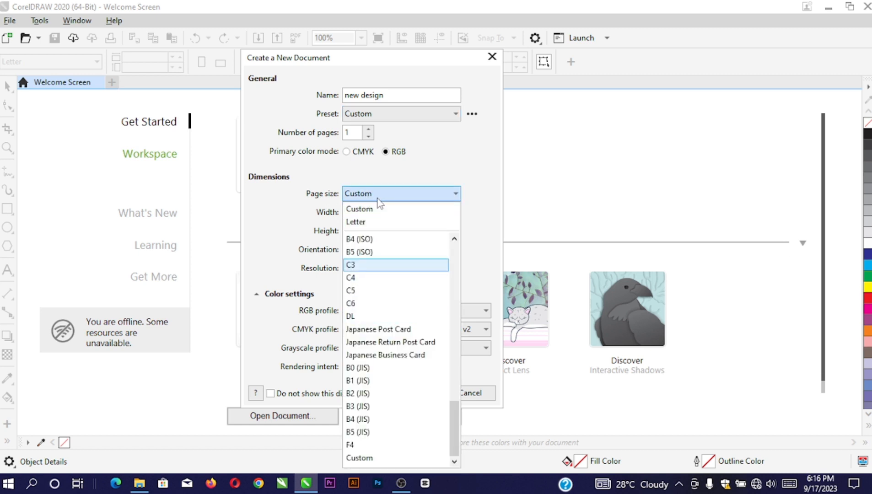
drag(454, 420, 455, 342)
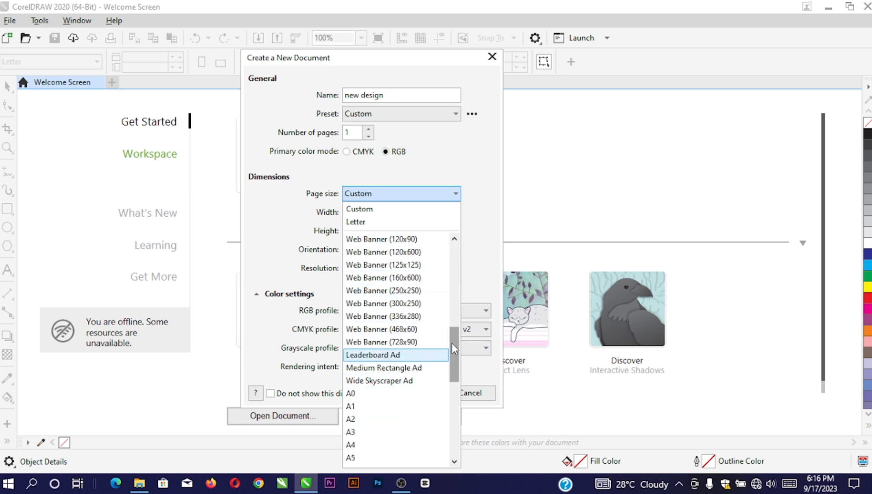
drag(452, 348, 452, 391)
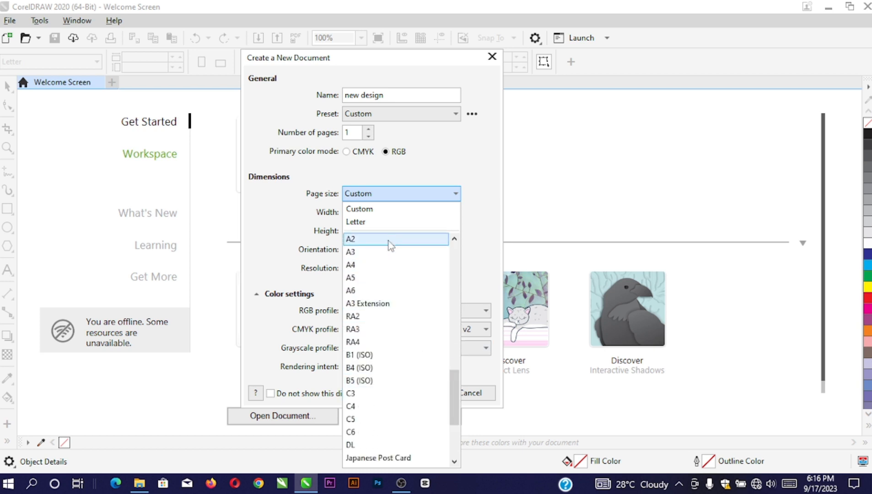
drag(452, 383, 451, 259)
click(473, 214)
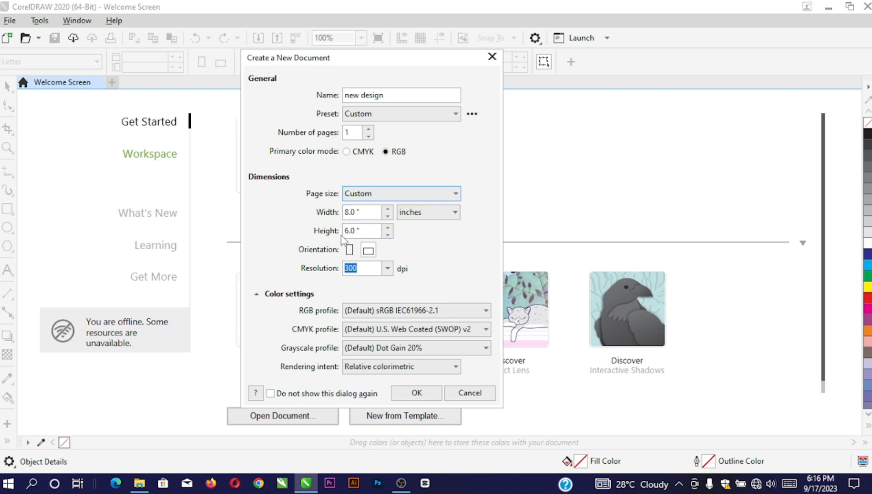
click(425, 214)
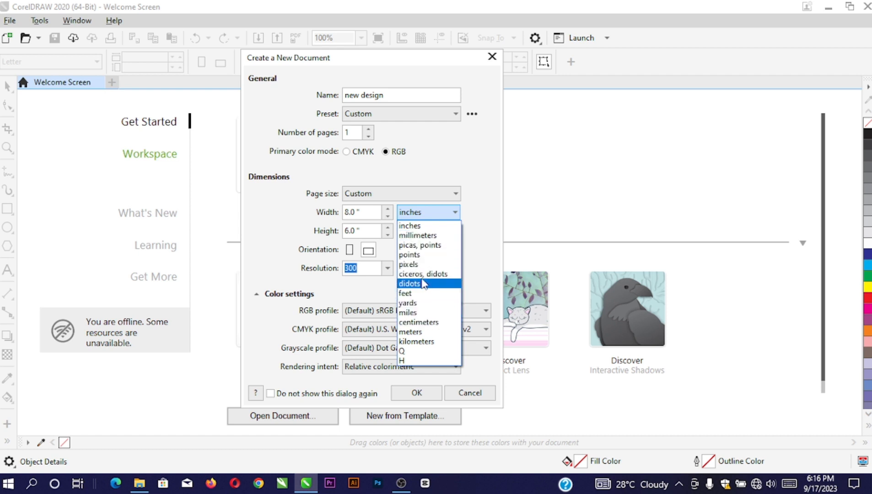
Create the document with a 7 × 5 inch page at 300 dpi
click(412, 225)
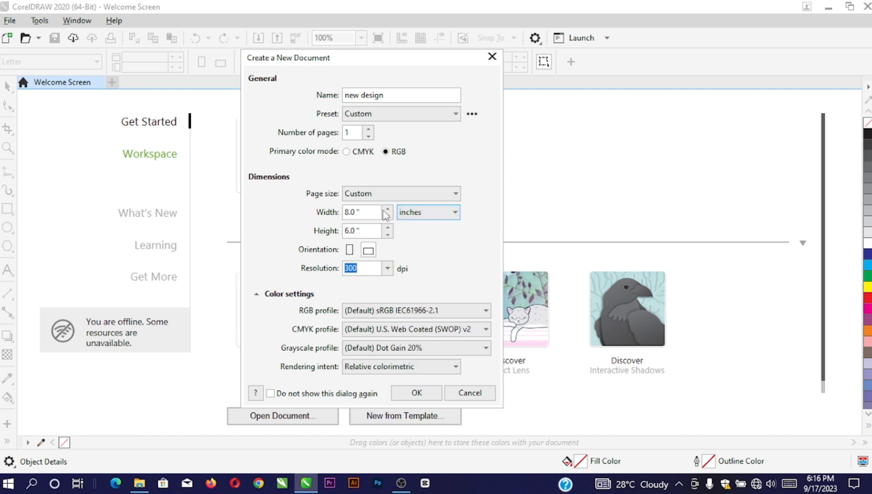
drag(364, 216, 325, 223)
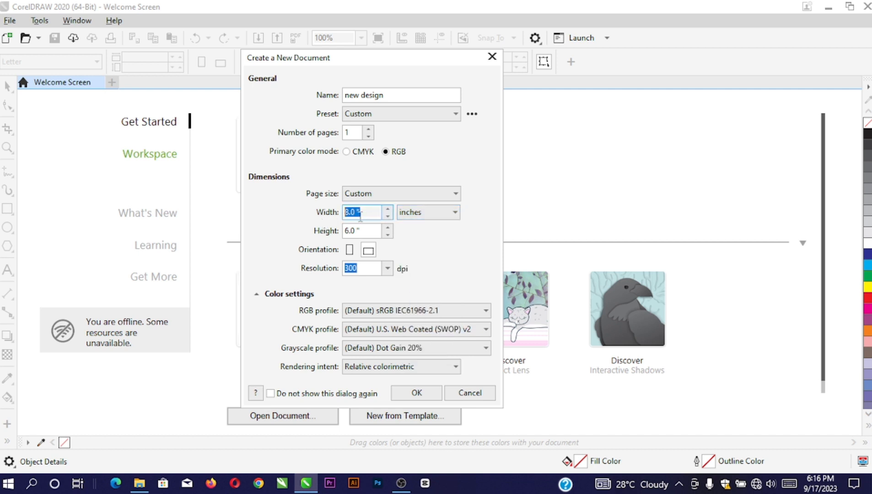
text(7)
drag(361, 229, 329, 236)
text(5)
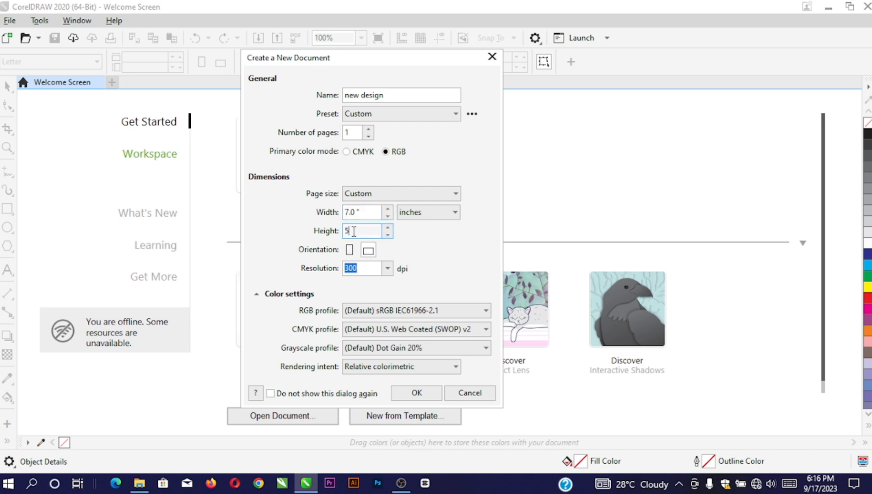
click(363, 214)
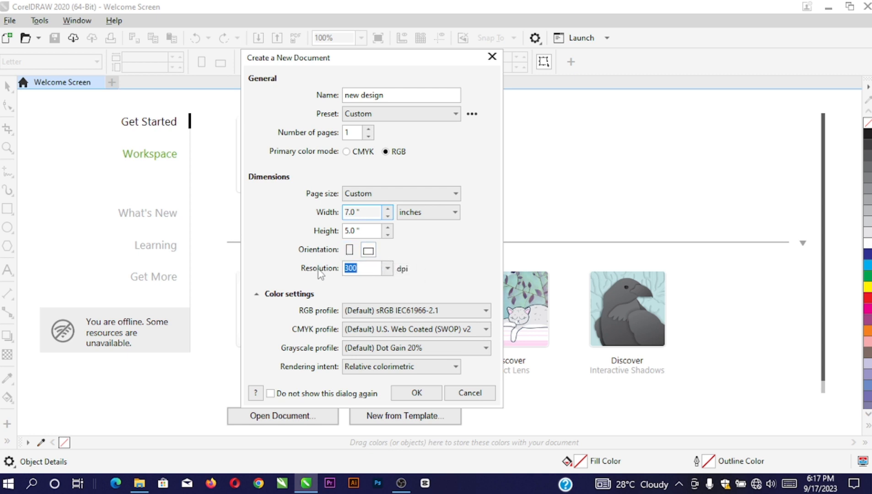
click(369, 269)
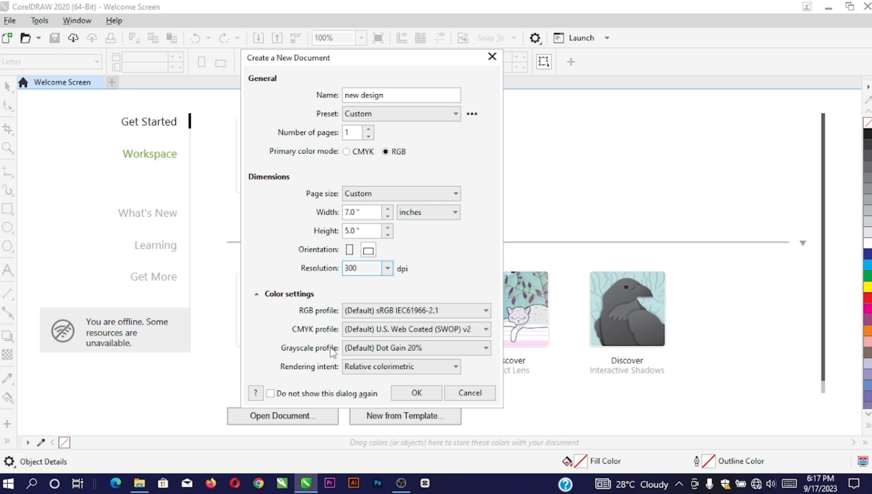
click(412, 394)
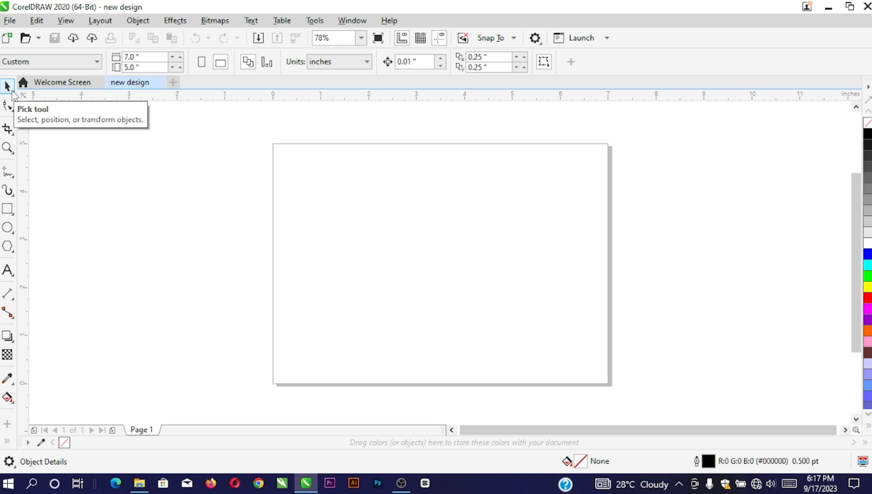
Draw a rectangle on the left of the page, then move it right and resize it wider
click(7, 209)
drag(282, 173, 371, 287)
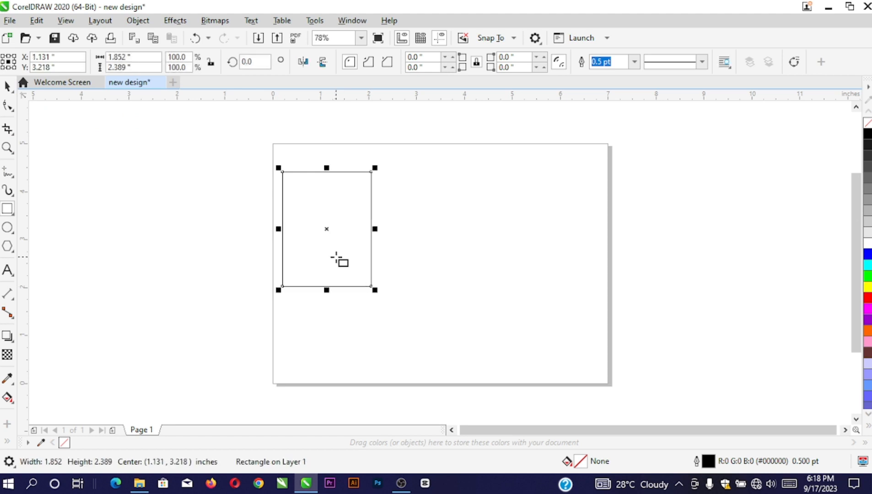
click(8, 88)
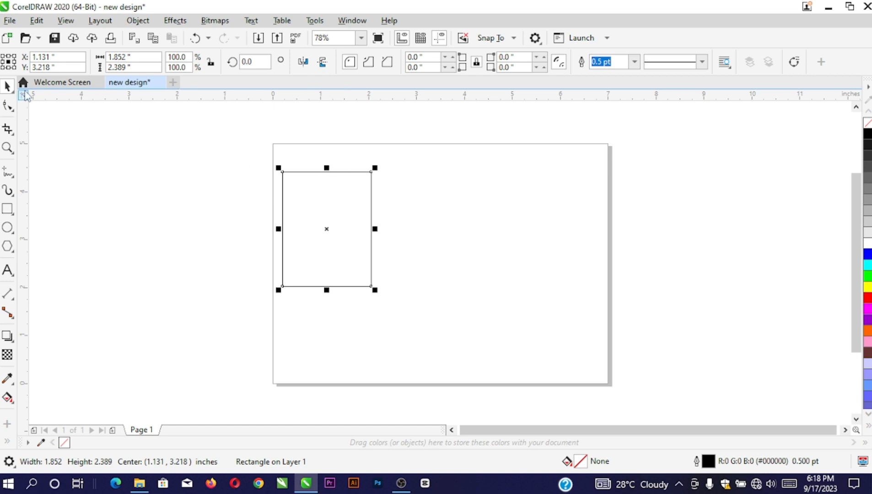
click(311, 159)
click(309, 191)
drag(311, 202, 351, 220)
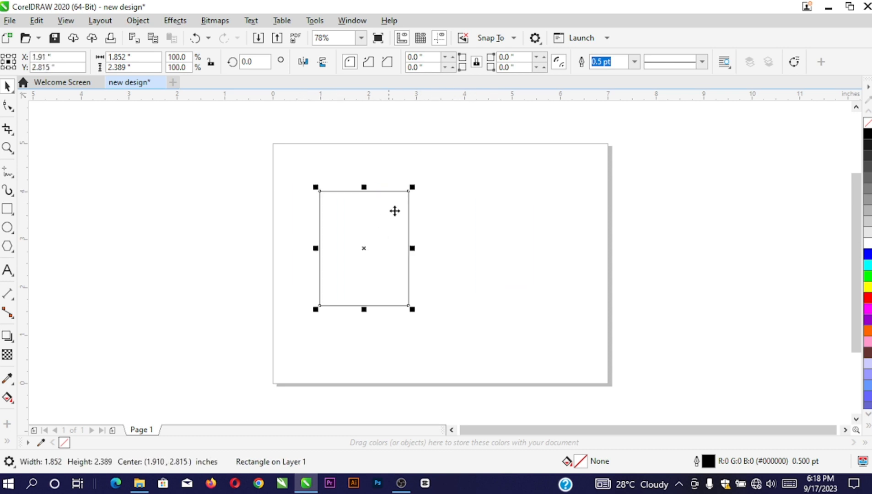
drag(415, 310, 426, 324)
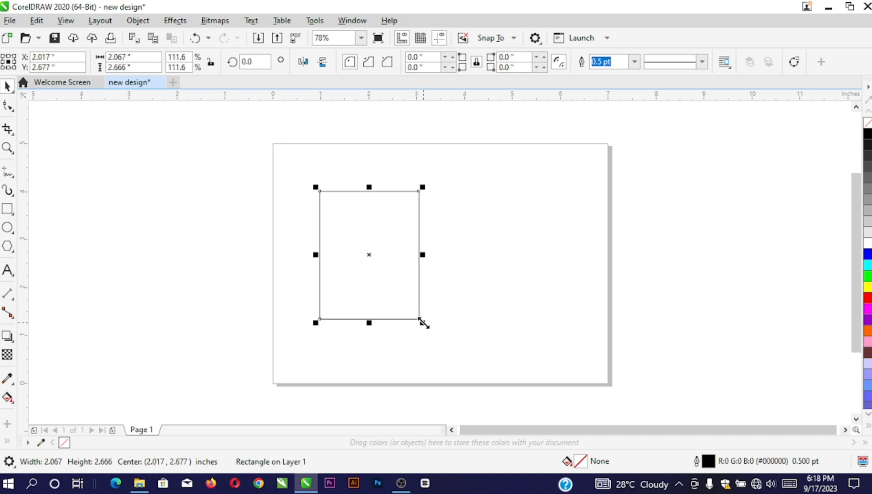
drag(424, 324, 392, 290)
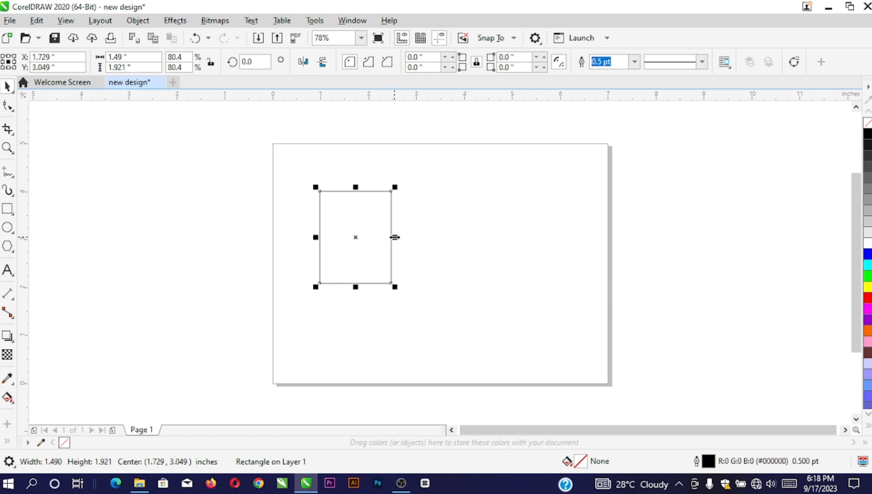
mouse_move(393, 237)
mouse_down()
mouse_move(462, 237)
mouse_move(404, 249)
mouse_up()
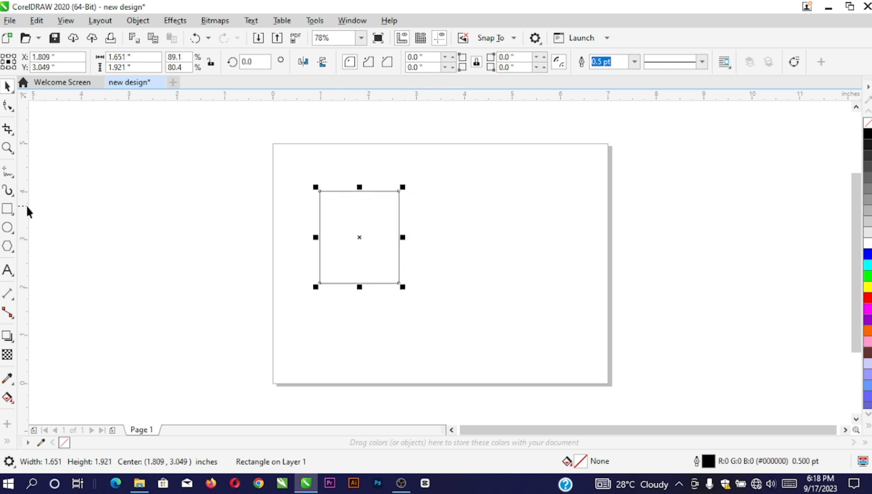
Draw a second, smaller rectangle beside the first
click(8, 209)
drag(408, 209, 466, 283)
click(7, 86)
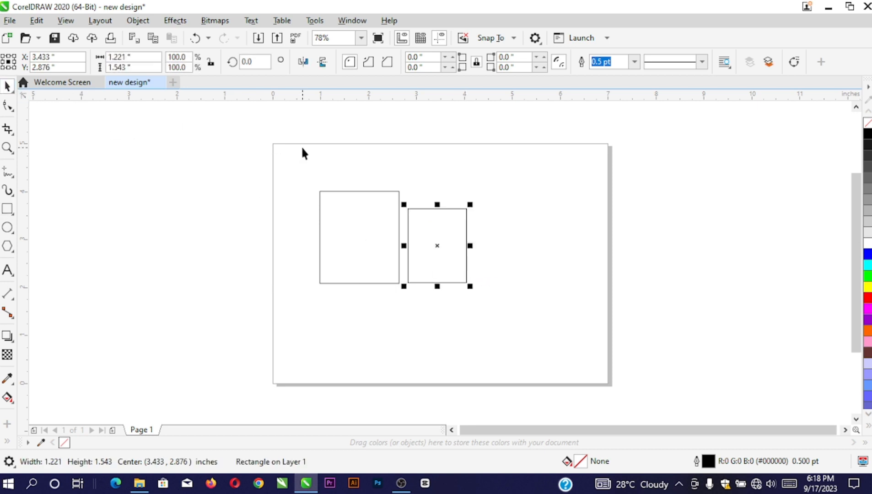
click(382, 164)
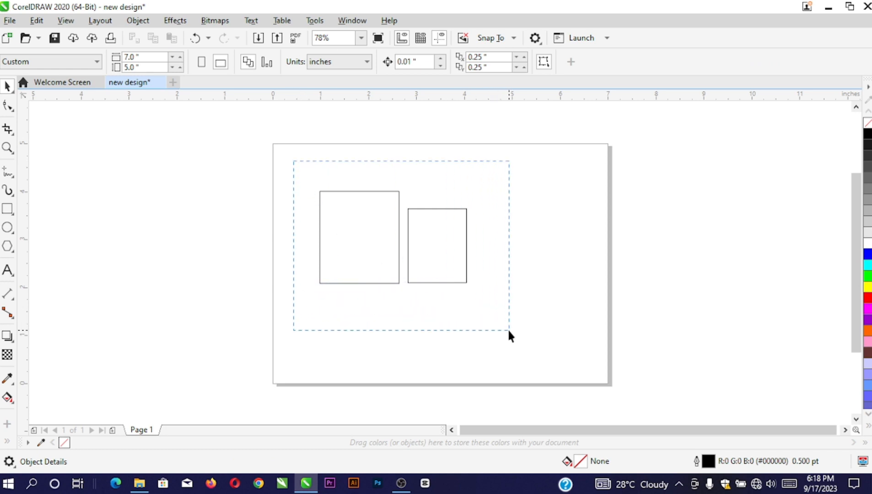
Select both rectangles, shift them slightly right, and deselect
drag(508, 331, 508, 331)
drag(432, 255, 460, 260)
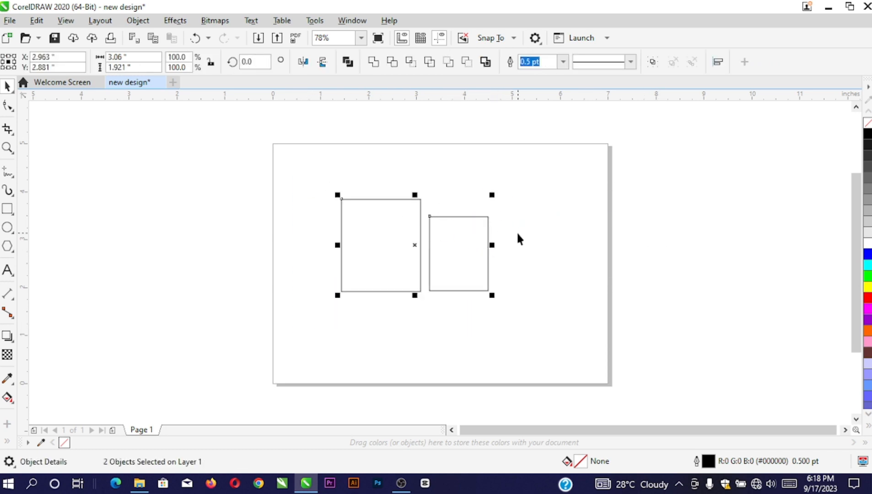
click(327, 182)
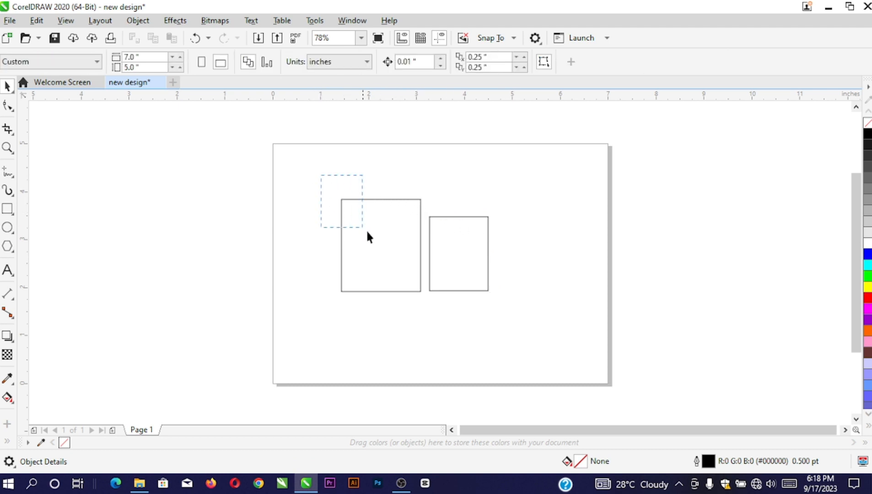
drag(495, 314, 509, 310)
click(421, 173)
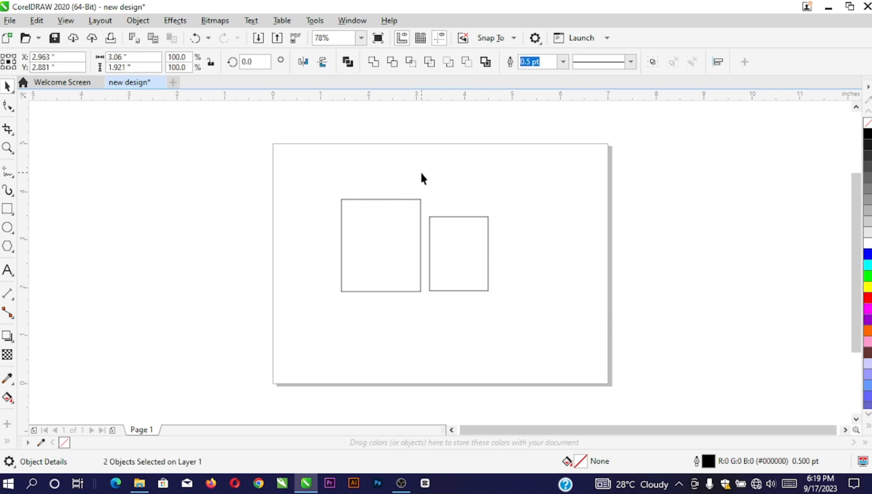
Round the left rectangle's corners by dragging its corner node with the Shape tool
click(8, 107)
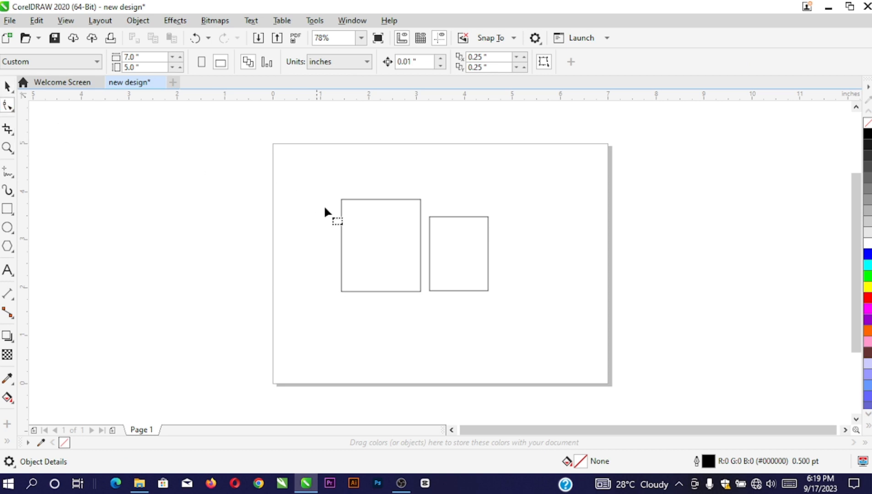
click(342, 215)
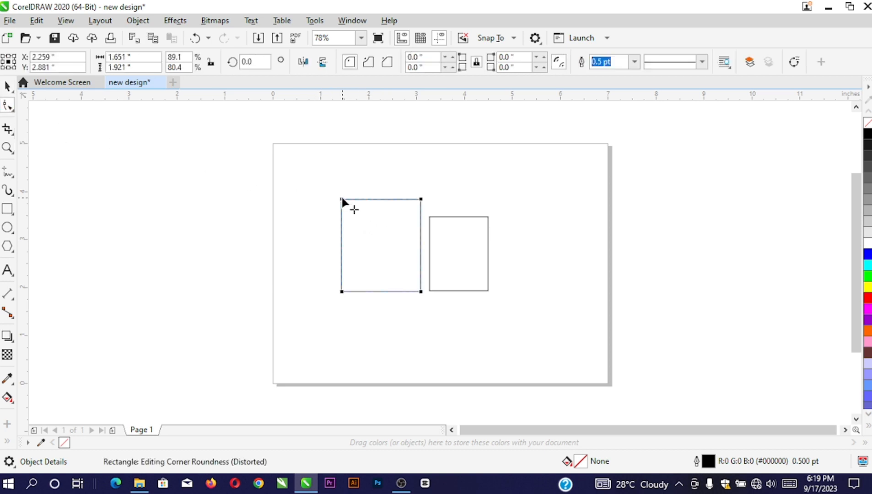
drag(342, 200, 361, 221)
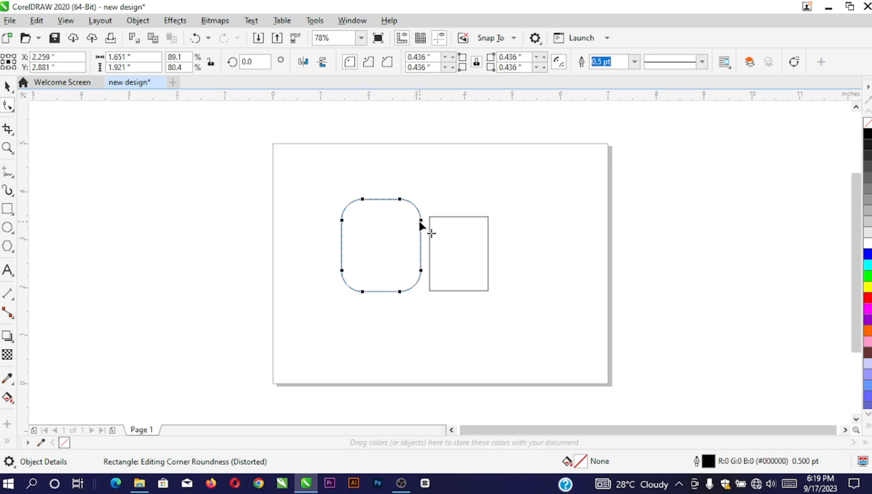
mouse_move(421, 222)
mouse_down()
mouse_move(406, 250)
mouse_move(424, 213)
mouse_move(433, 225)
mouse_move(428, 210)
mouse_up()
Select the right rectangle with the Pick tool so its resize handles show
click(434, 217)
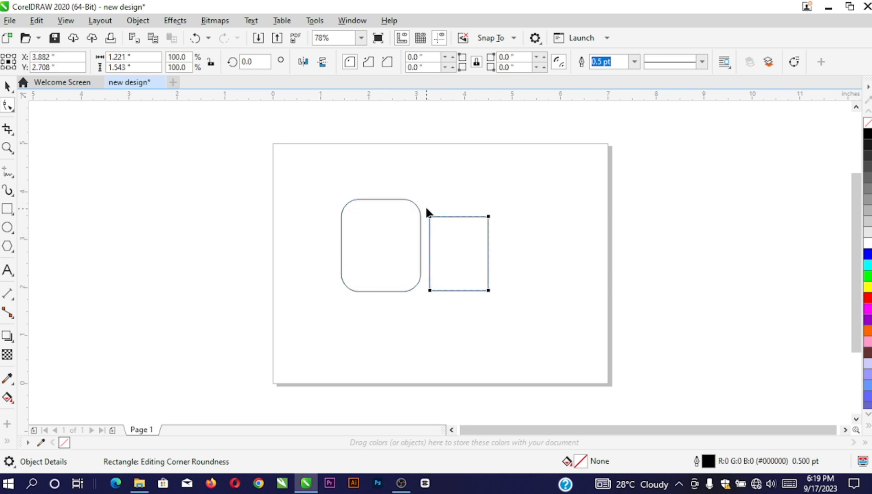
click(7, 86)
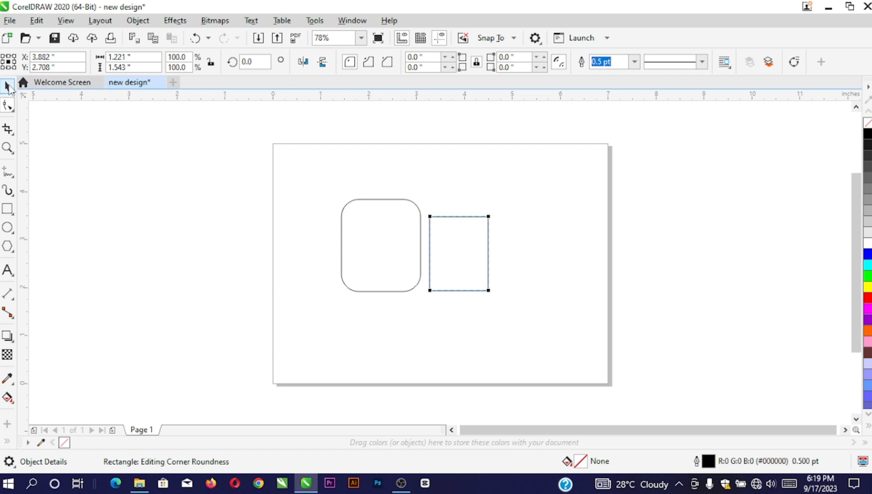
click(458, 233)
click(458, 234)
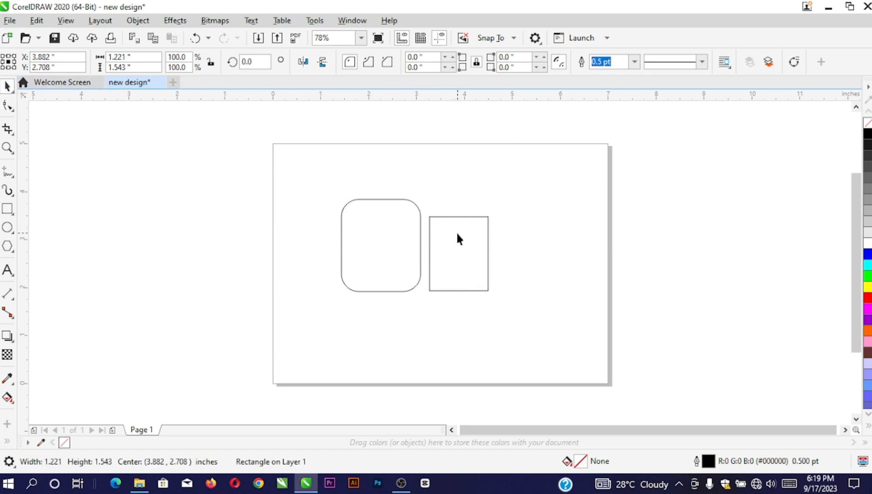
click(457, 231)
Convert the right rectangle to curves and pull its top-right node down into a right triangle
right_click(451, 233)
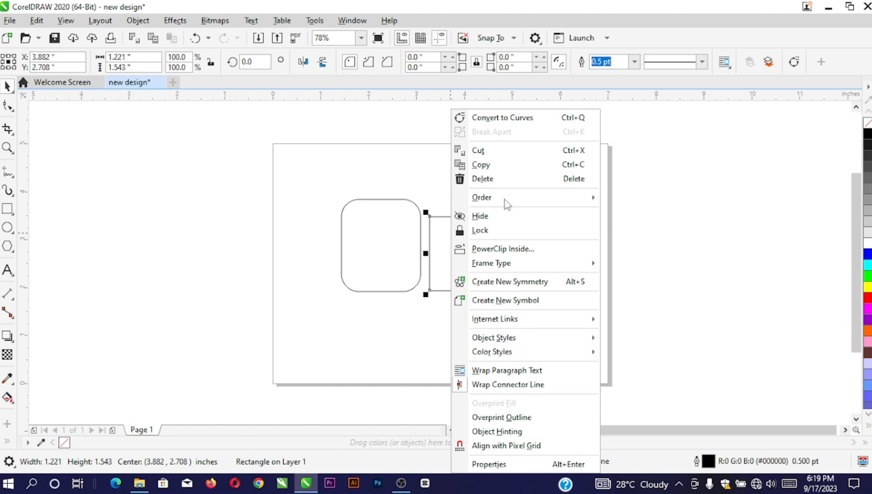
click(492, 118)
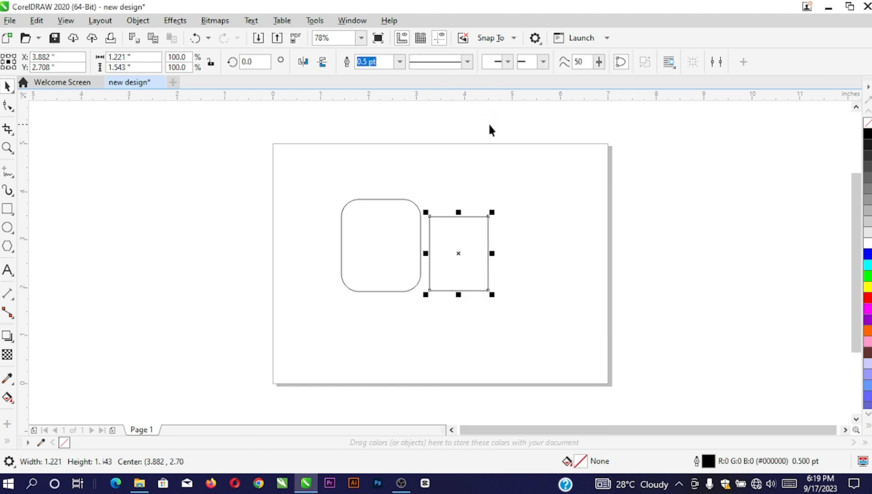
click(7, 105)
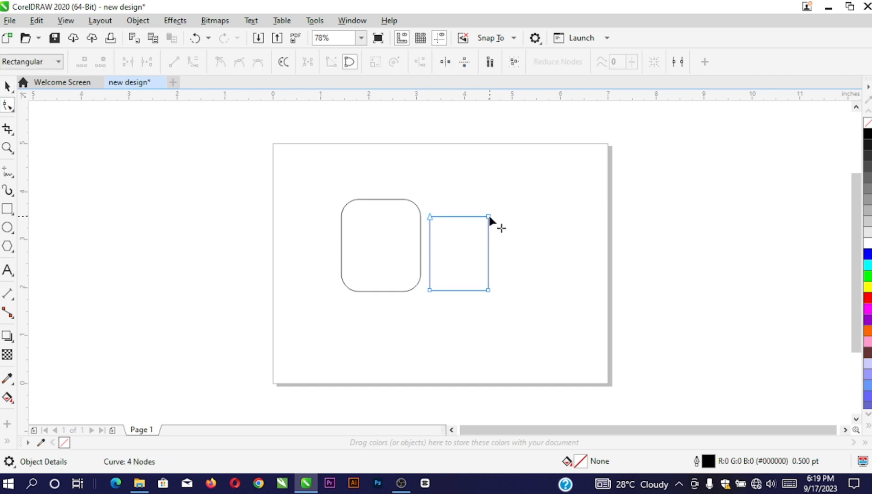
drag(488, 217, 465, 271)
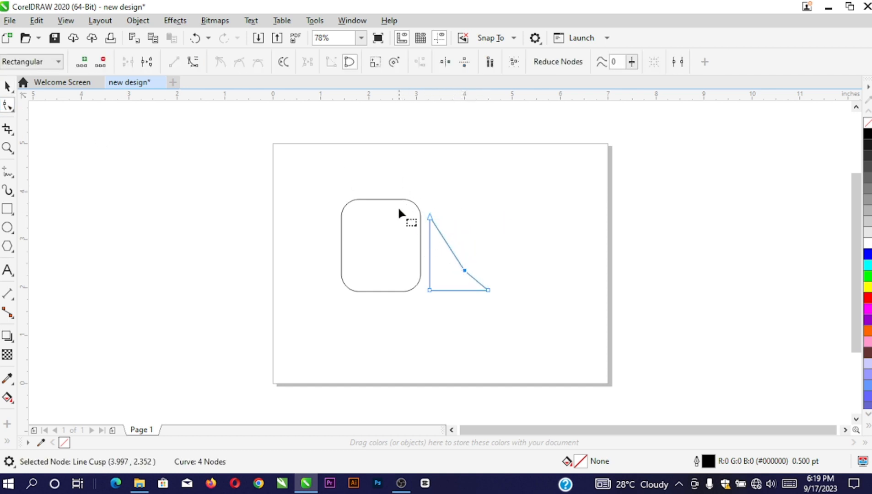
Make the left rectangle's corners much rounder and move the triangle's middle node up and right
click(421, 217)
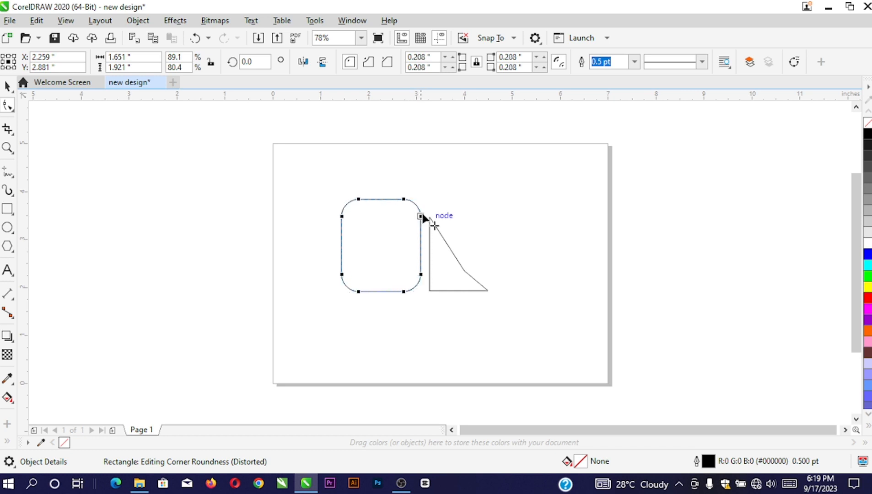
drag(423, 217, 443, 233)
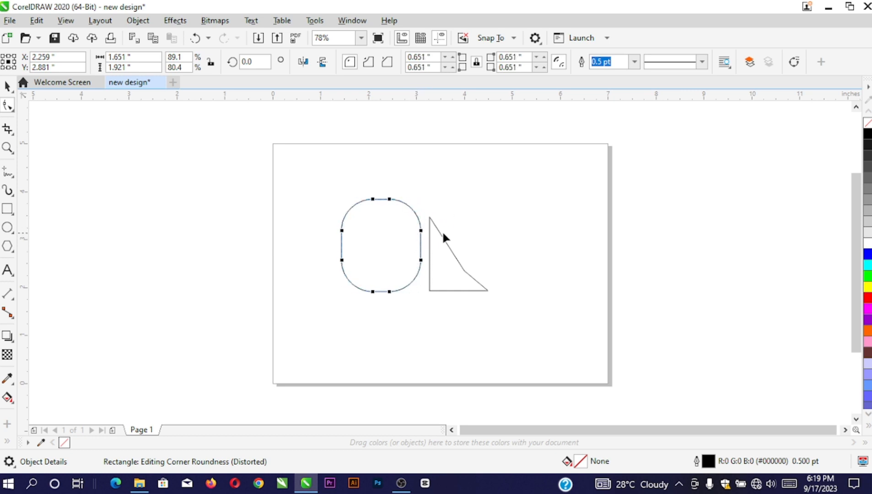
click(432, 289)
drag(465, 270, 488, 248)
Copy the waterfall image file in File Explorer and return to the CorelDRAW page
click(141, 487)
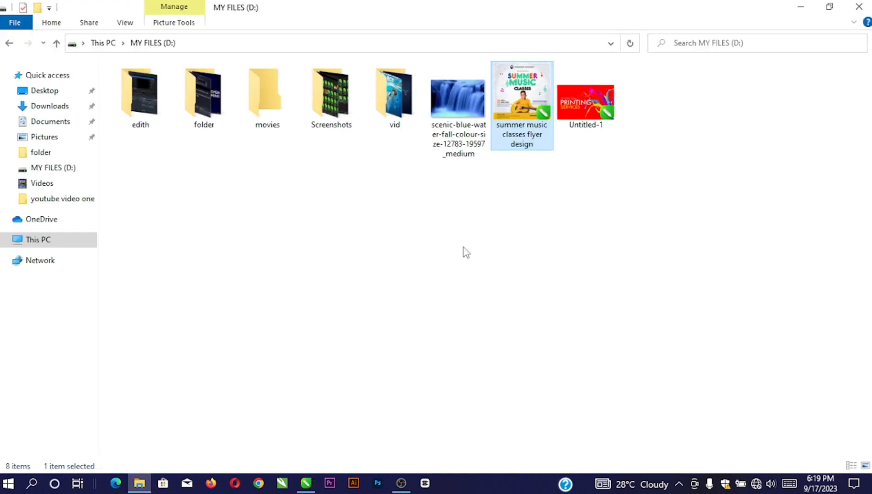
right_click(460, 98)
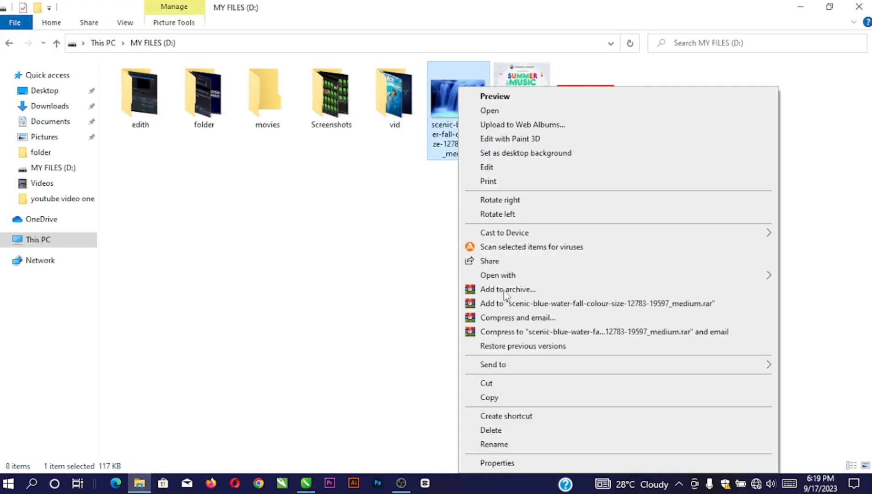
click(495, 397)
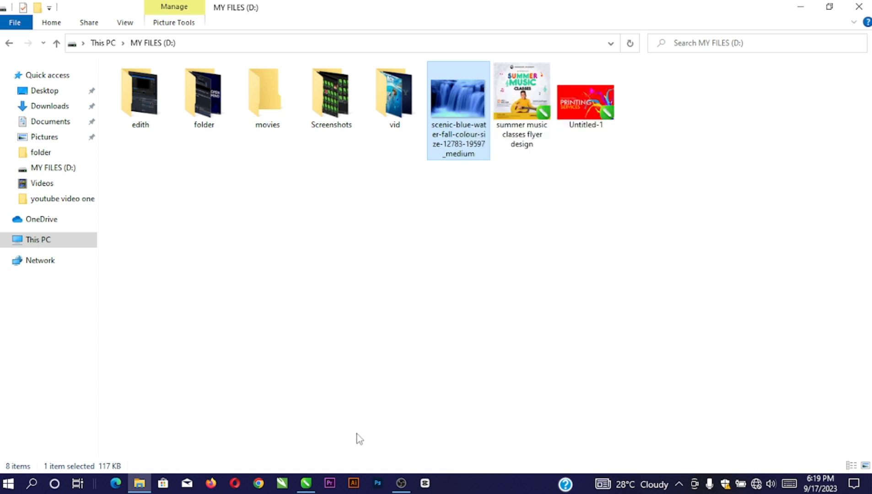
click(306, 483)
key(space)
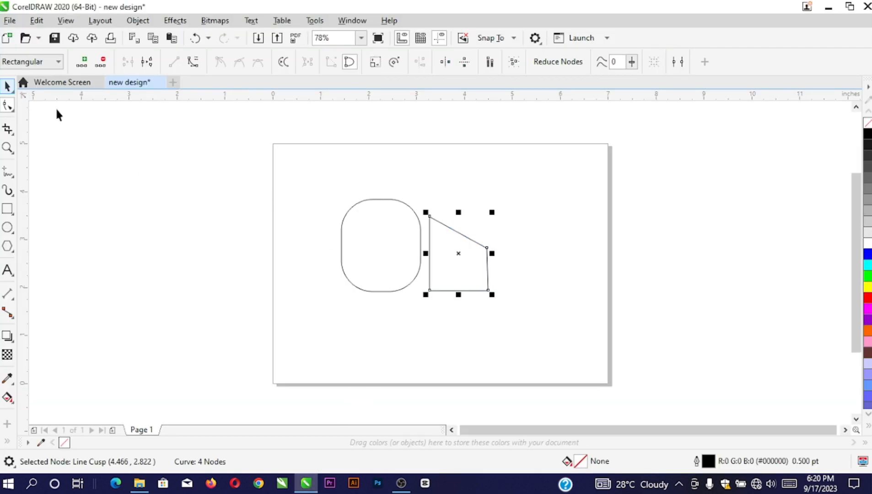
right_click(143, 139)
Paste the waterfall image and move it to the page's top-right corner
click(181, 237)
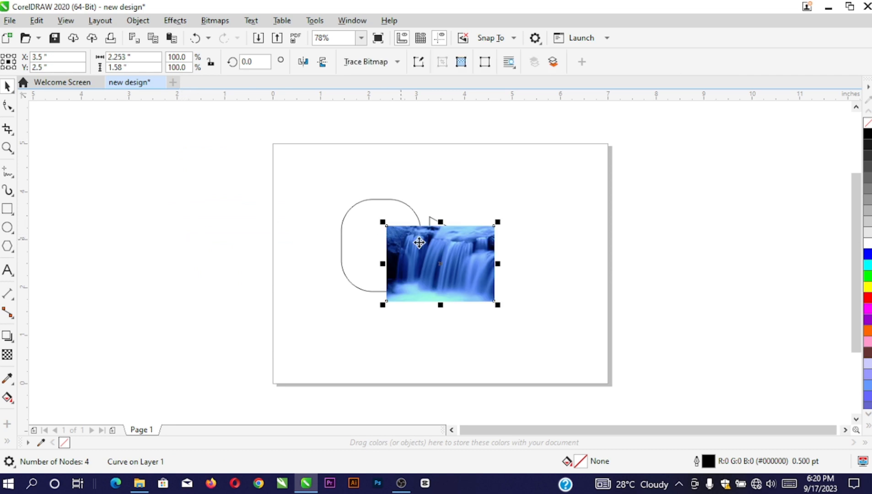
drag(465, 249, 549, 179)
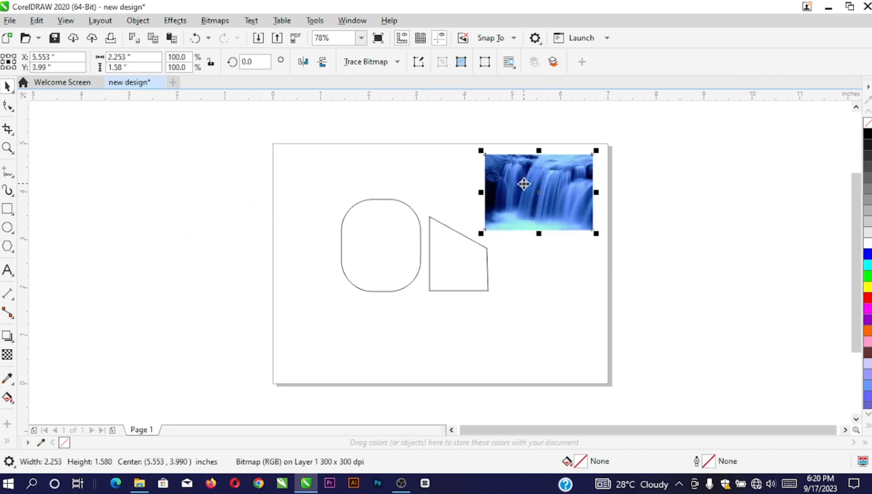
click(525, 182)
click(522, 182)
Restore the right shape to a triangle and crop the image's nodes into a slanted wedge
click(7, 106)
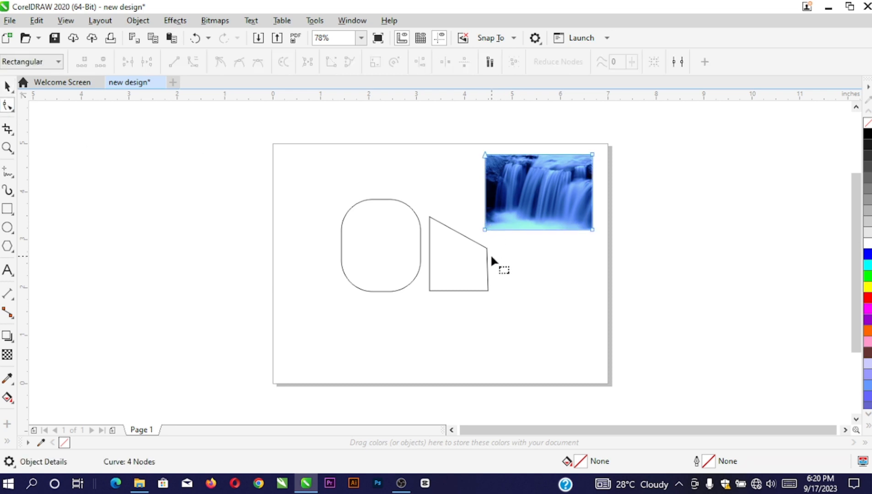
click(484, 250)
drag(484, 250, 463, 273)
click(503, 217)
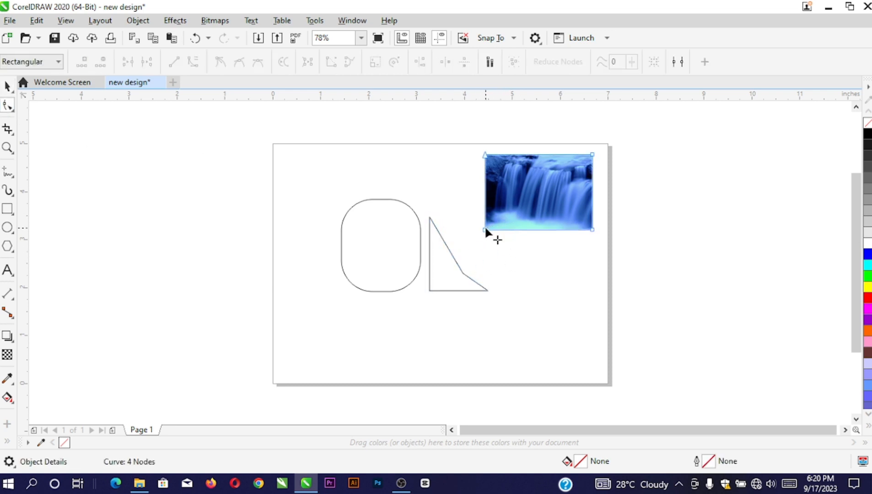
drag(485, 229, 534, 205)
mouse_move(592, 155)
mouse_down()
mouse_move(590, 171)
mouse_move(601, 167)
mouse_move(587, 166)
mouse_up()
Change the left rectangle's corner roundness by dragging its corner nodes
click(409, 212)
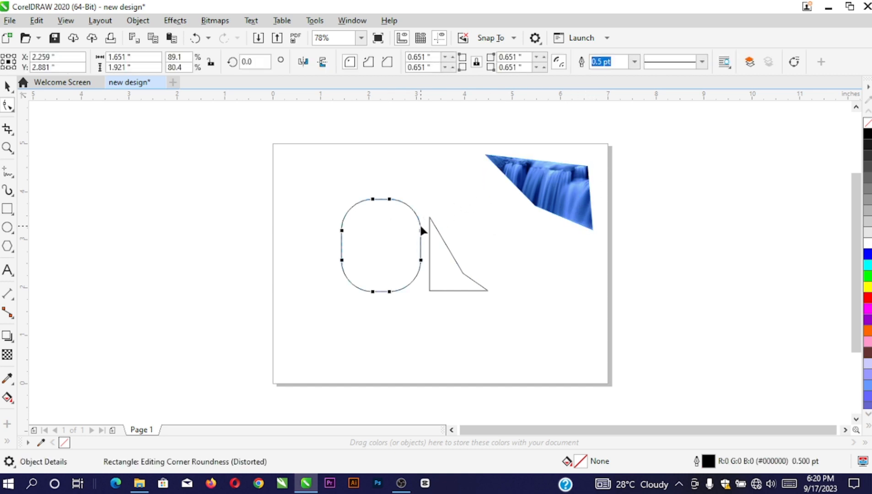
mouse_move(421, 230)
mouse_down()
mouse_move(438, 178)
mouse_move(416, 244)
mouse_up()
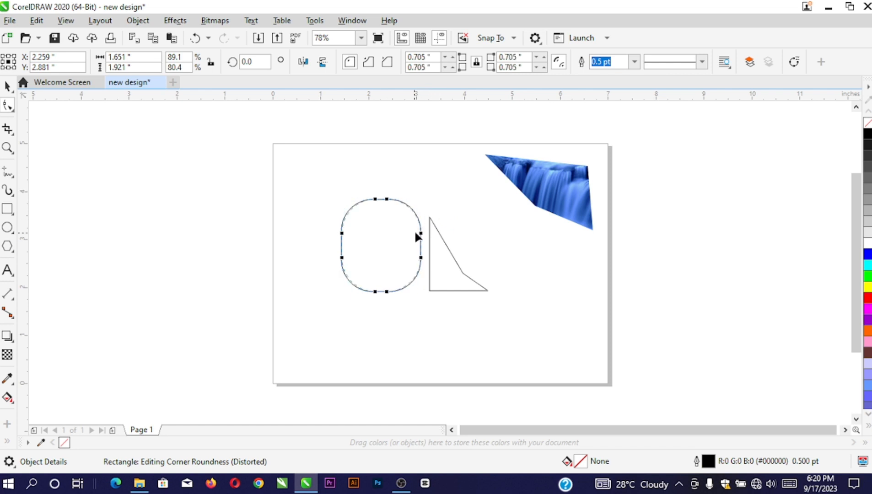
mouse_move(421, 199)
mouse_down()
mouse_move(419, 238)
mouse_move(430, 196)
mouse_up()
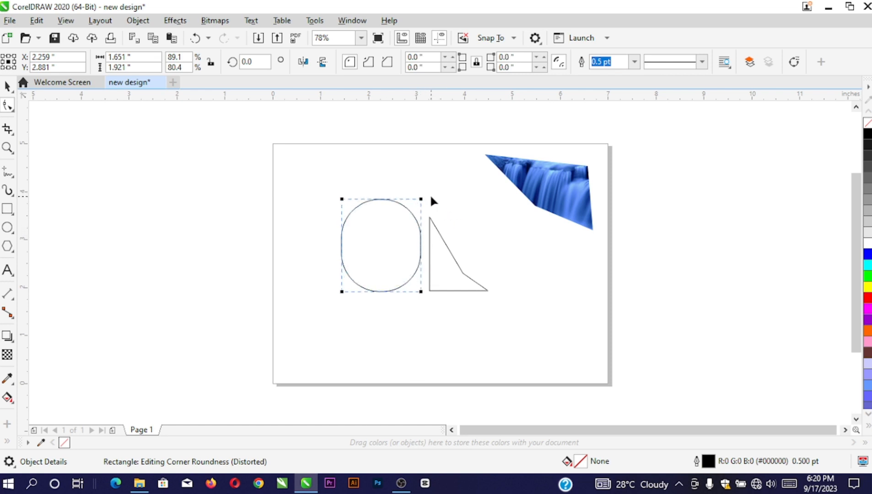
Reshape the waterfall image's crop into a four-sided shape with a slightly sloping top
click(534, 184)
drag(535, 205, 482, 239)
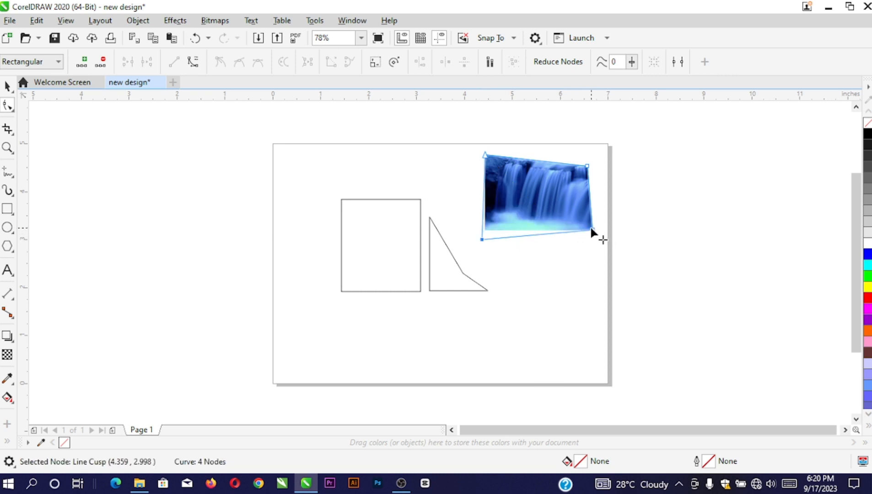
drag(592, 229, 597, 225)
click(429, 276)
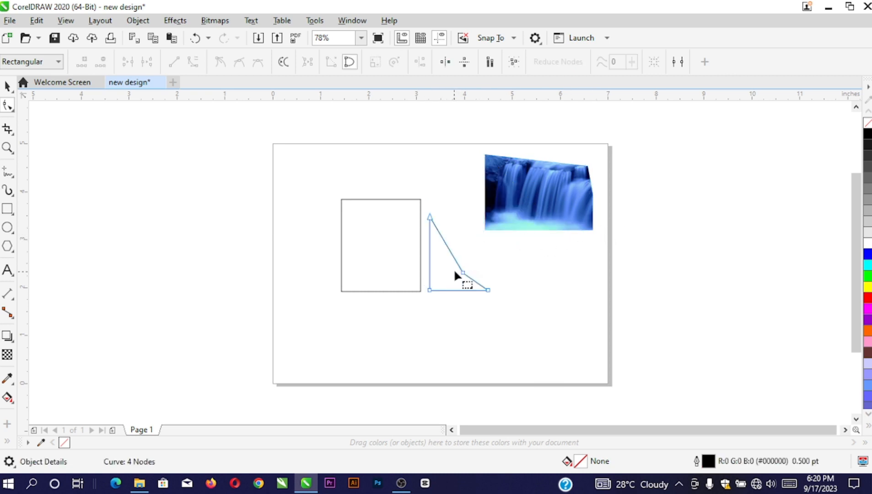
click(13, 110)
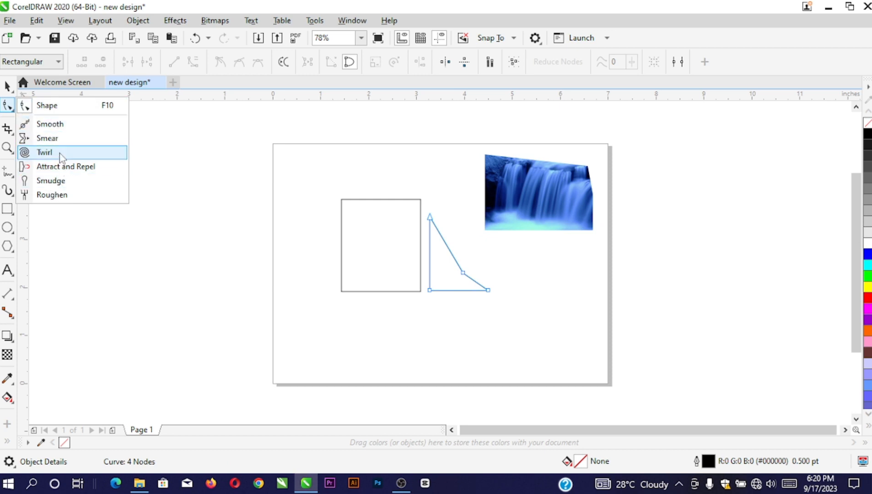
Brush the triangle's slanted edge with the Smooth tool into a gentle inward curve
click(42, 128)
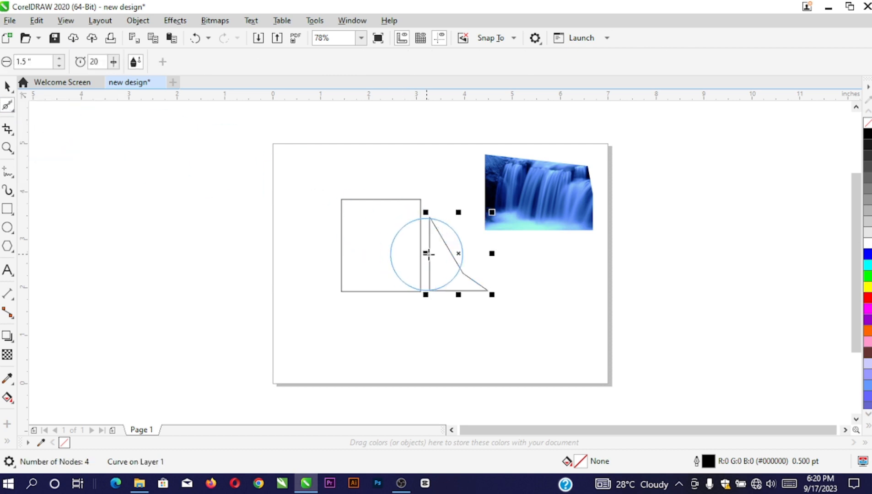
drag(452, 258, 469, 252)
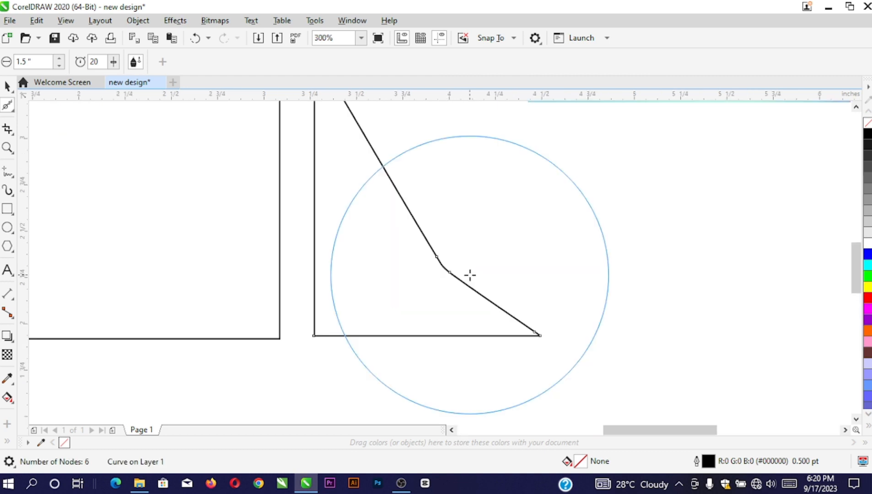
scroll(462, 274, up, 5)
mouse_move(442, 265)
mouse_down()
mouse_move(461, 243)
mouse_move(460, 231)
mouse_up()
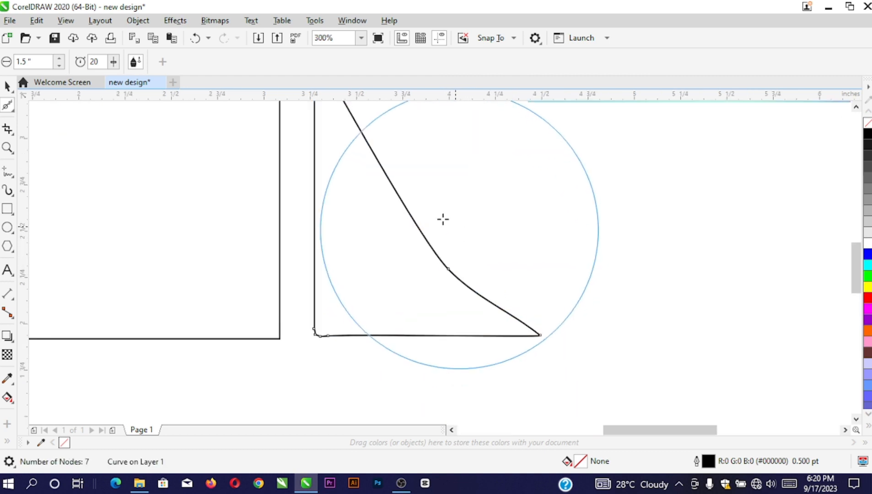
key(space)
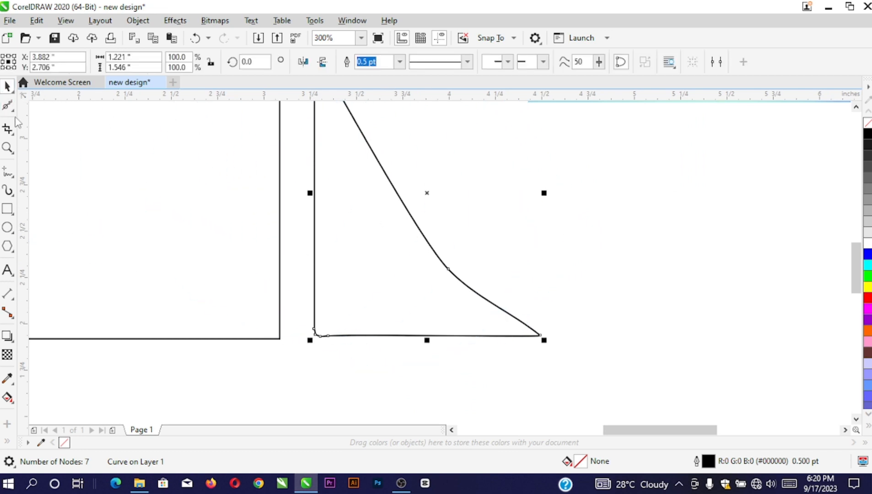
Browse the shape-editing and cropping tool flyouts in the toolbox
click(15, 115)
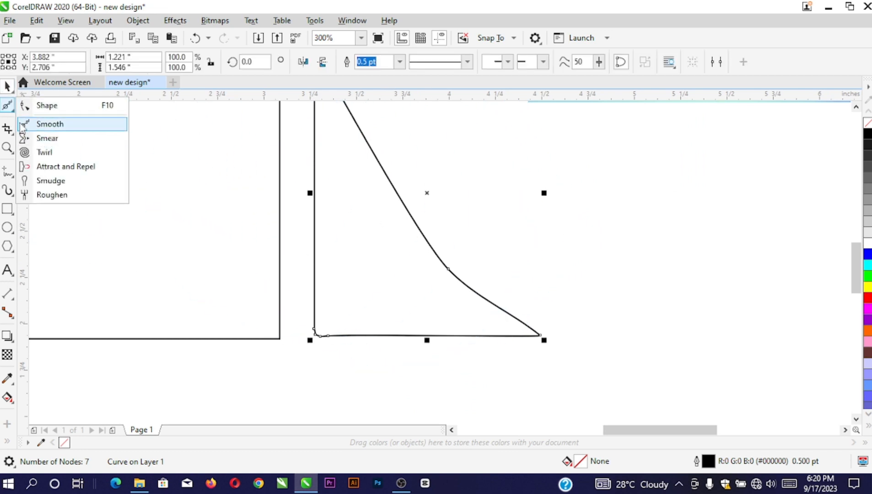
click(14, 133)
scroll(298, 254, down, 2)
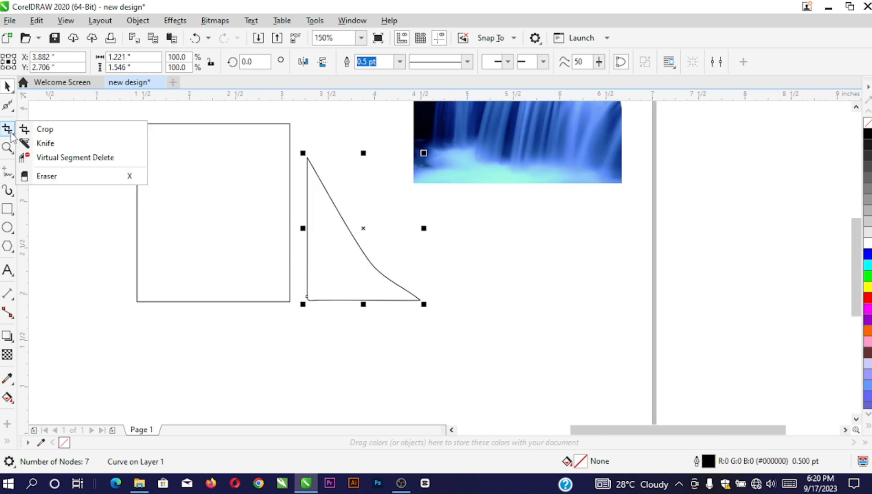
Crop the waterfall image twice with the Crop tool, then undo the last crop with Ctrl+Z
click(41, 131)
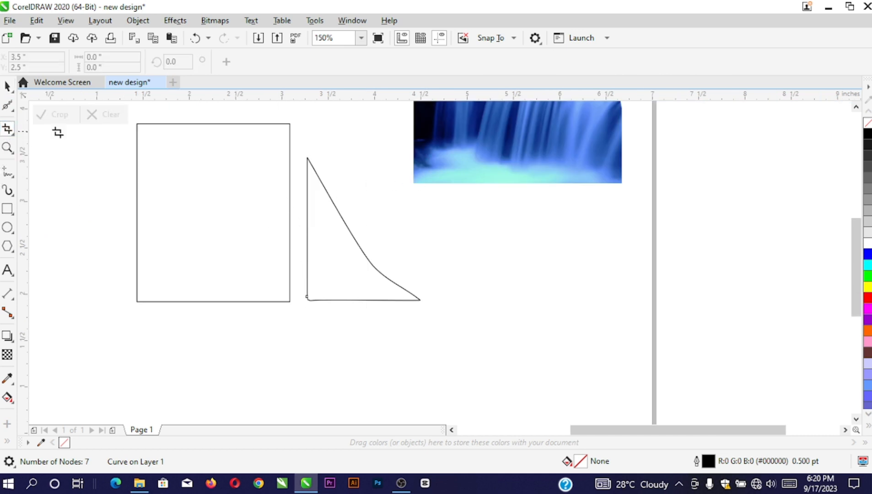
scroll(359, 233, down, 2)
scroll(429, 194, up, 2)
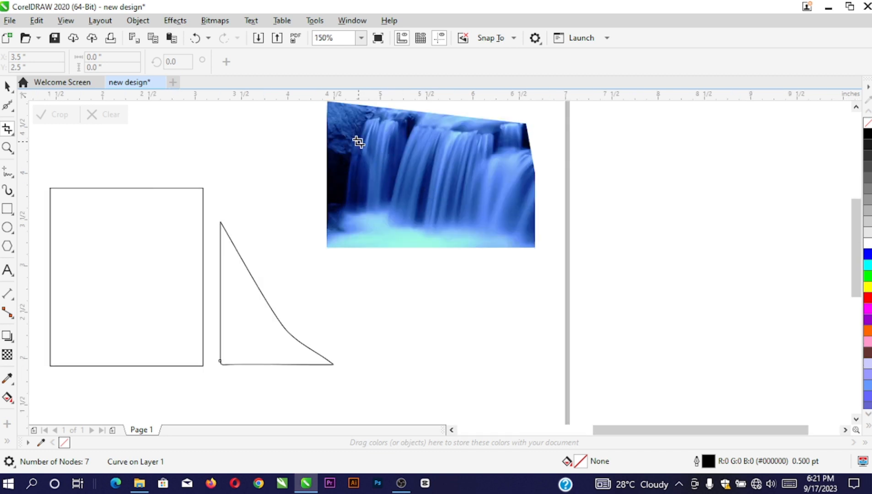
drag(355, 140, 422, 210)
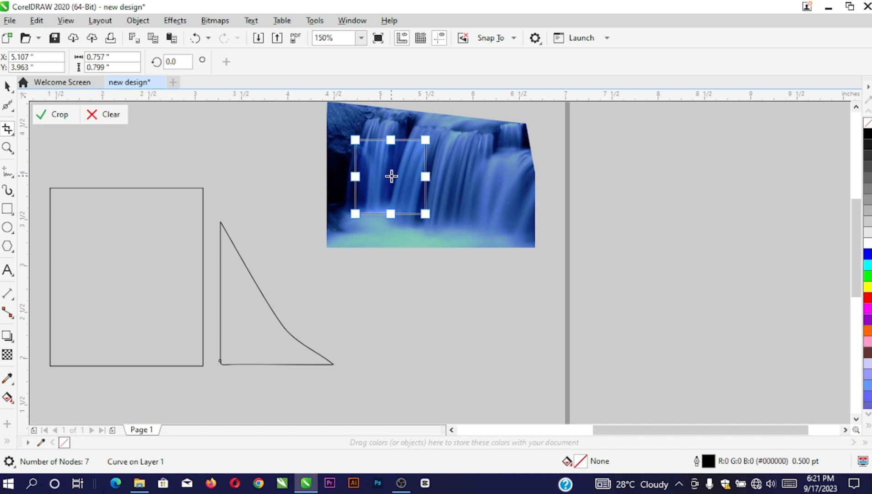
double_click(391, 177)
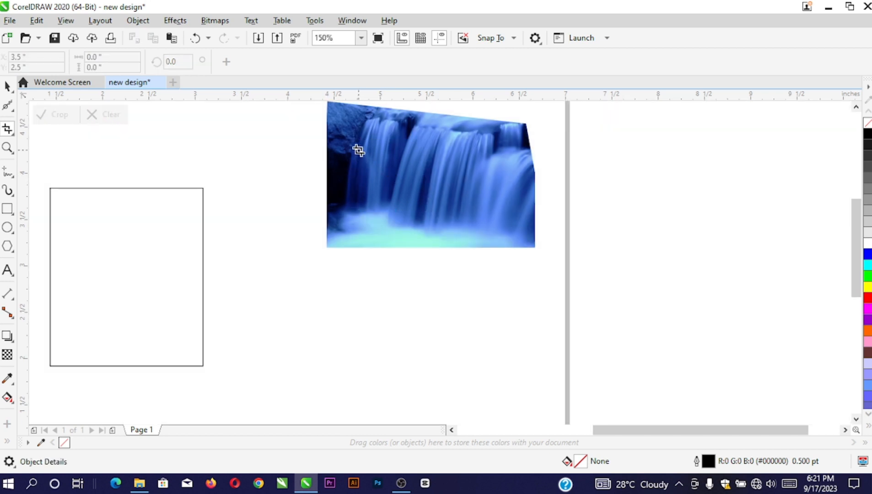
drag(358, 150, 429, 219)
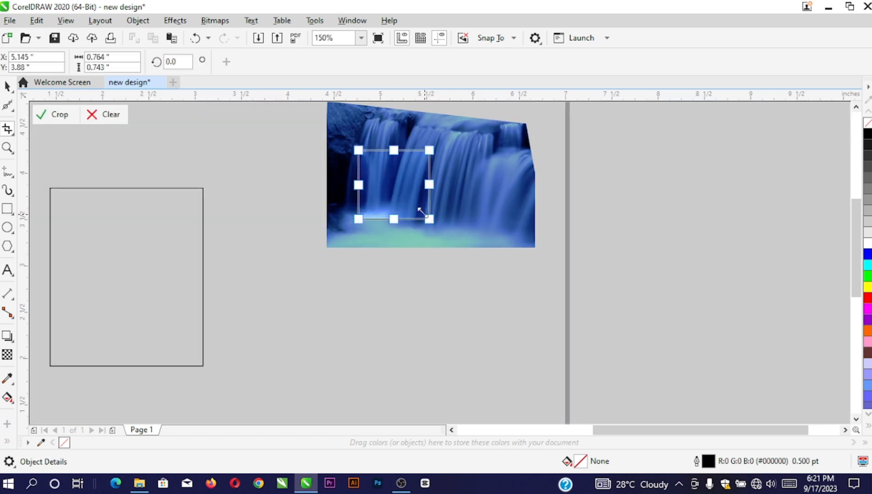
double_click(396, 185)
scroll(397, 183, down, 2)
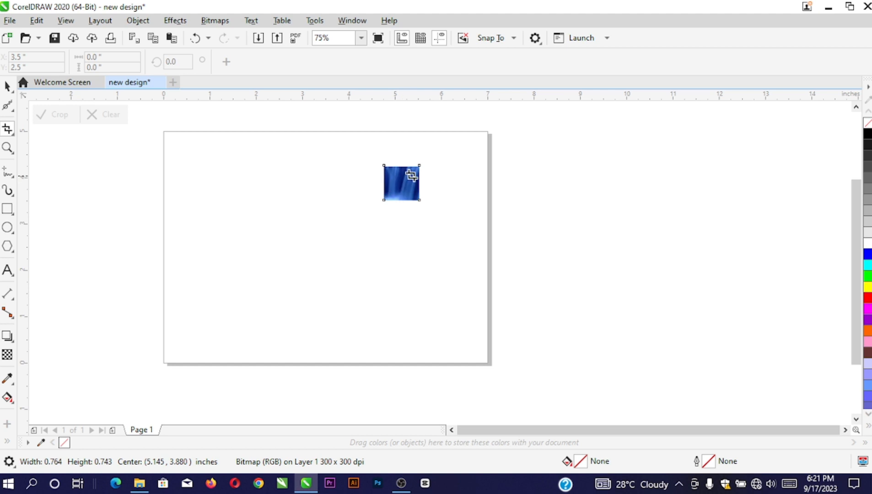
key(ctrl+z)
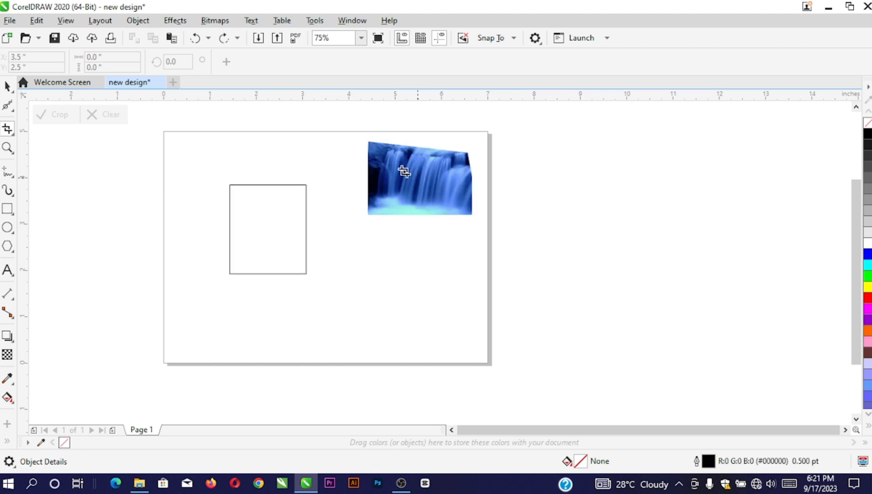
Select the waterfall image with the Pick tool
click(7, 86)
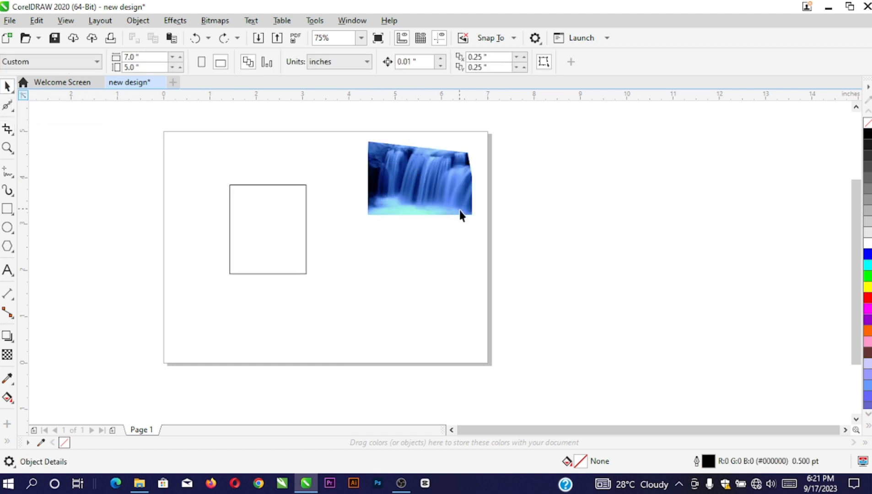
scroll(409, 209, down, 2)
scroll(409, 209, up, 2)
click(390, 183)
scroll(389, 183, up, 2)
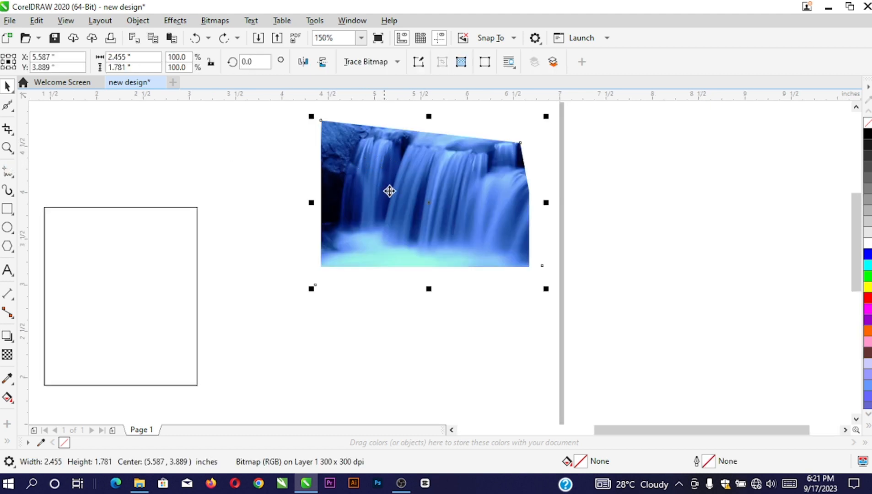
scroll(425, 201, down, 2)
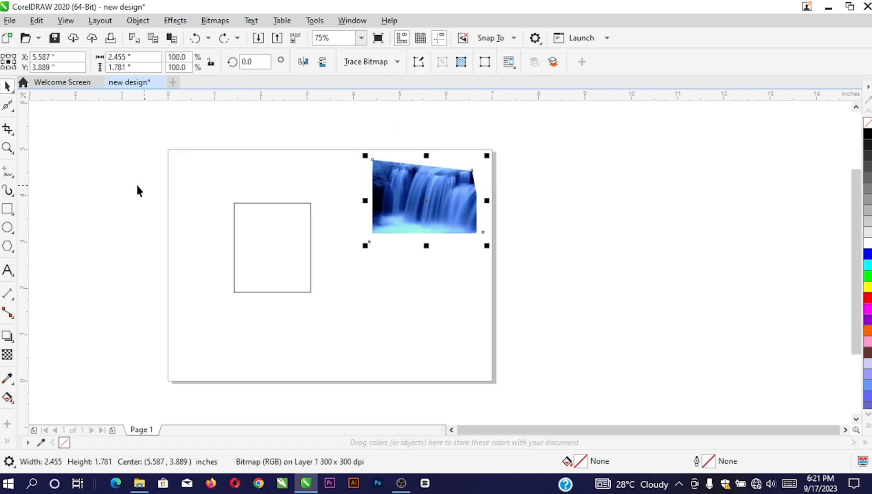
Zoom in and out with zoom marquees, ending close on the empty rectangle's top edge
click(8, 150)
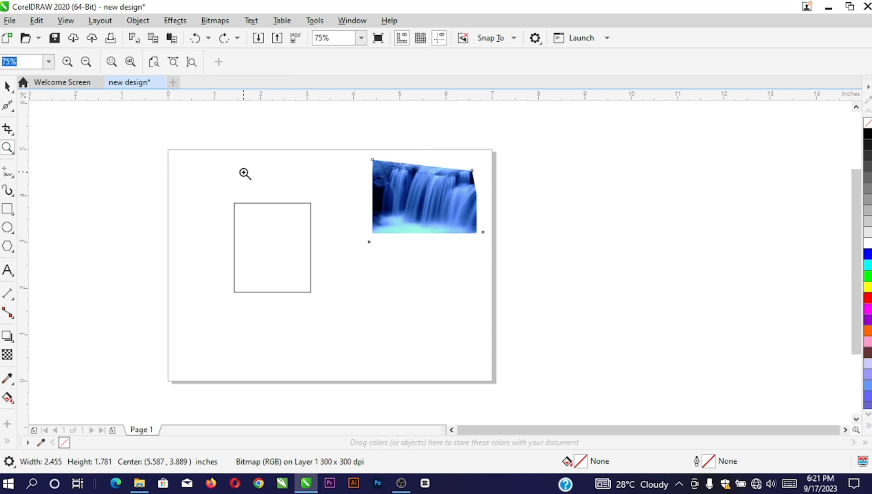
drag(198, 160, 290, 264)
right_click(268, 329)
drag(208, 175, 286, 257)
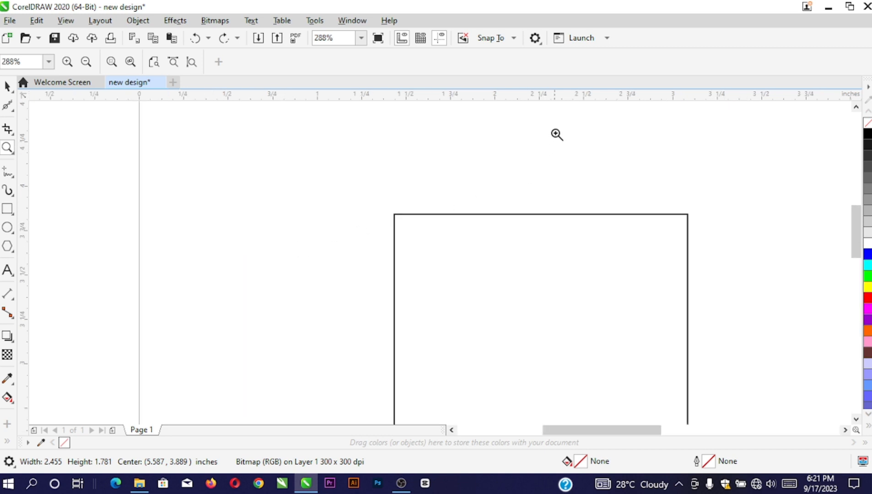
drag(557, 134, 259, 370)
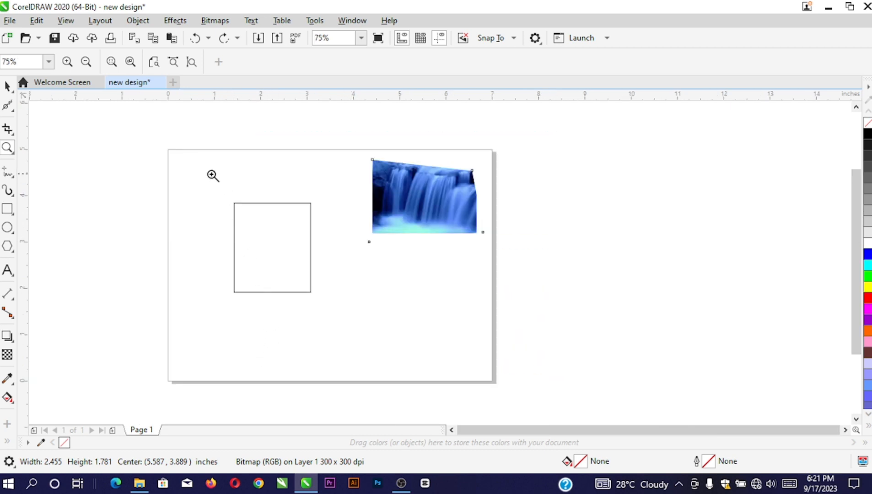
drag(198, 173, 283, 266)
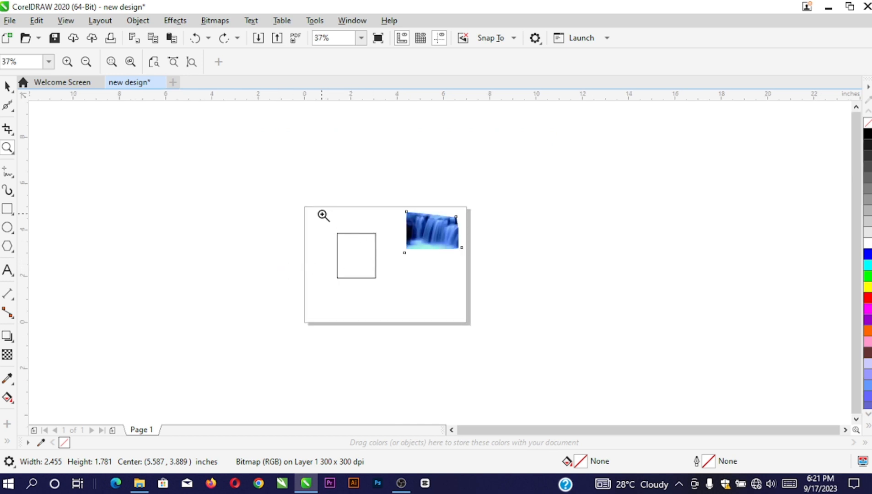
drag(322, 217, 366, 269)
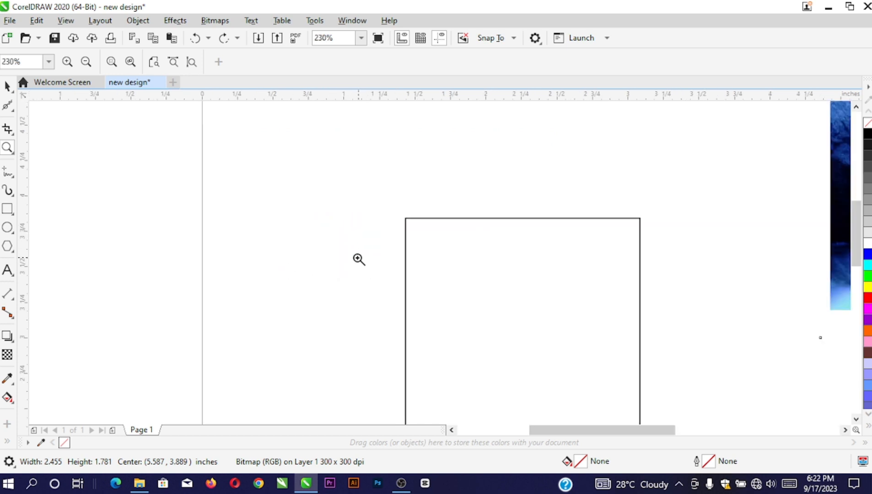
Draw freehand curves and a straight line across the rectangle, deleting one unwanted stroke
click(11, 179)
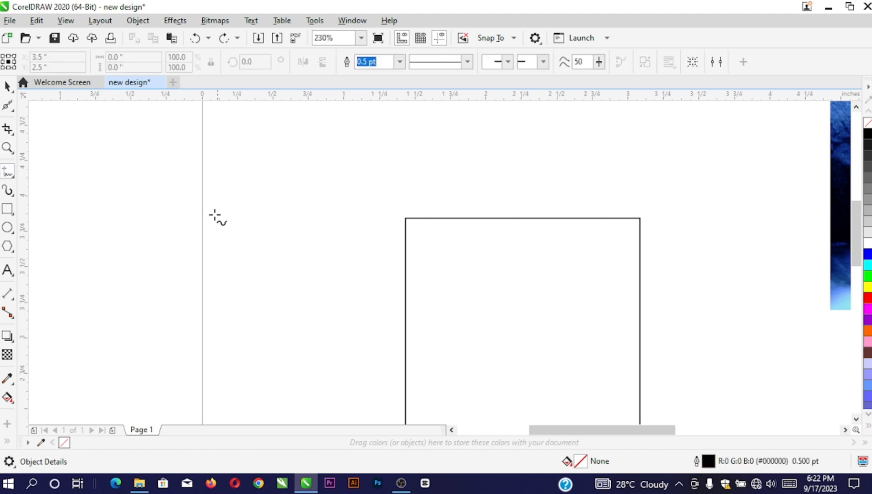
scroll(136, 249, down, 3)
mouse_move(234, 173)
mouse_down()
mouse_move(283, 199)
mouse_move(366, 218)
mouse_up()
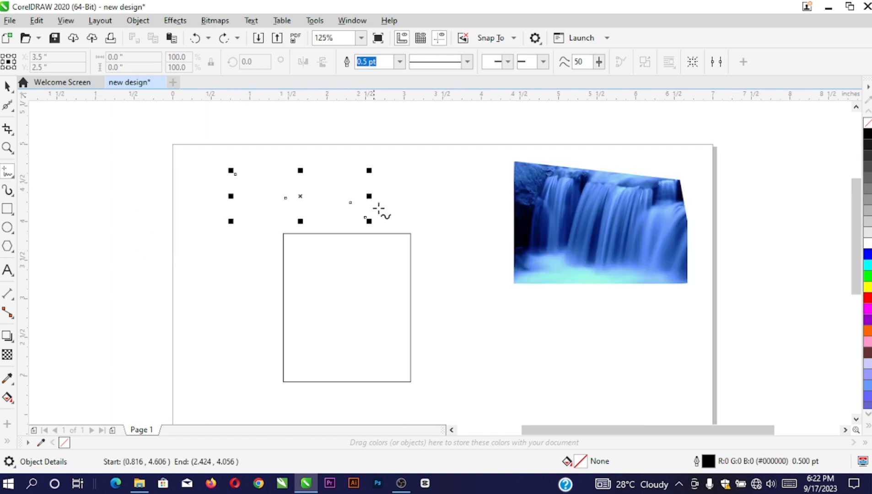
drag(419, 210, 393, 258)
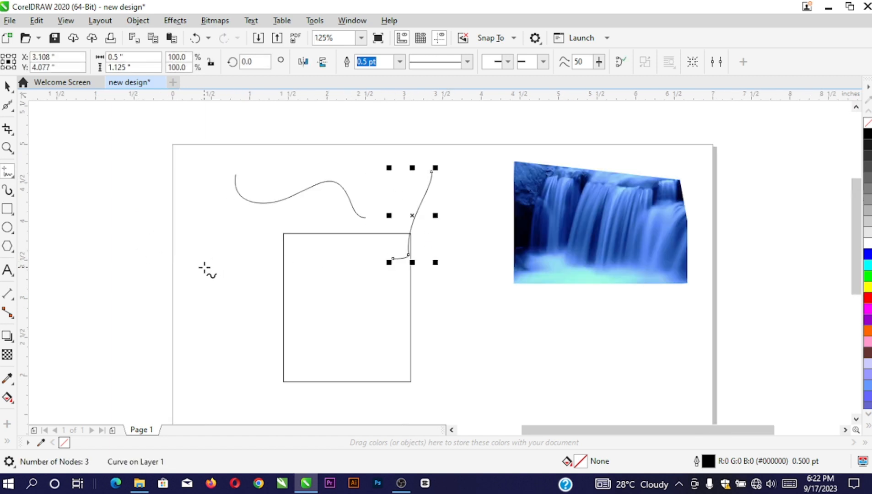
click(205, 267)
click(379, 267)
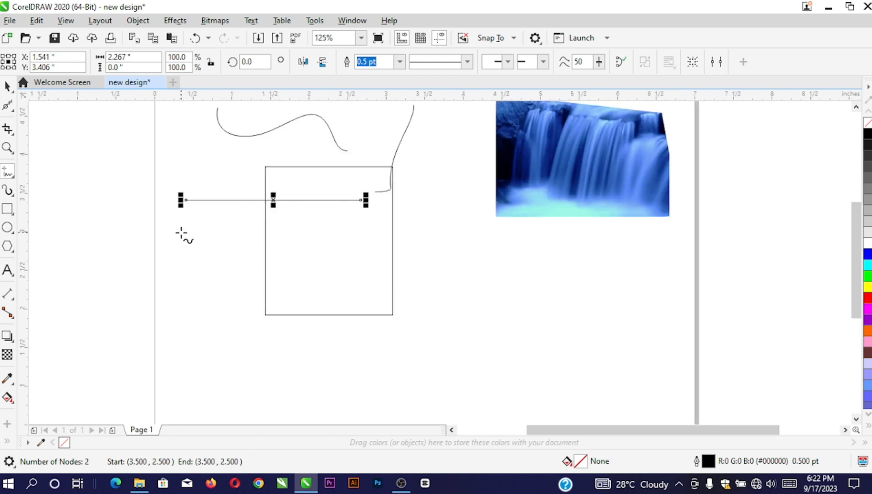
drag(173, 235, 330, 239)
drag(201, 286, 321, 291)
key(Delete)
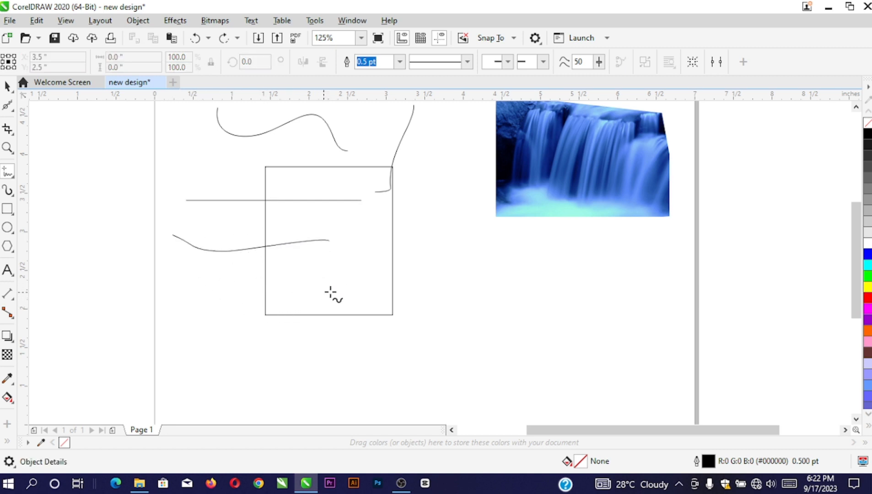
Draw a horizontal line across the rectangle and a 3.633-inch straight line below it
drag(223, 283, 251, 287)
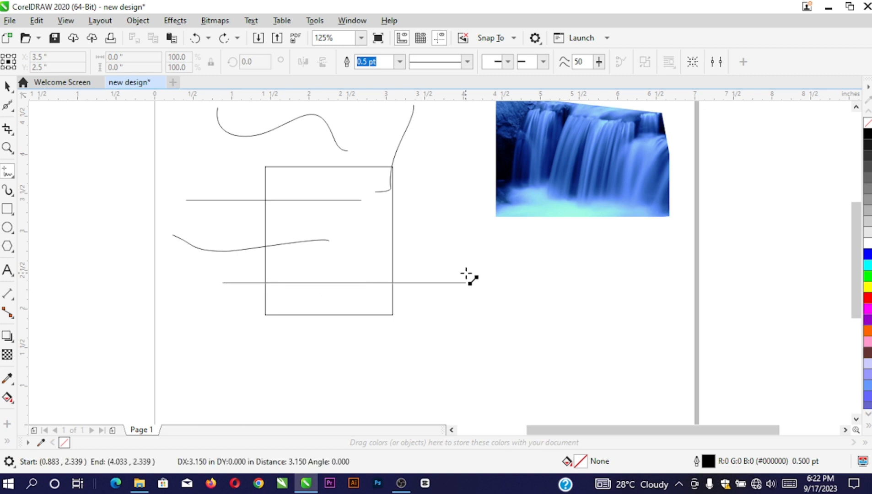
click(488, 277)
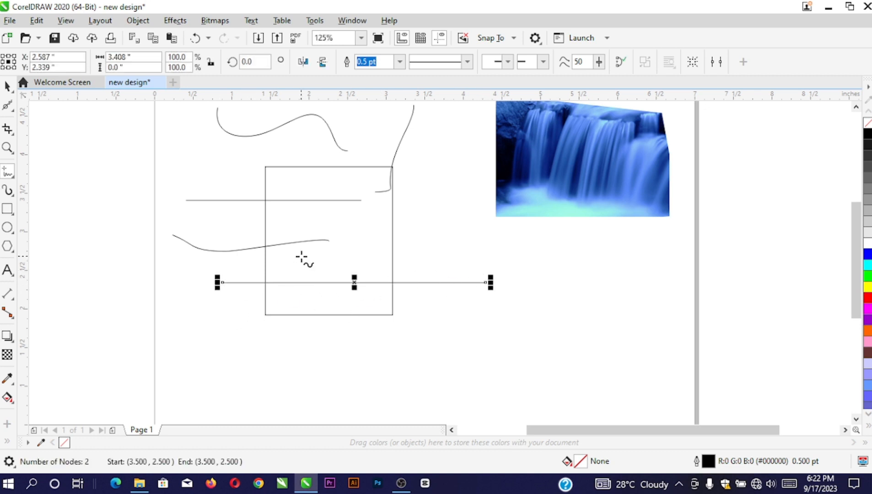
click(216, 330)
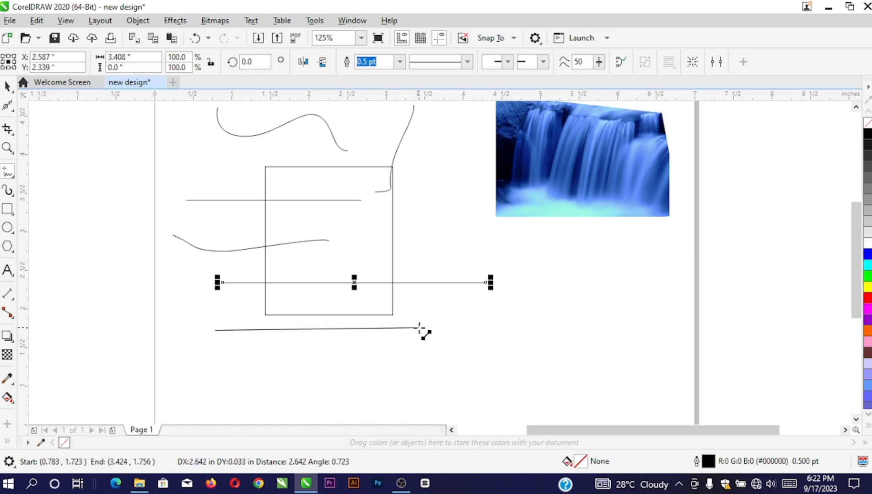
click(500, 330)
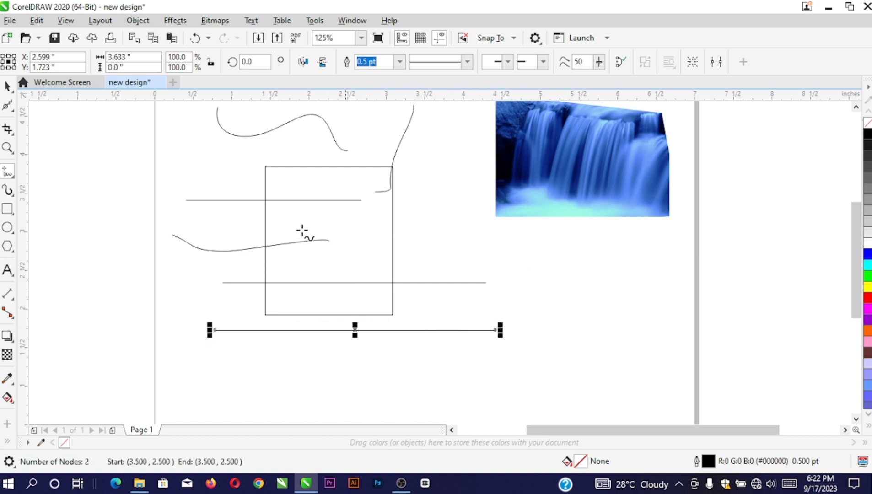
click(14, 178)
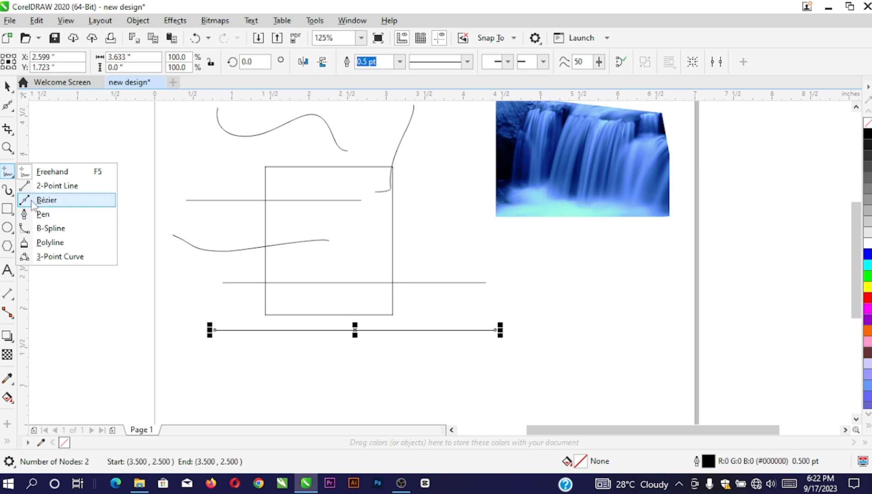
Paint thick black Artistic Media strokes right of the square and pink brush strokes beneath them
click(52, 171)
scroll(182, 282, down, 2)
scroll(182, 282, up, 2)
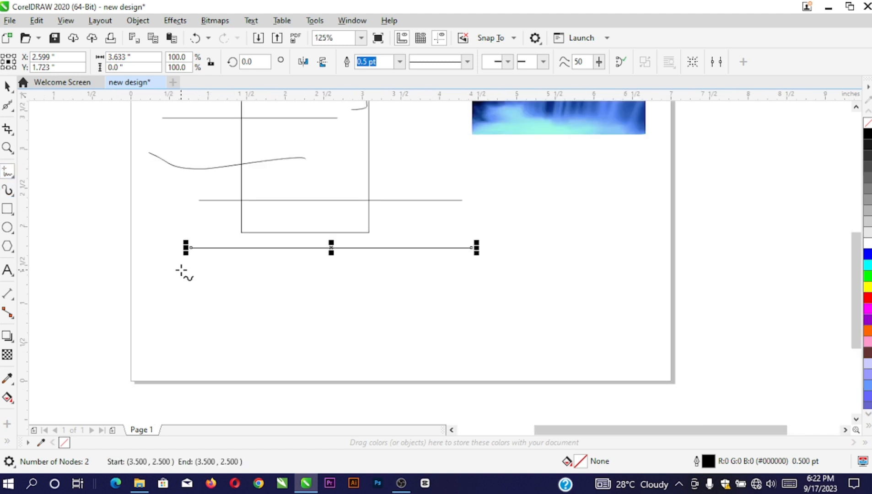
click(8, 190)
scroll(434, 259, down, 2)
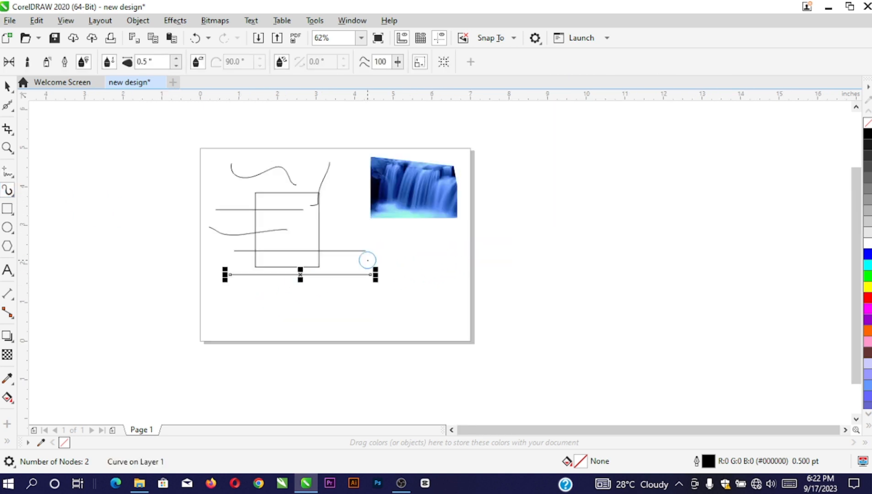
scroll(401, 242, up, 2)
mouse_move(426, 235)
mouse_down()
mouse_move(506, 252)
mouse_move(569, 234)
mouse_up()
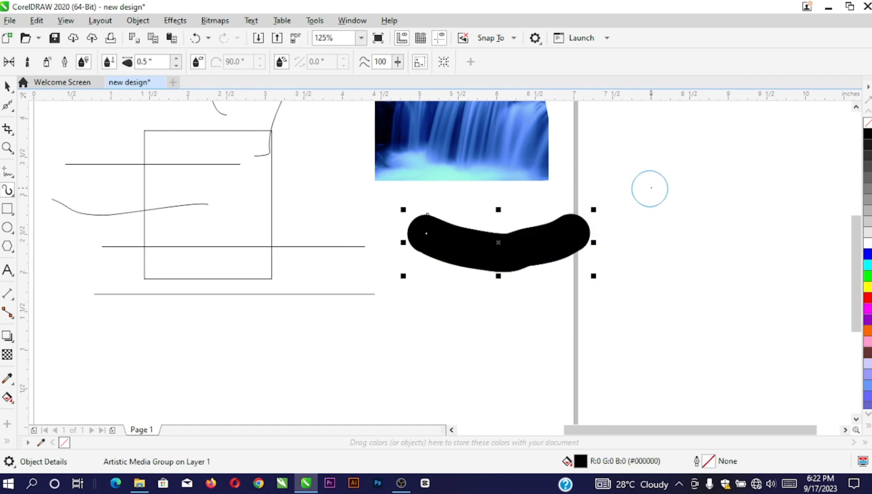
drag(650, 186, 663, 239)
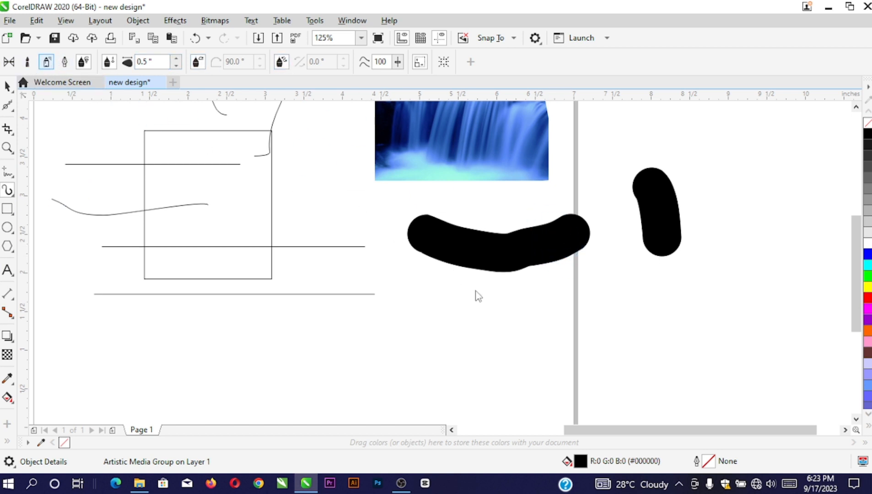
drag(460, 292, 605, 342)
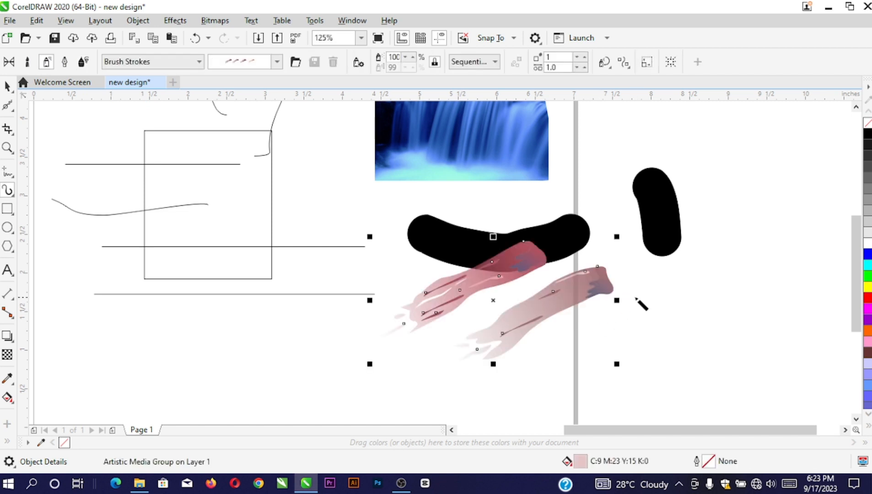
Add a curved calligraphic stroke at lower left and a diagonal expression stroke through the middle
click(64, 62)
mouse_move(112, 314)
mouse_down()
mouse_move(180, 357)
mouse_move(318, 357)
mouse_move(331, 341)
mouse_up()
click(83, 62)
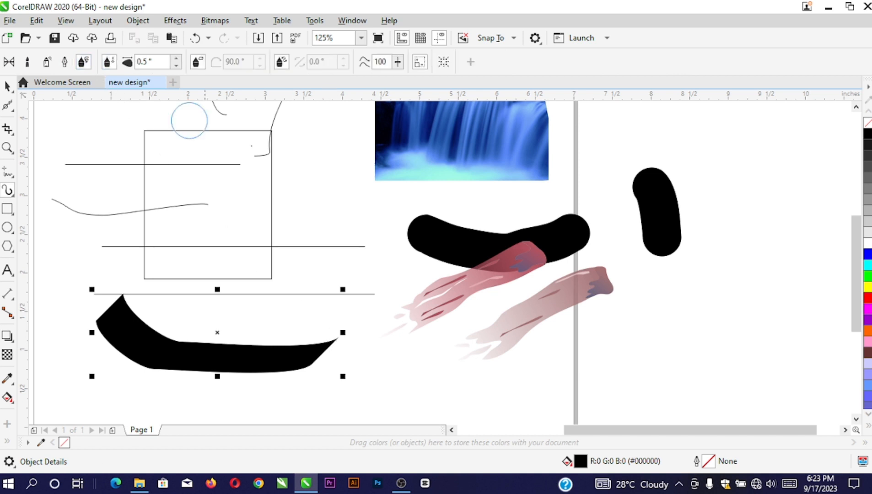
drag(394, 178, 288, 297)
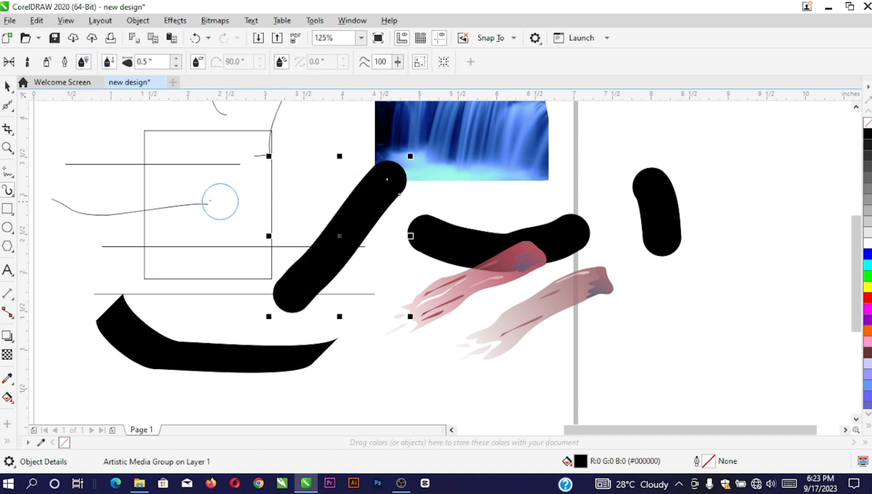
click(7, 86)
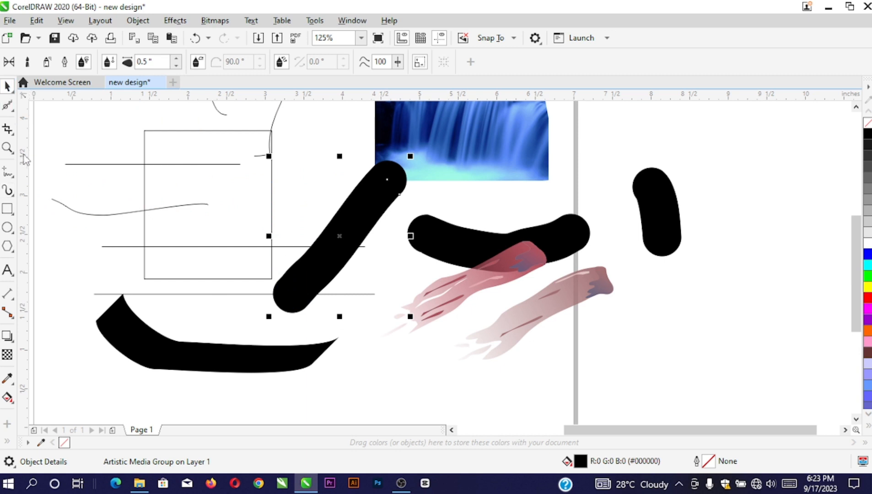
scroll(294, 272, down, 2)
scroll(280, 267, up, 2)
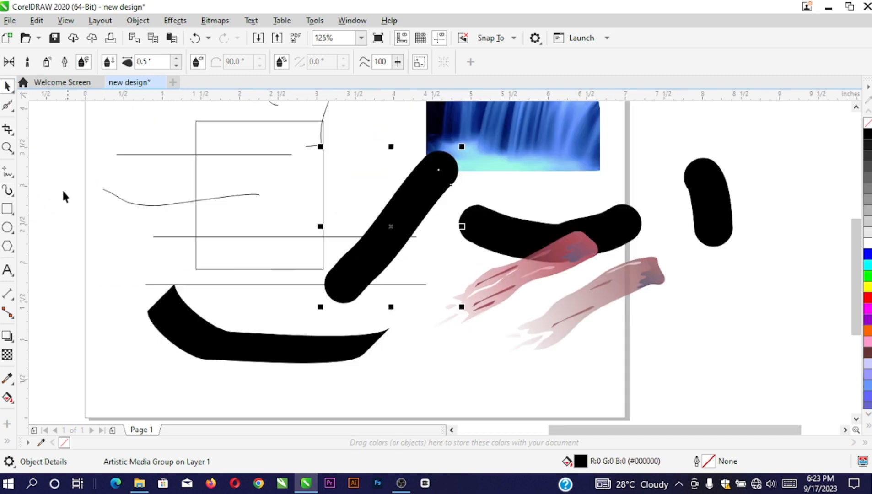
Draw two rectangles side by side near the page's lower left
click(8, 211)
scroll(152, 284, down, 2)
scroll(168, 249, up, 2)
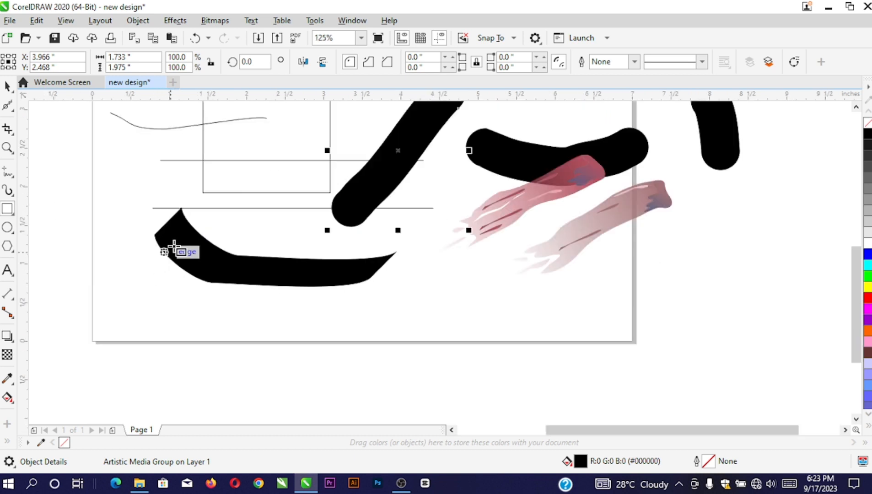
scroll(215, 282, down, 2)
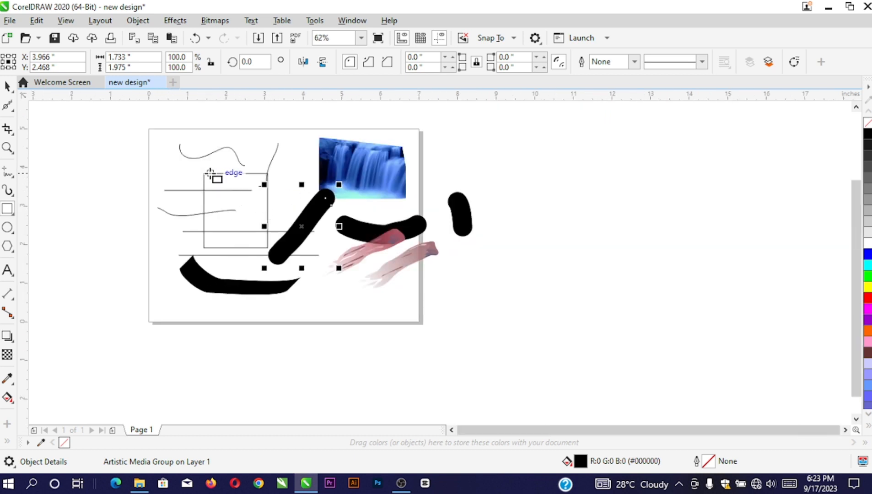
scroll(218, 305, up, 2)
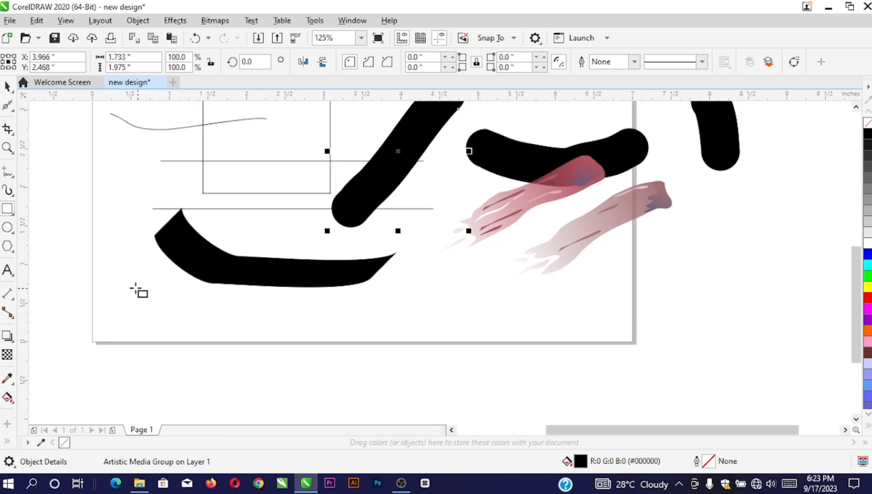
click(128, 290)
drag(125, 280, 196, 356)
drag(225, 308, 321, 389)
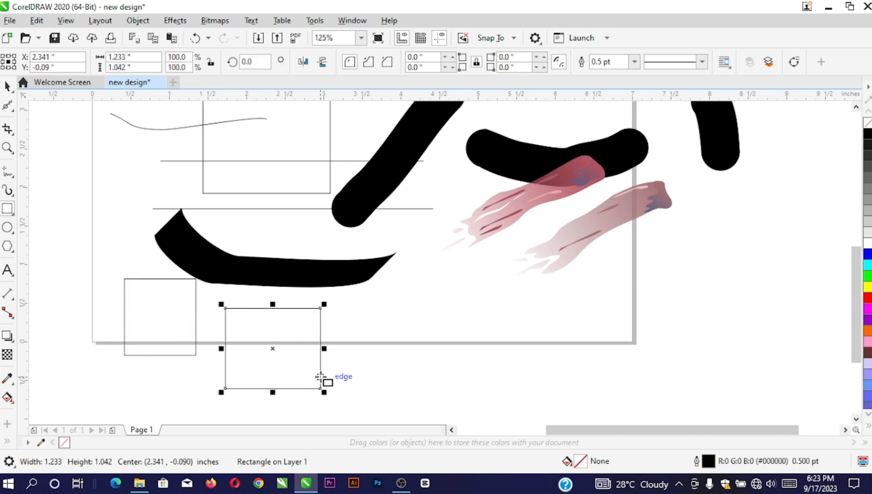
Fill one rectangle violet (#6600CC) and the diagonal stroke purple (#990099)
click(8, 86)
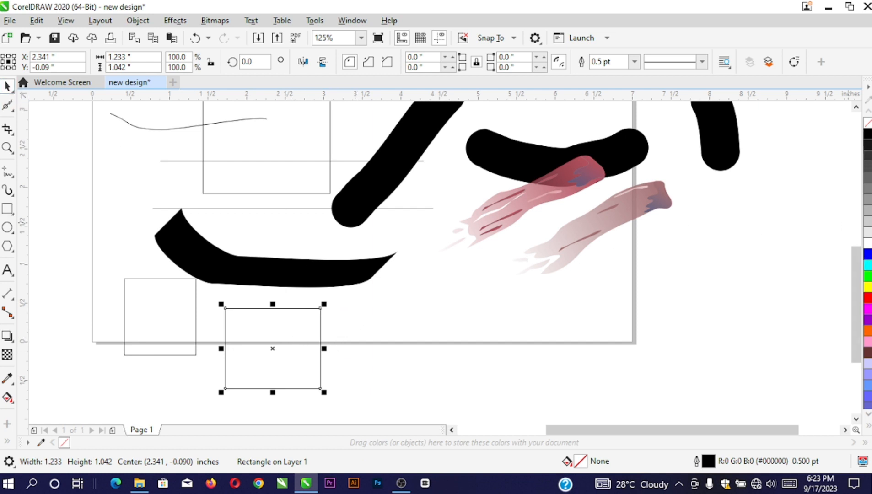
click(868, 276)
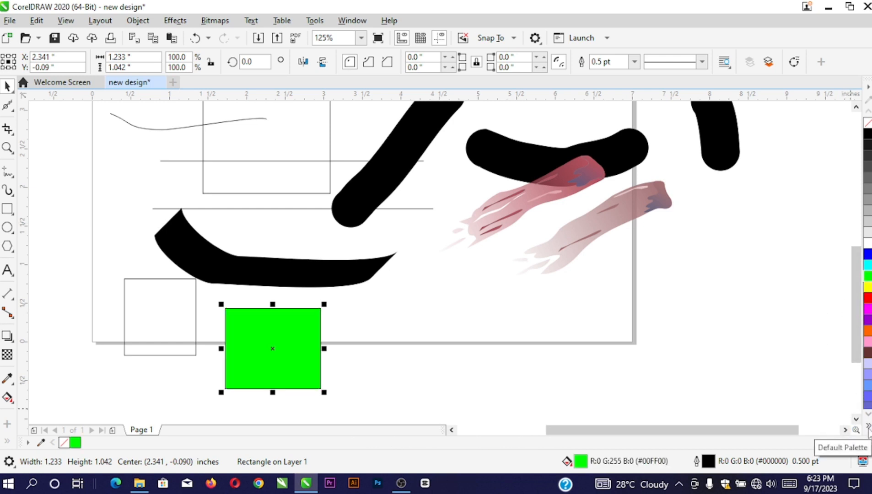
click(869, 428)
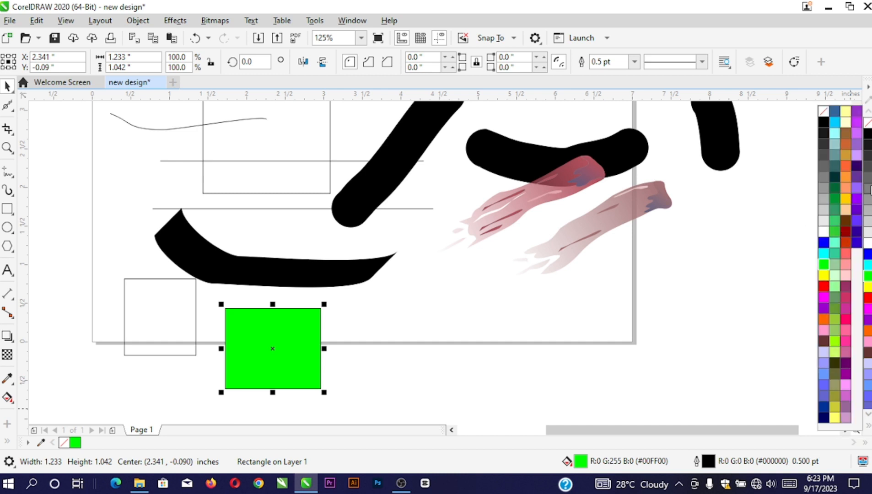
click(857, 210)
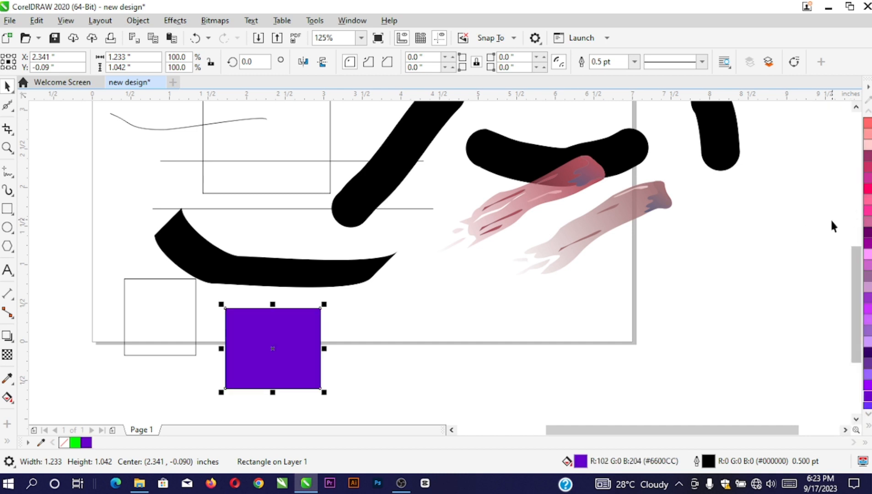
click(279, 278)
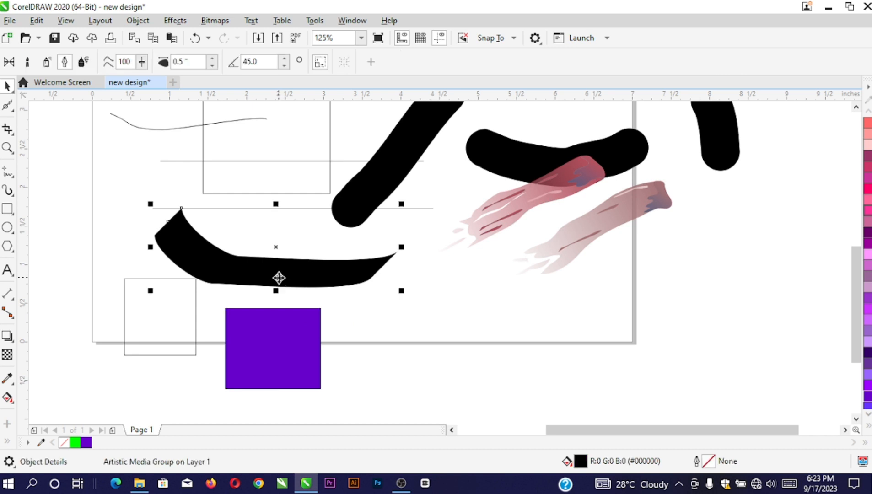
click(429, 144)
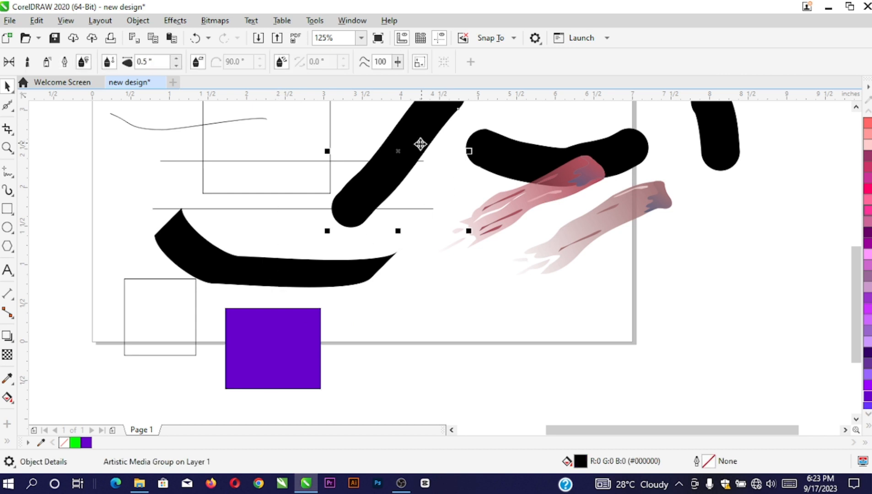
click(868, 245)
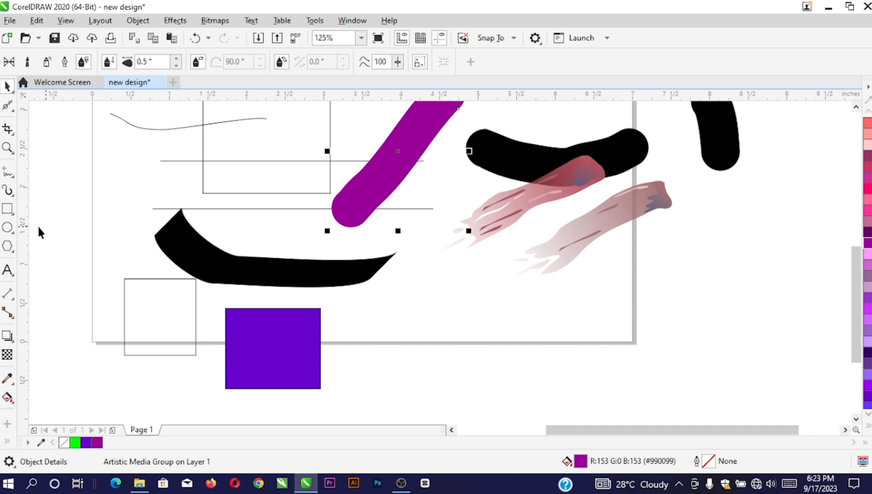
Draw three overlapping outlined circles at the page's left edge
click(7, 227)
scroll(263, 268, down, 2)
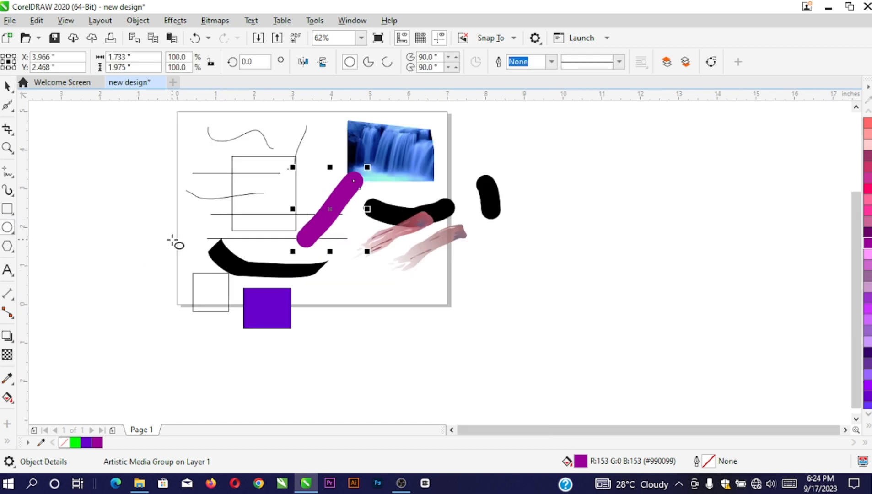
scroll(173, 239, up, 2)
drag(106, 162, 205, 271)
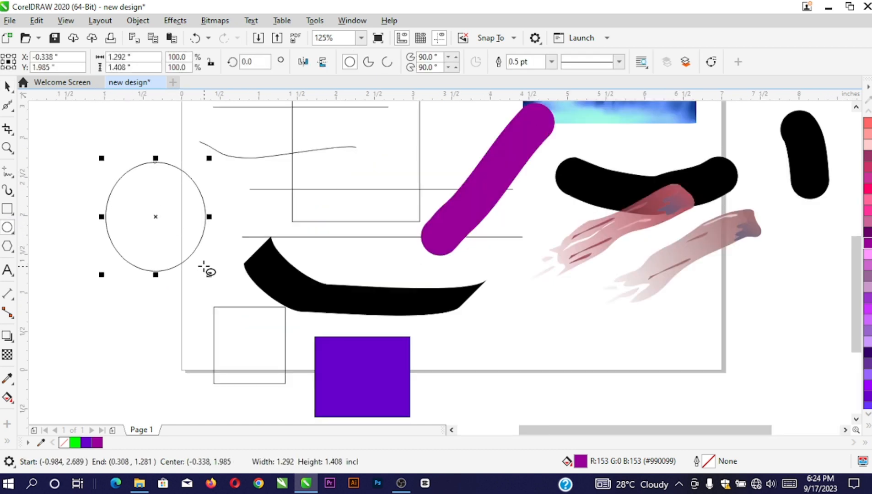
drag(149, 189, 253, 294)
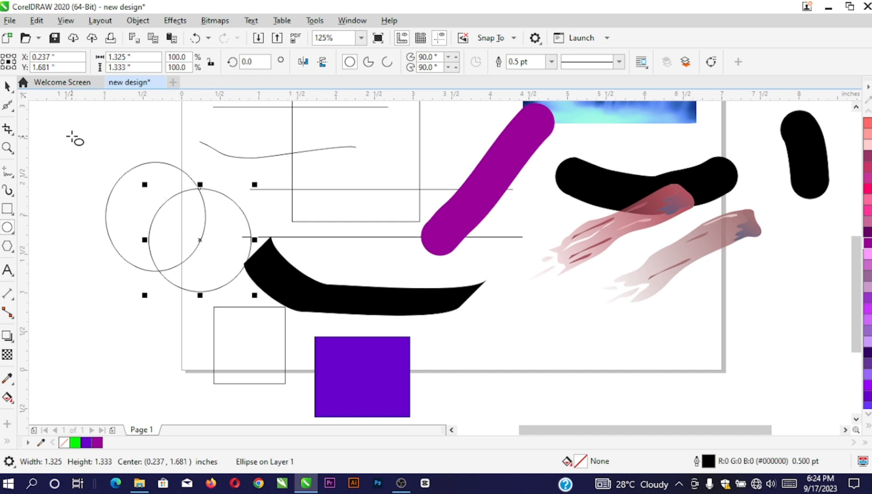
drag(68, 132, 164, 227)
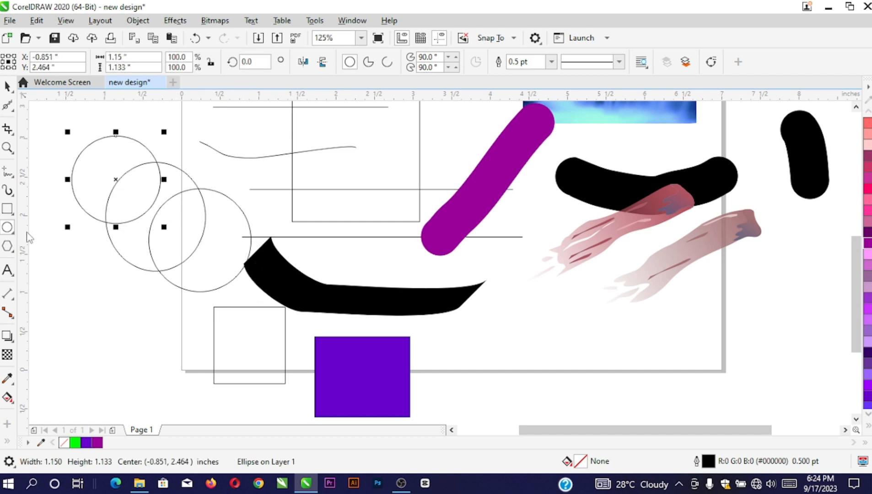
Draw a 1.157 × 0.995 inch pentagon below the pink strokes
click(13, 252)
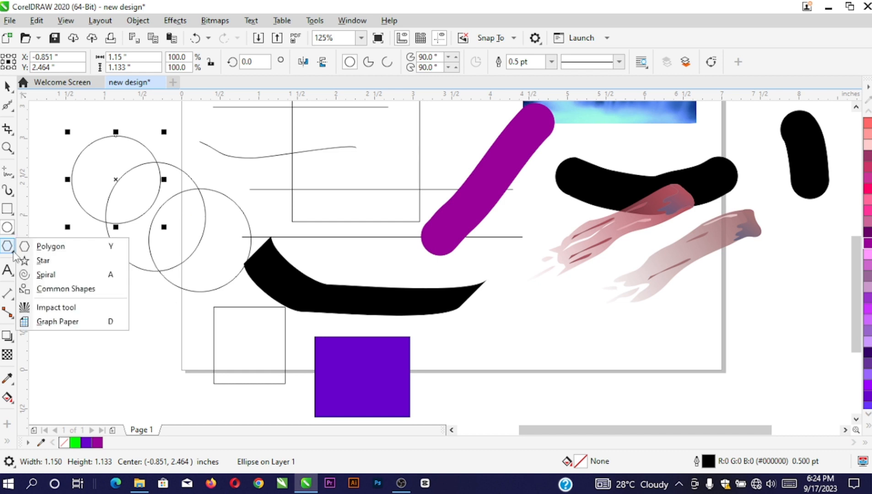
click(50, 246)
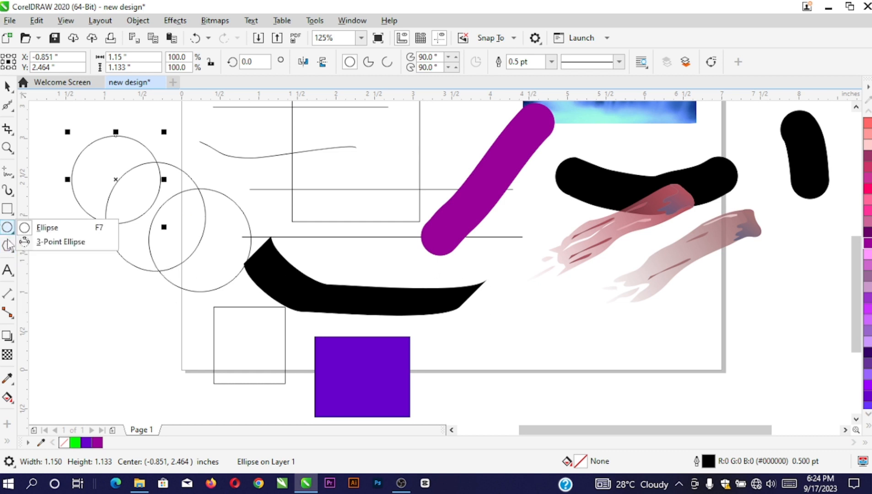
drag(518, 290, 610, 372)
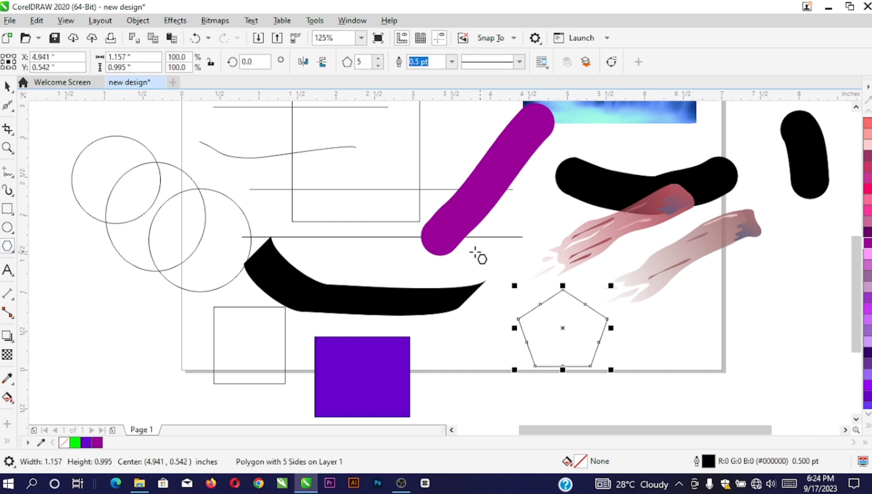
click(14, 253)
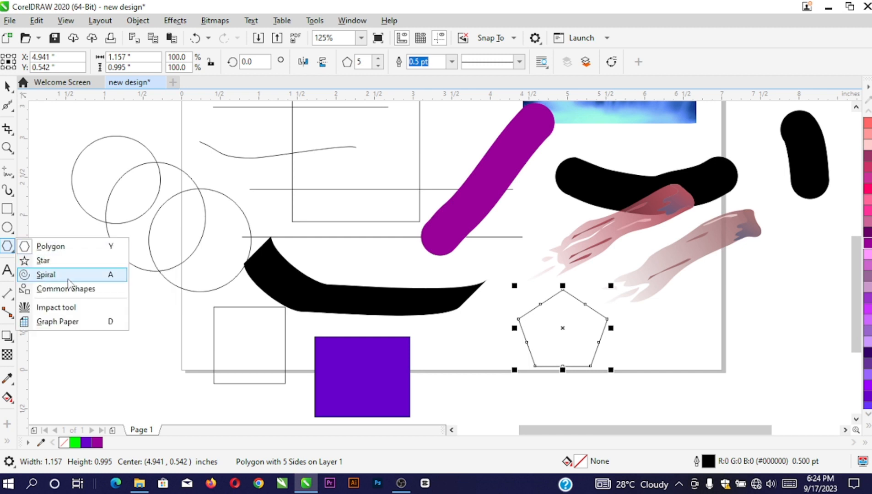
Draw a small five-pointed star at left and a 2.14 × 2.126 inch star over the violet square
click(49, 265)
scroll(197, 220, down, 2)
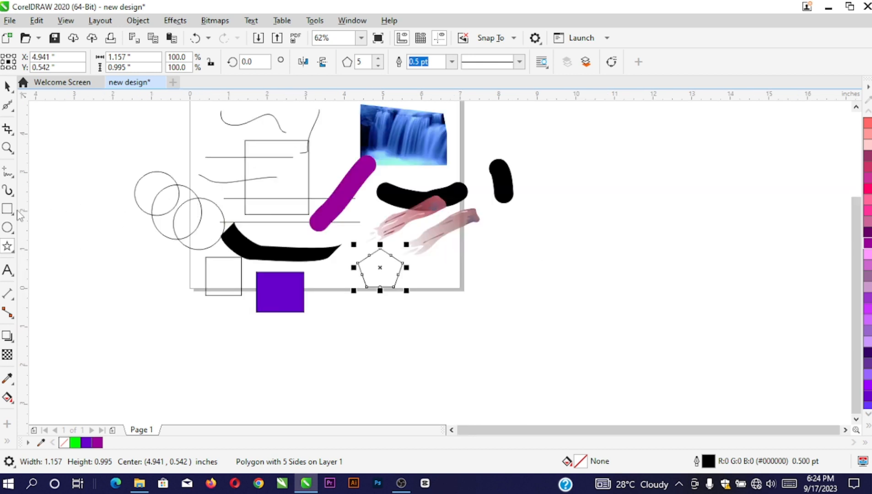
click(15, 251)
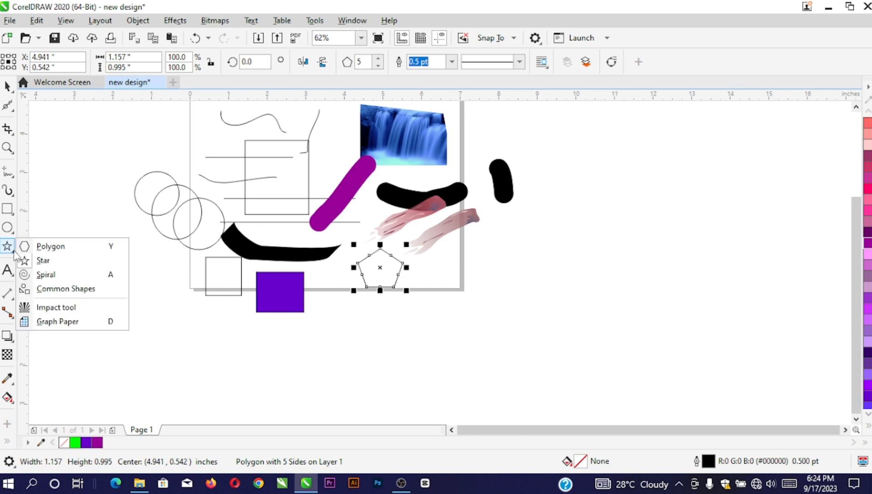
click(49, 264)
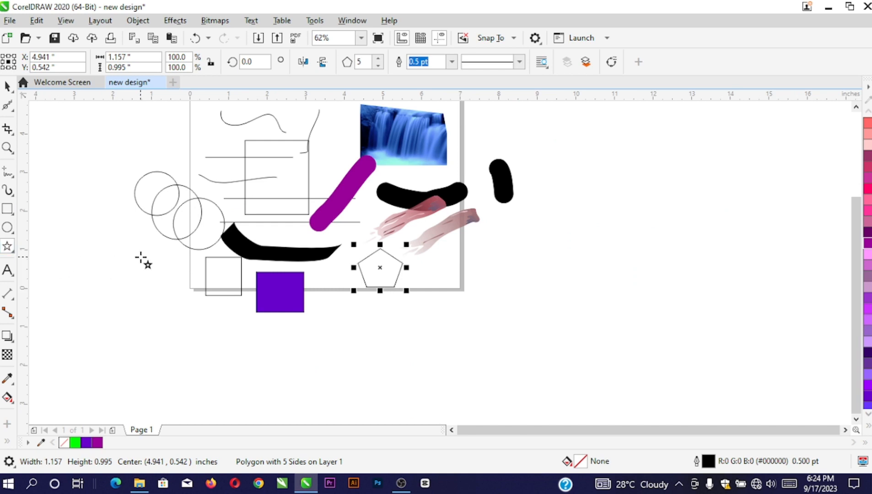
scroll(175, 270, up, 2)
drag(125, 233, 211, 329)
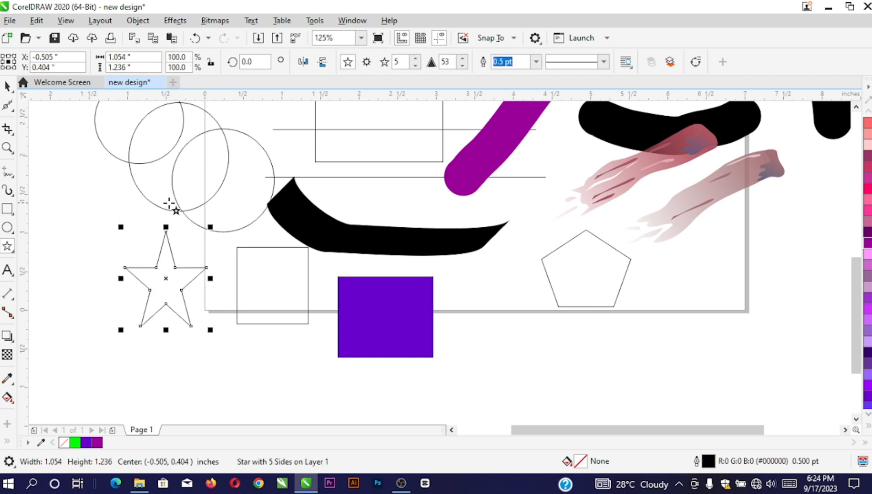
scroll(187, 251, down, 2)
scroll(378, 297, up, 2)
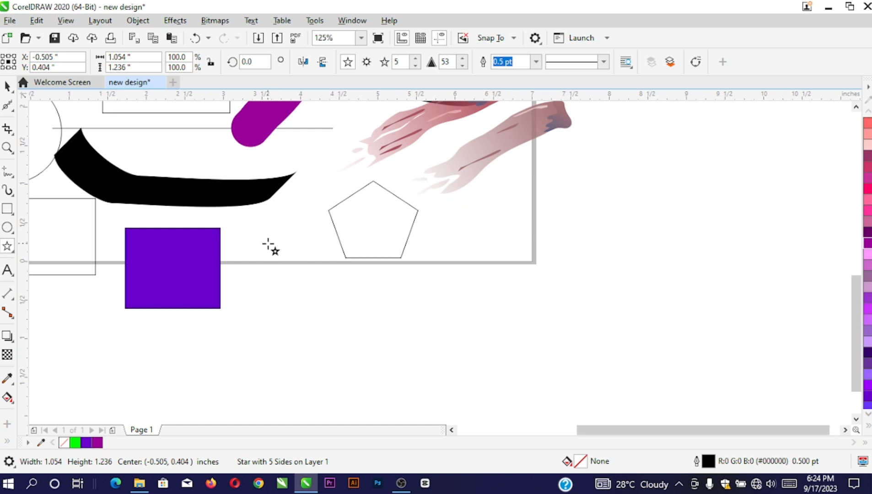
drag(253, 236, 341, 327)
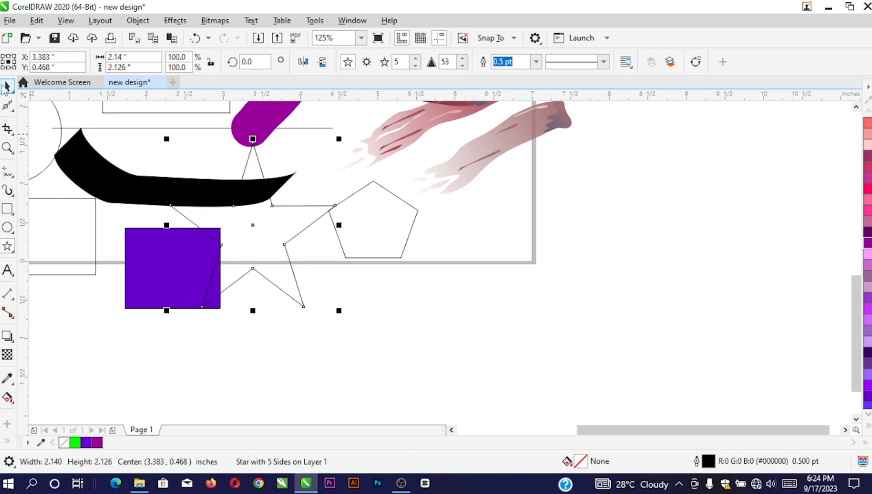
click(6, 86)
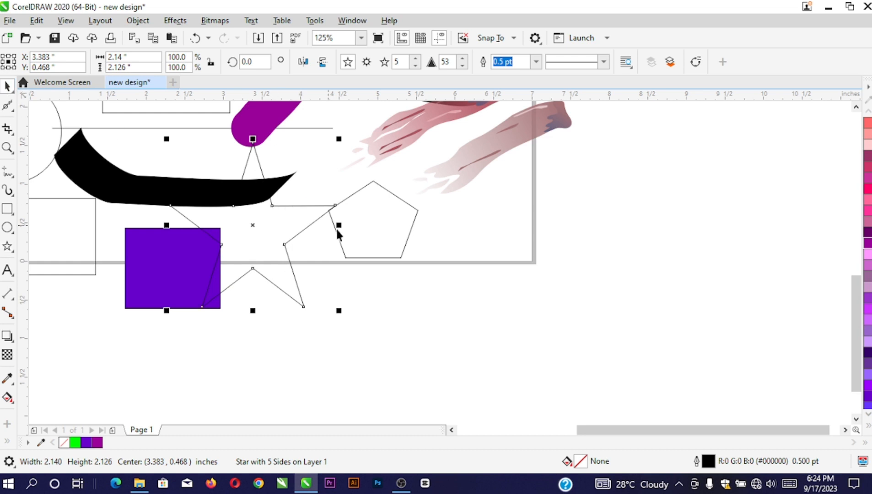
Type the word 'design' below the page
click(8, 271)
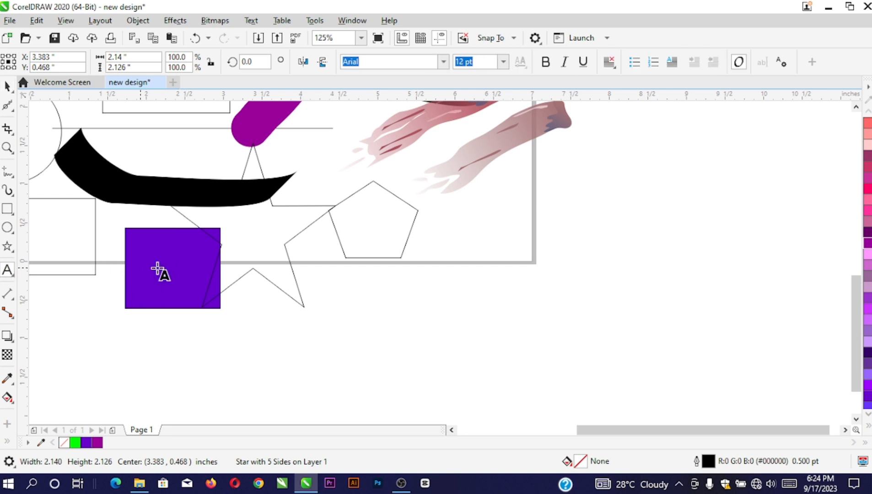
click(382, 309)
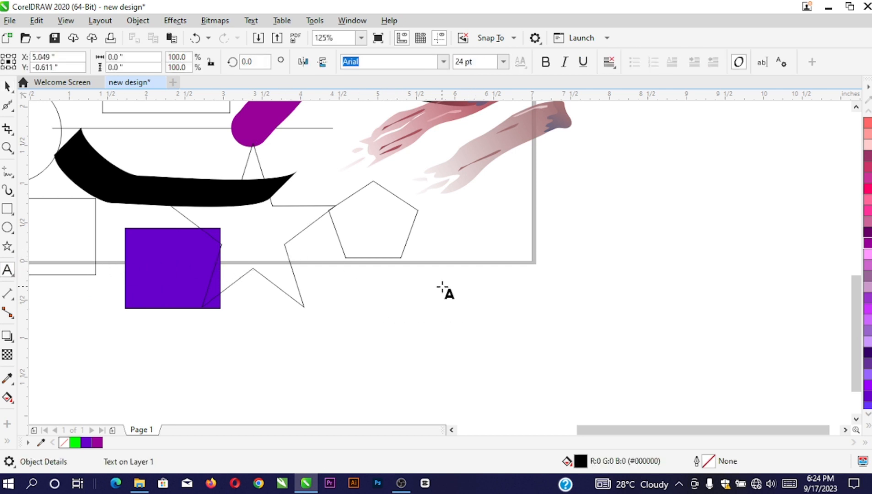
text(design)
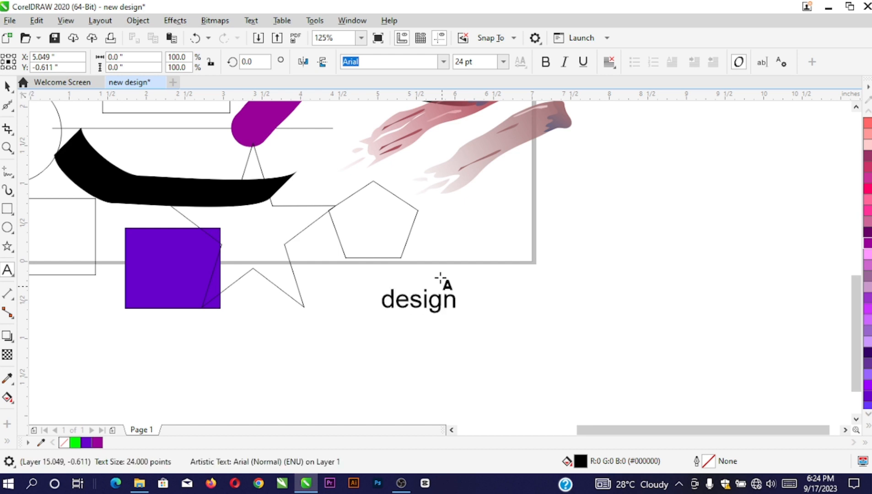
key(ctrl+space)
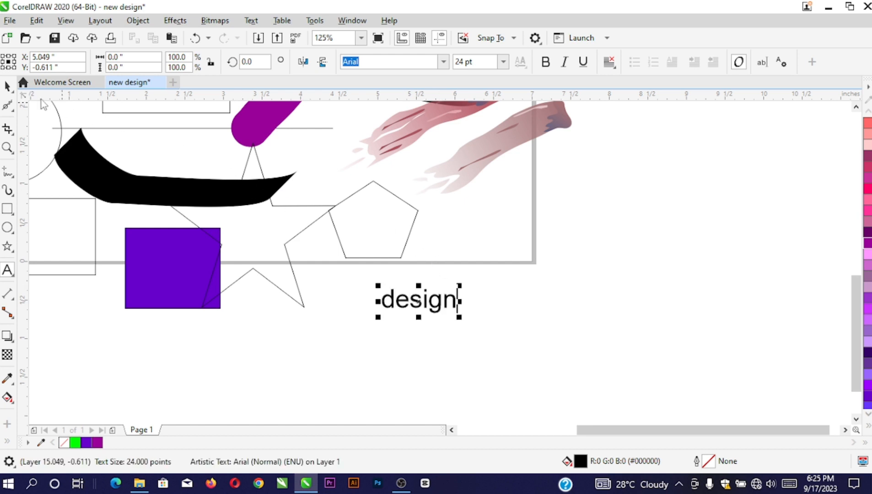
Move the design text and enlarge it to about 48 pt
drag(442, 306, 339, 289)
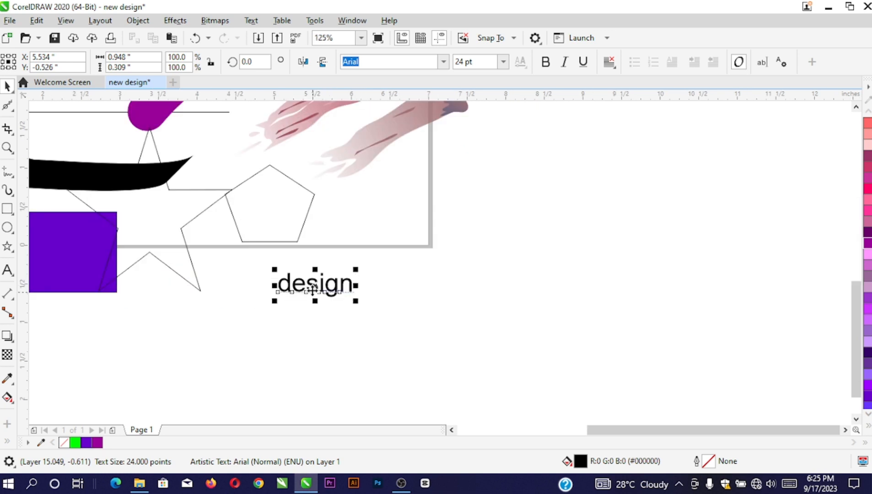
scroll(311, 291, up, 2)
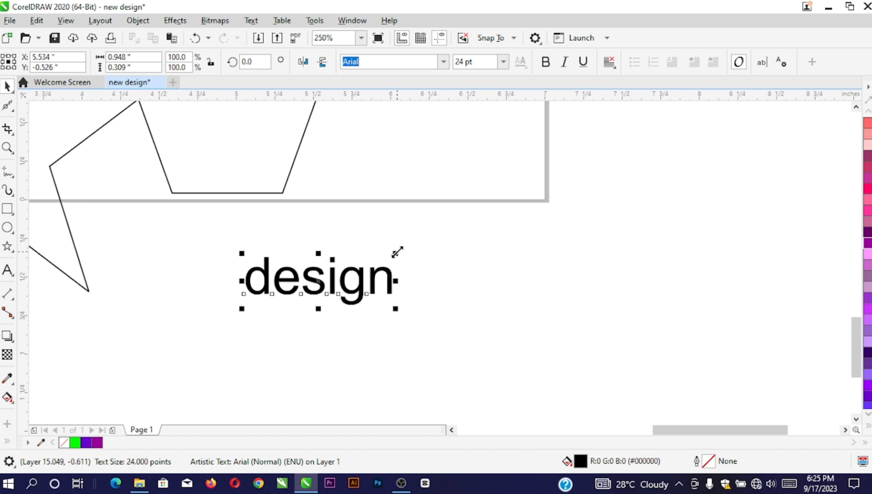
drag(397, 252, 502, 174)
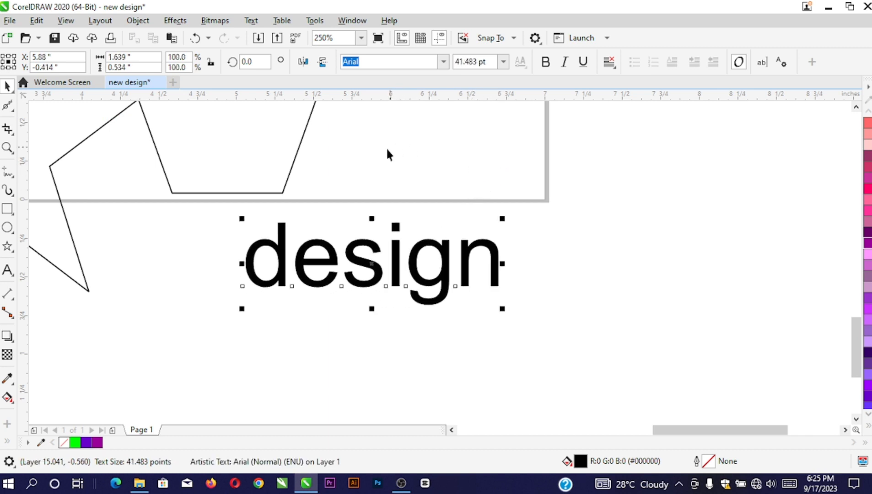
drag(357, 246, 349, 249)
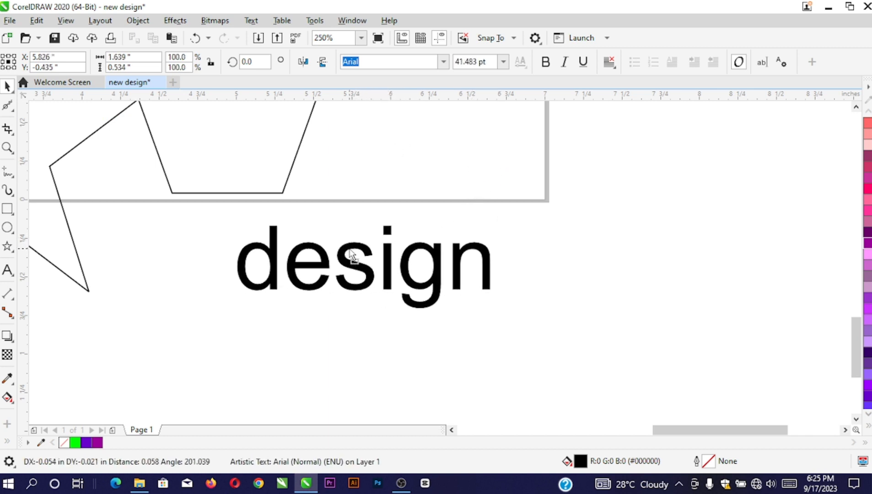
drag(496, 224, 506, 185)
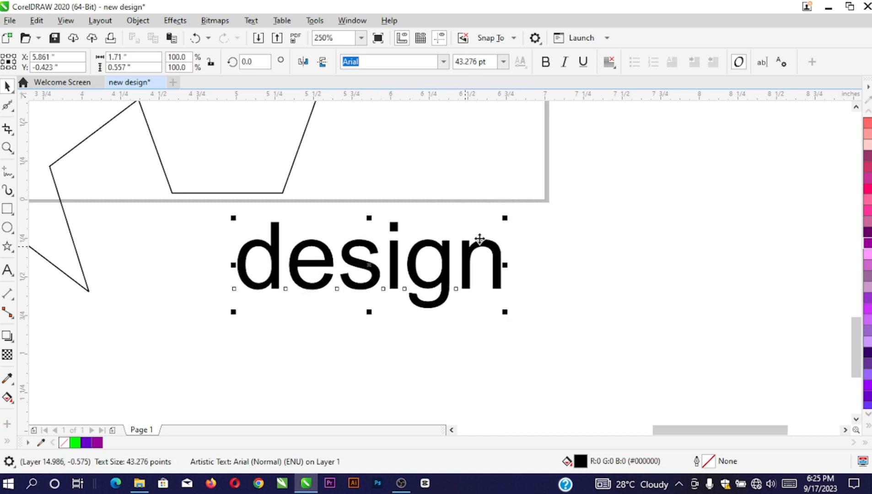
drag(505, 218, 533, 209)
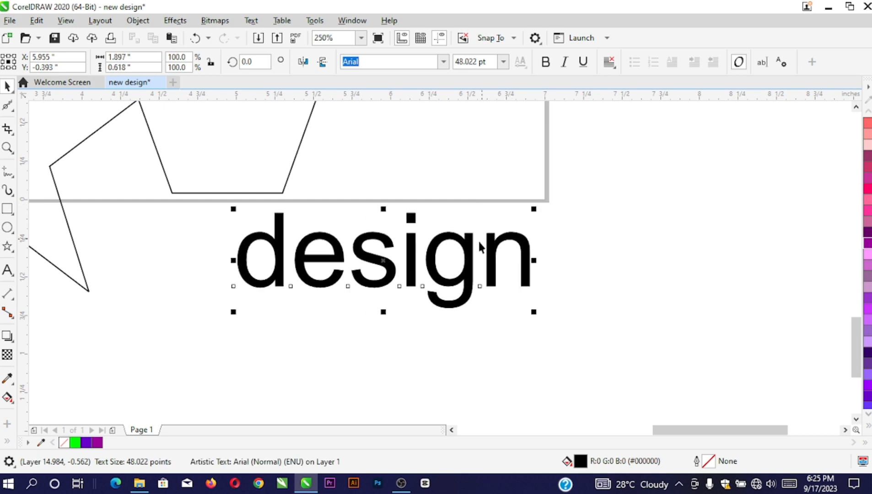
Leave the design text bold only after trying italic and underline, and shift it left
click(549, 65)
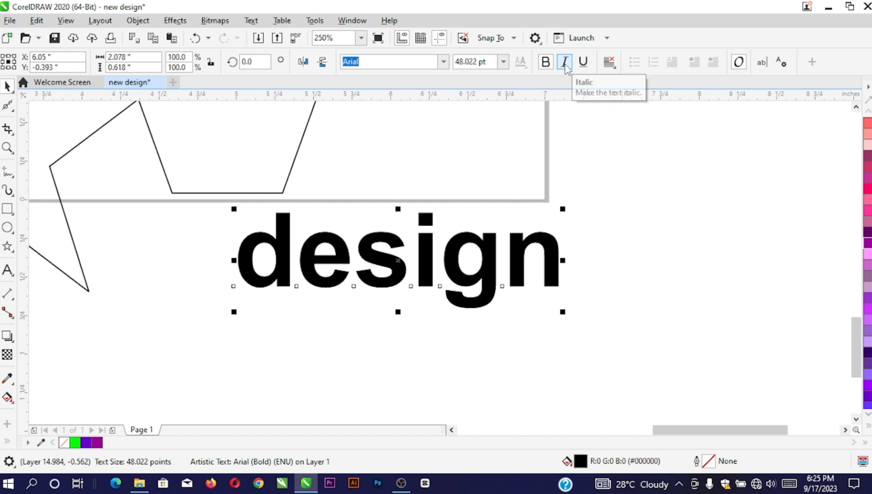
click(567, 66)
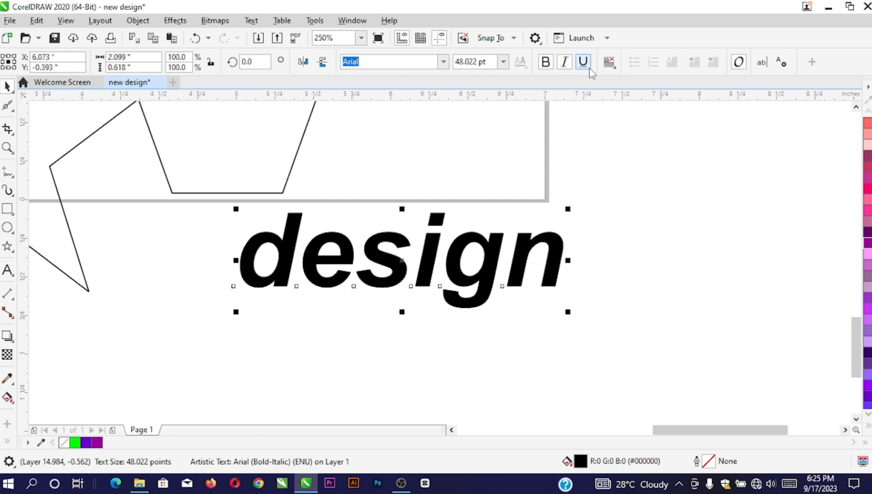
click(584, 62)
click(566, 64)
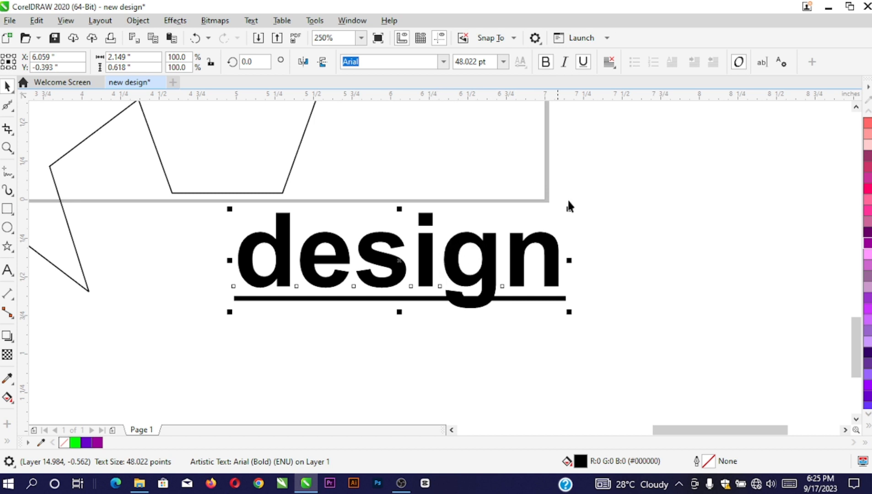
click(547, 62)
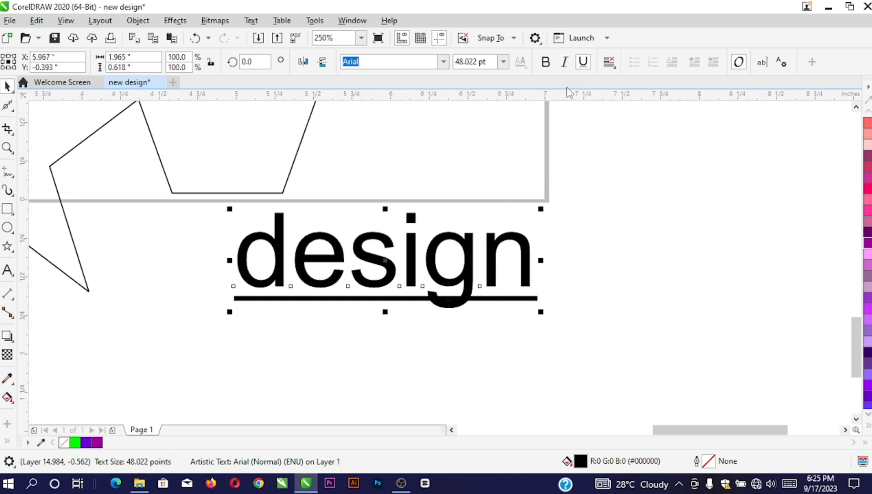
click(549, 64)
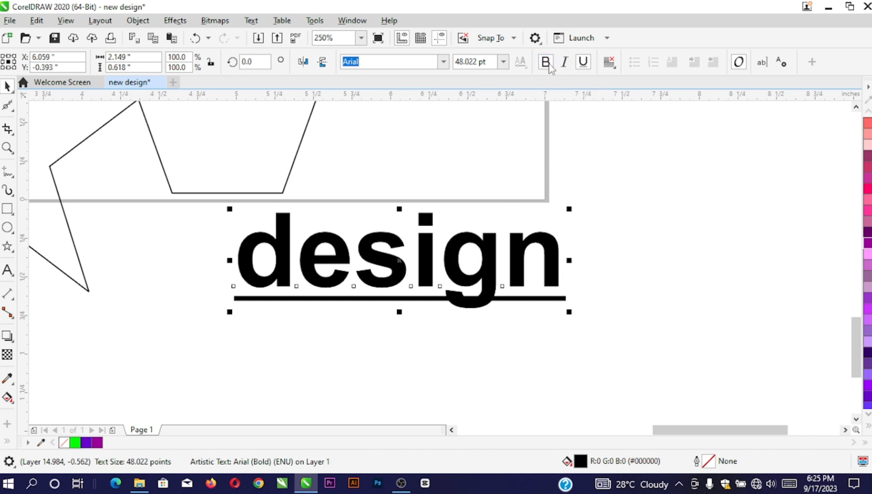
click(584, 68)
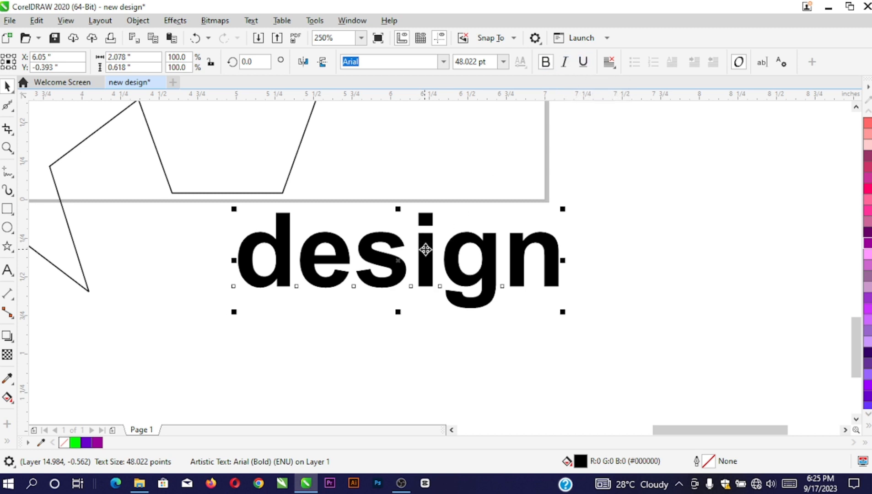
drag(424, 250, 385, 255)
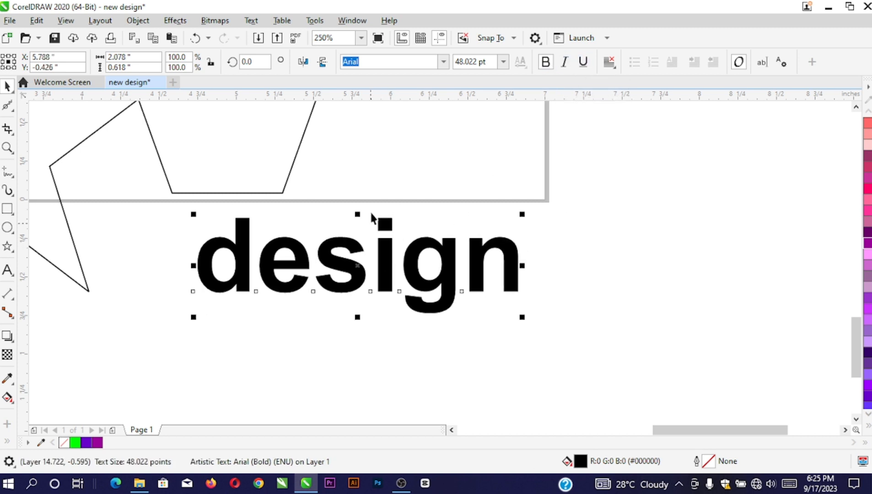
Apply UPPERCASE through Text > Change Case so the word reads DESIGN, then nudge it
click(251, 22)
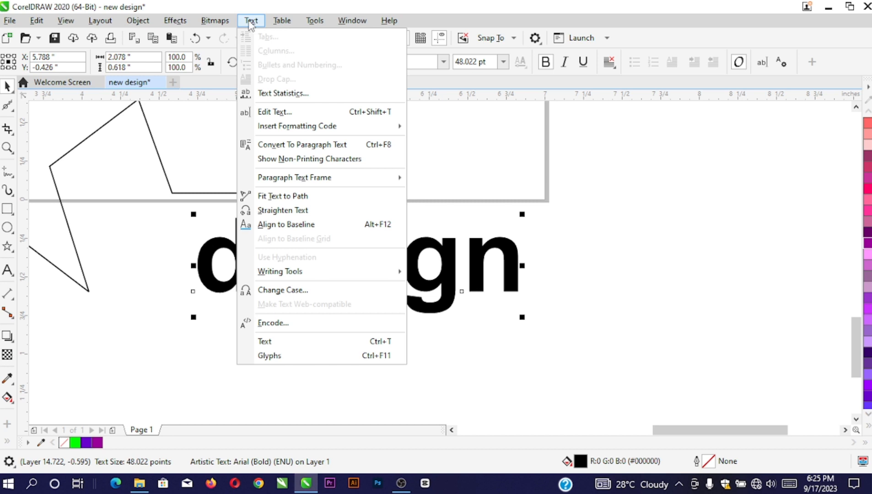
click(276, 293)
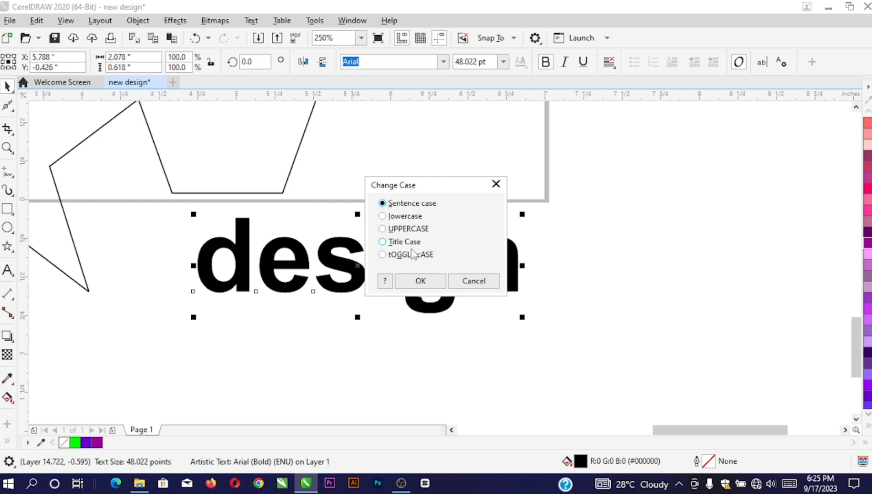
click(382, 229)
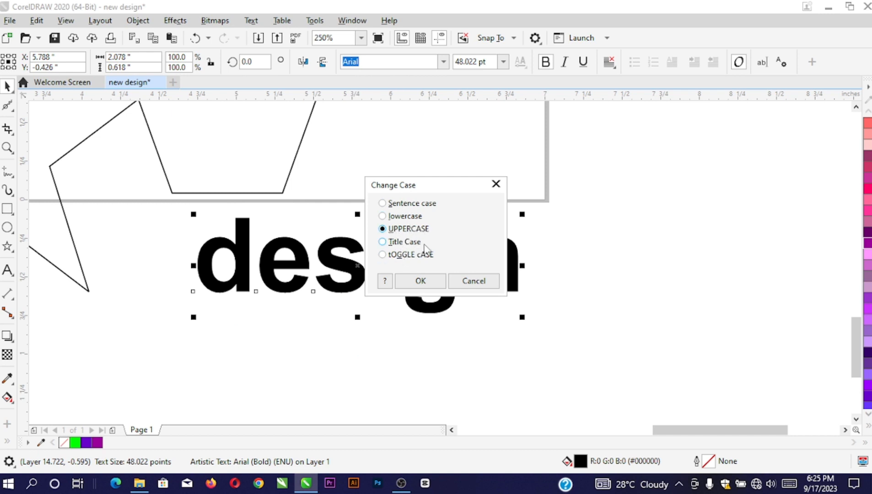
click(423, 280)
drag(393, 264, 385, 273)
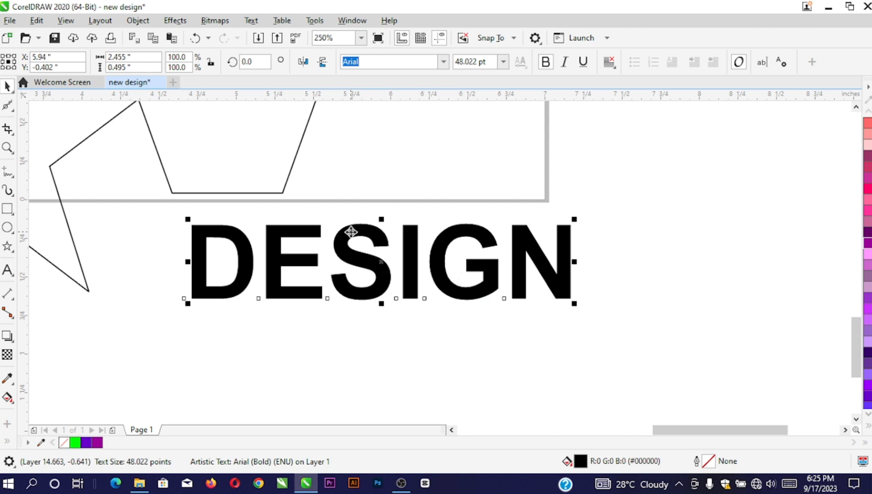
Try Futura Md BT and Harlow Solid Italic, settle on Informal Roman, and move DESIGN up-right
click(444, 62)
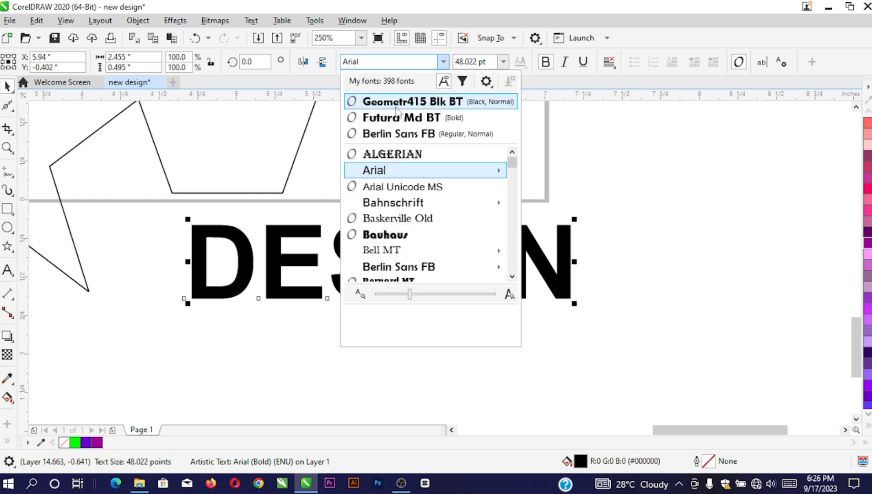
click(396, 117)
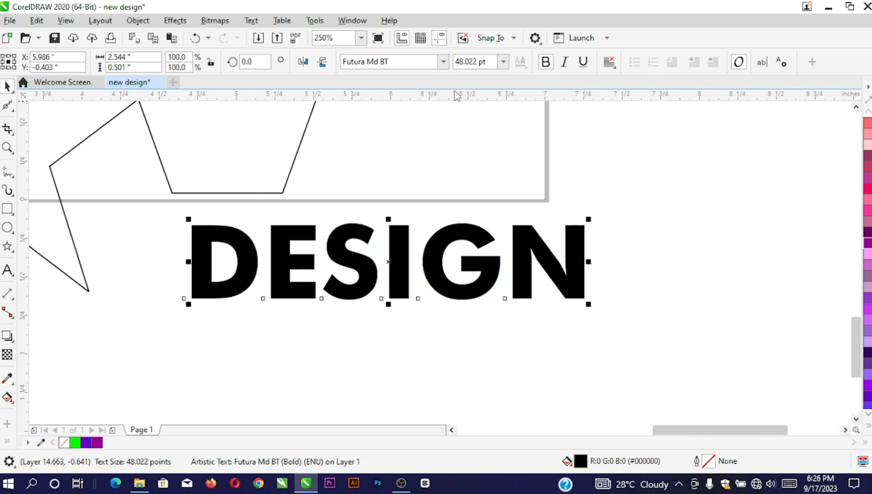
click(444, 61)
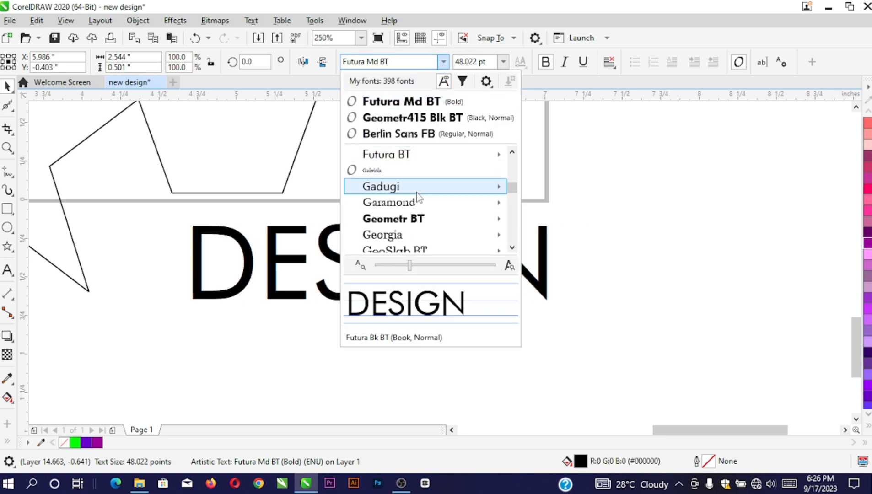
scroll(394, 201, down, 1)
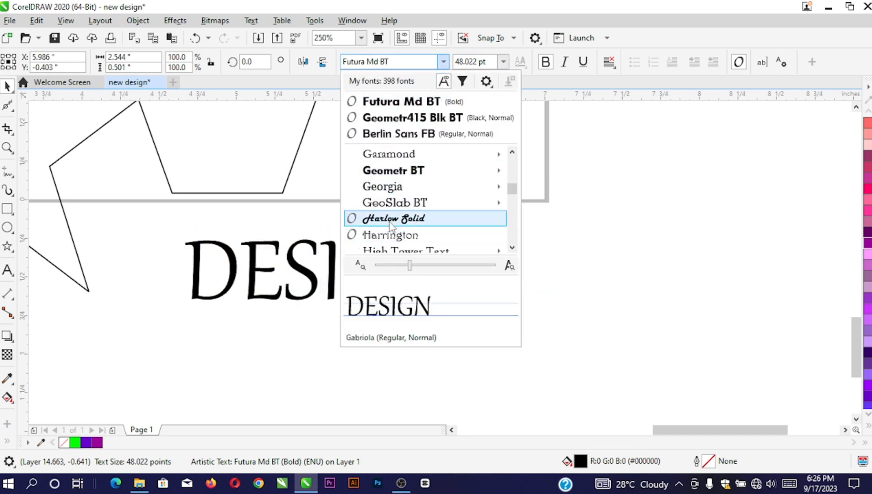
click(391, 218)
scroll(412, 219, down, 5)
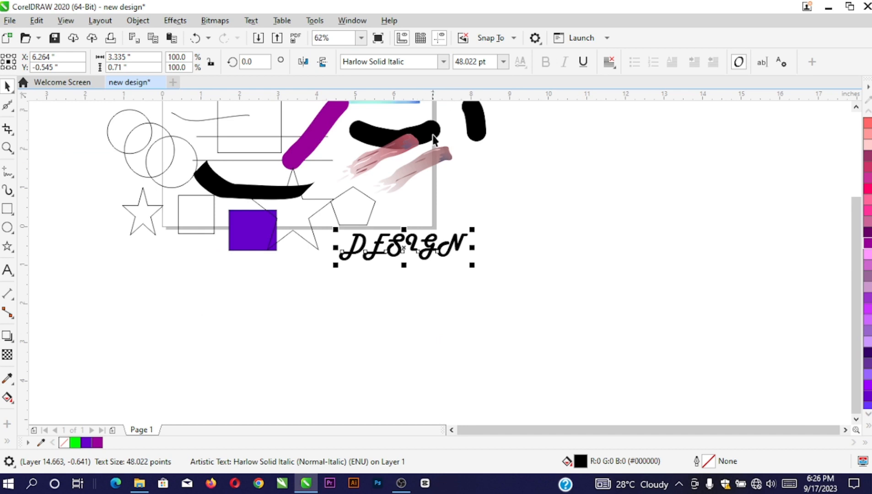
scroll(434, 139, up, 3)
click(444, 62)
scroll(410, 219, down, 1)
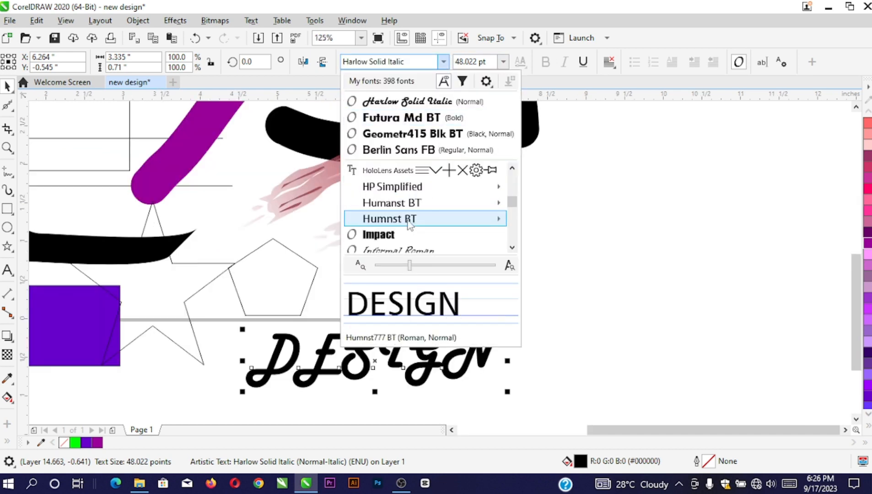
click(389, 249)
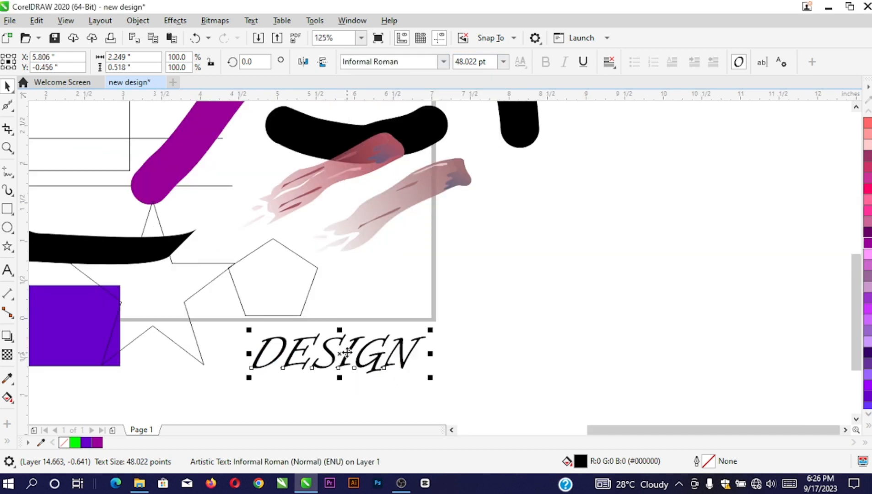
drag(347, 352, 445, 286)
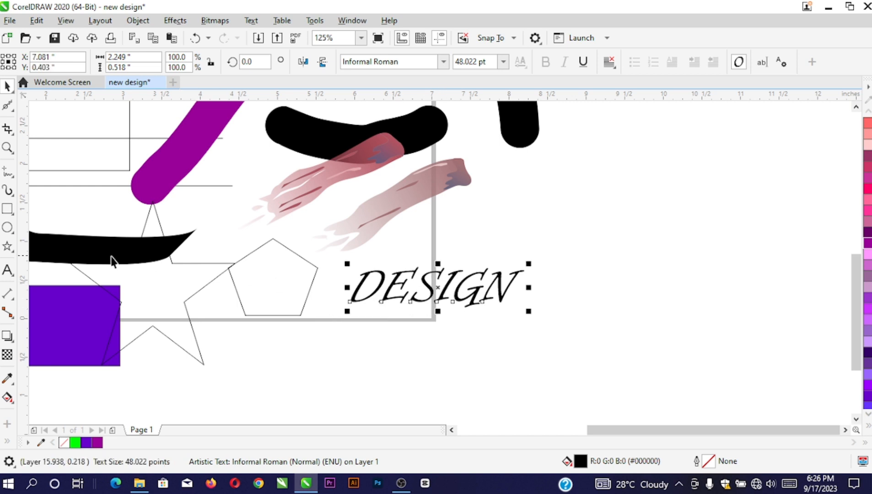
scroll(487, 305, up, 2)
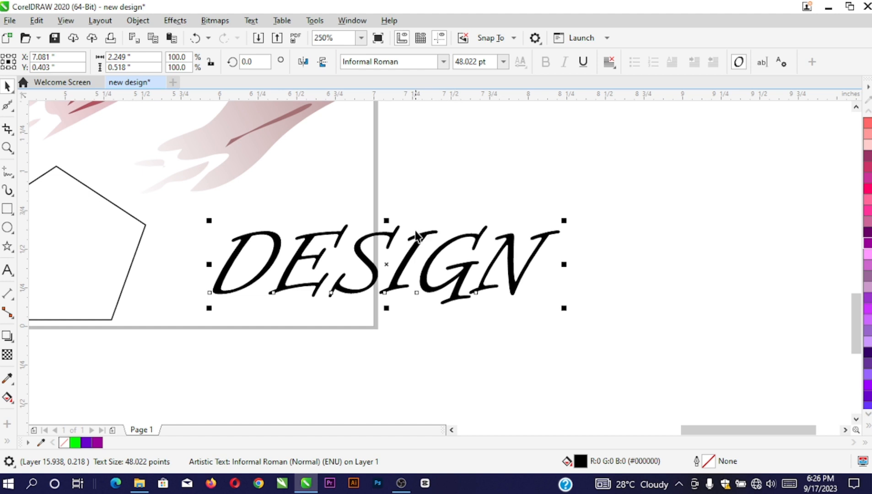
Give the DESIGN text a 4 pt outline in the Outline Pen dialog
click(7, 270)
key(space)
right_click(376, 231)
click(365, 238)
key(F12)
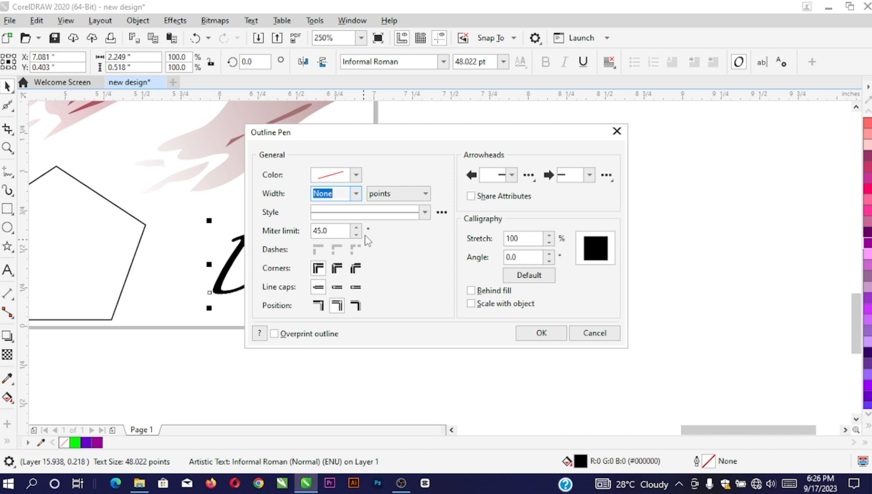
click(356, 194)
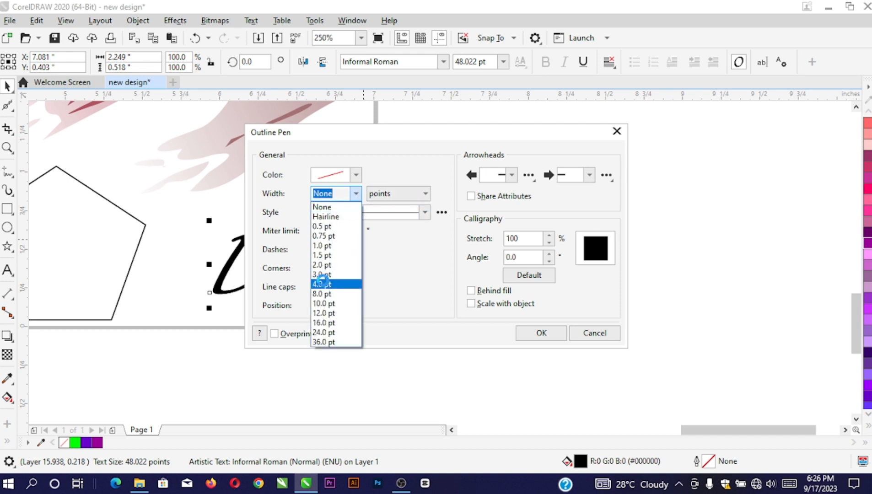
click(323, 284)
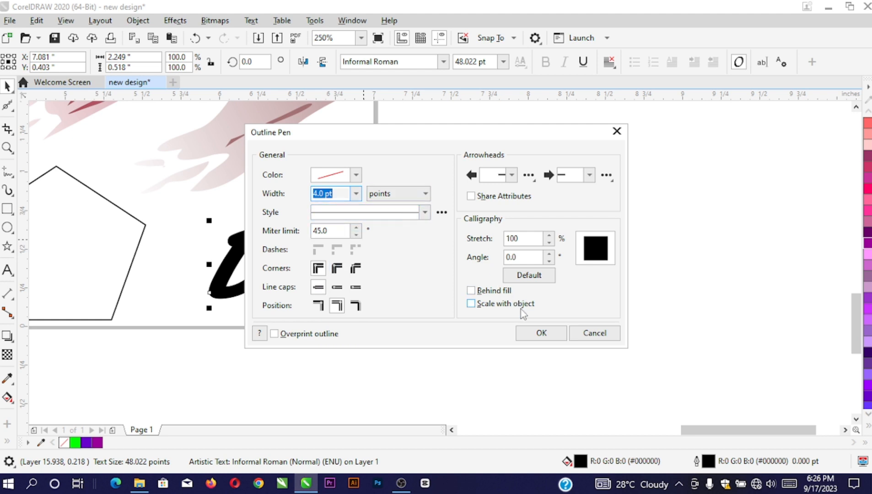
click(535, 333)
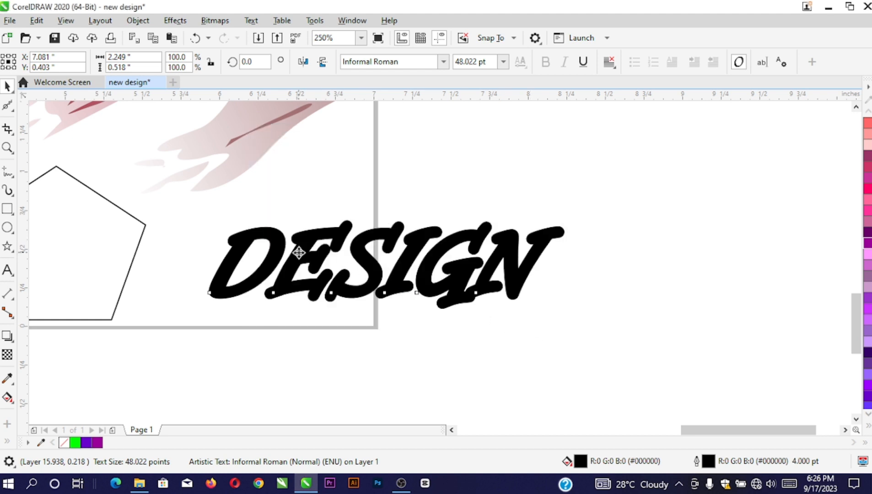
Fill DESIGN with Deep Violet (#990099) and remove its outline
click(299, 249)
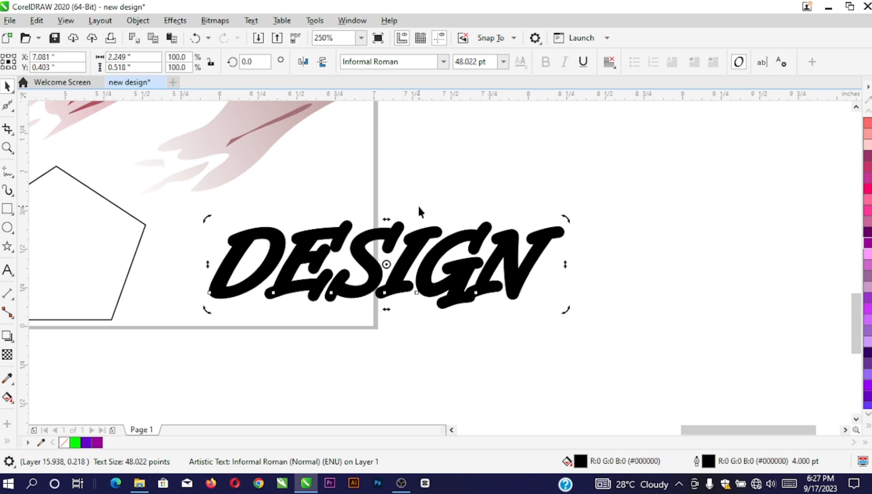
right_click(97, 443)
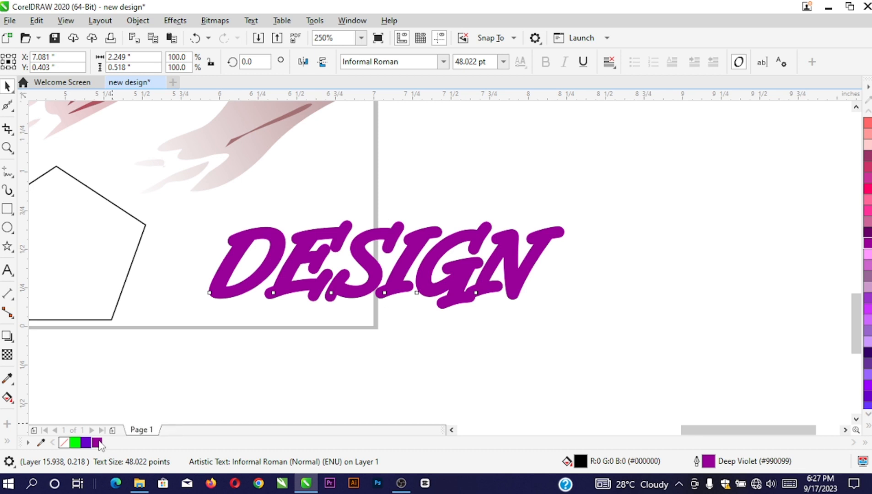
click(98, 442)
click(86, 443)
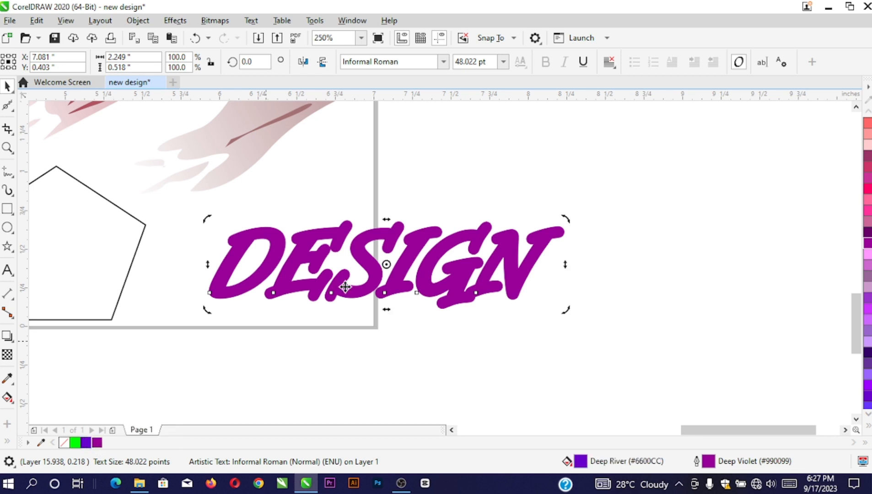
click(466, 160)
click(344, 236)
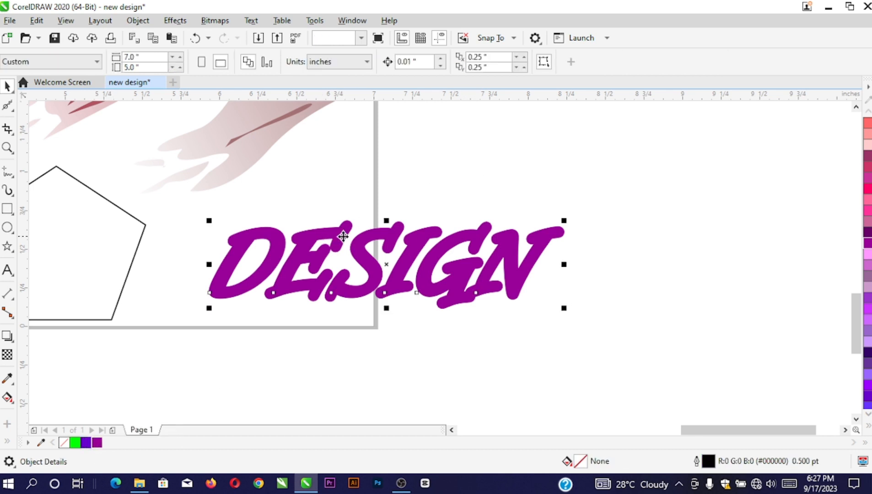
click(343, 234)
right_click(64, 443)
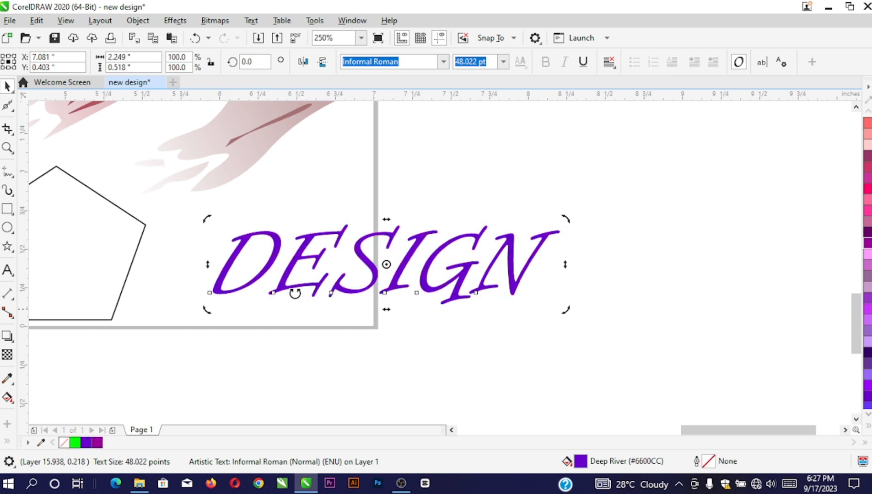
click(96, 443)
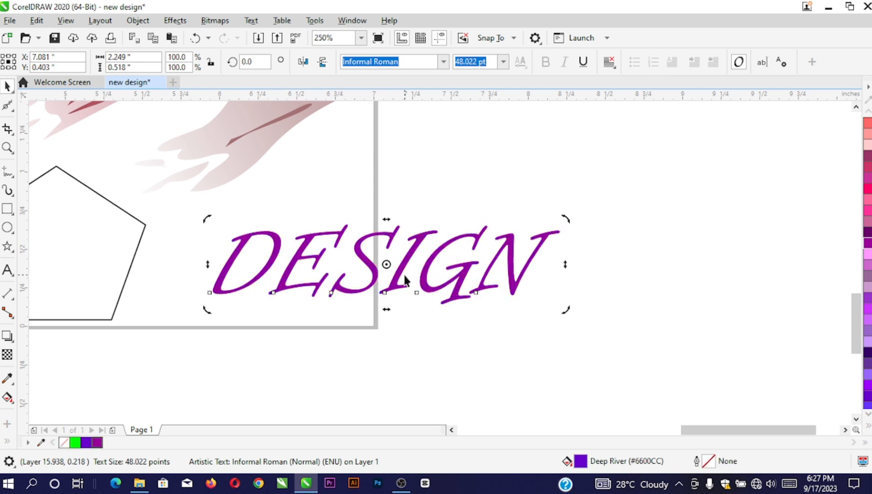
key(F12)
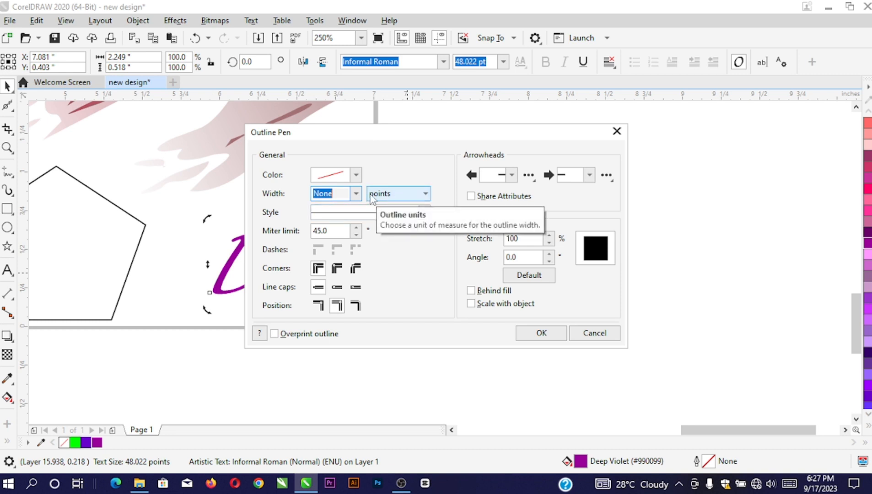
Set DESIGN's outline to 1.5 pt, drawn behind the fill and scaling with the object
click(356, 193)
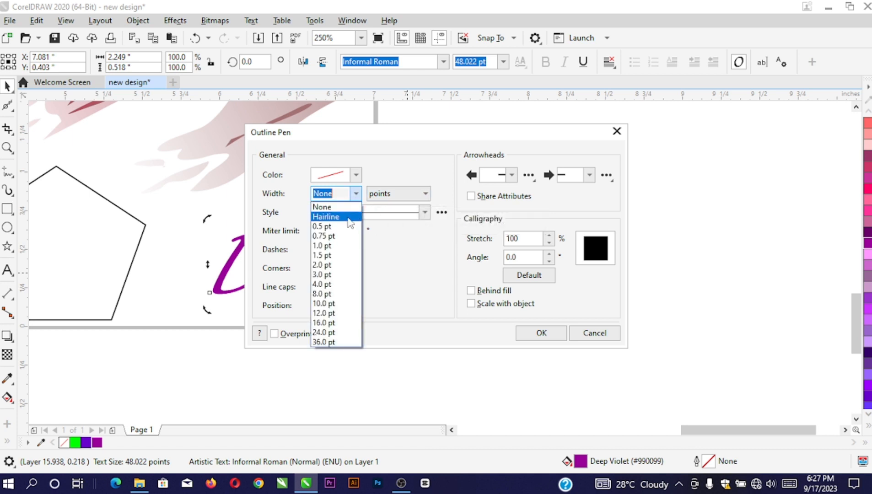
click(329, 257)
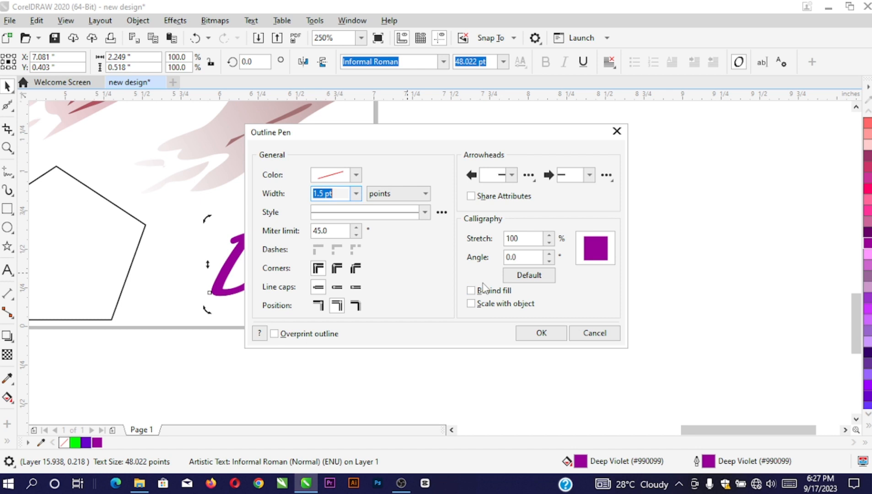
click(479, 292)
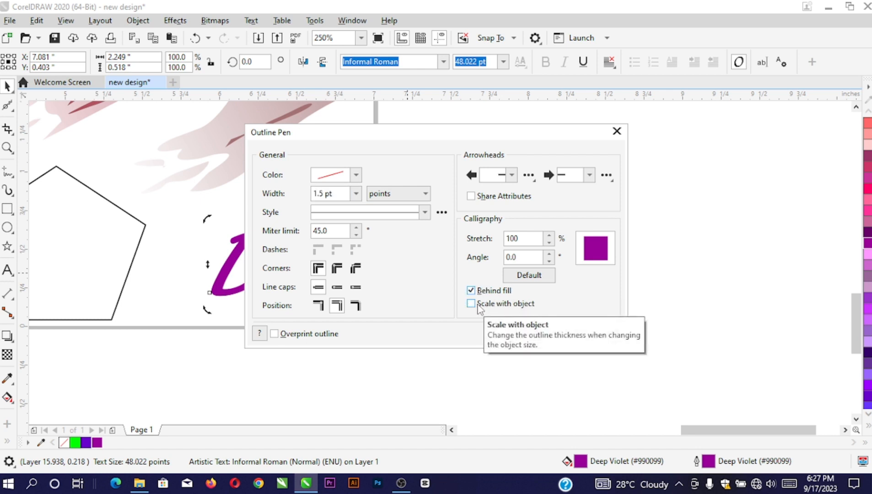
click(479, 305)
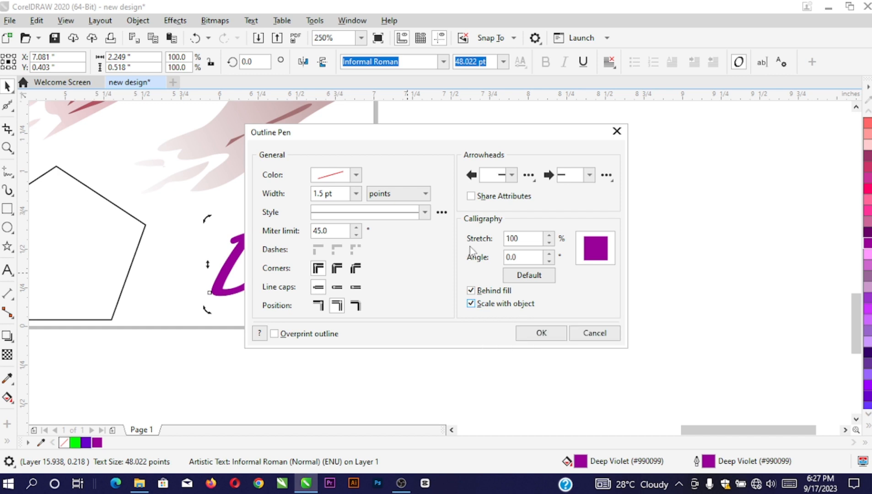
click(542, 334)
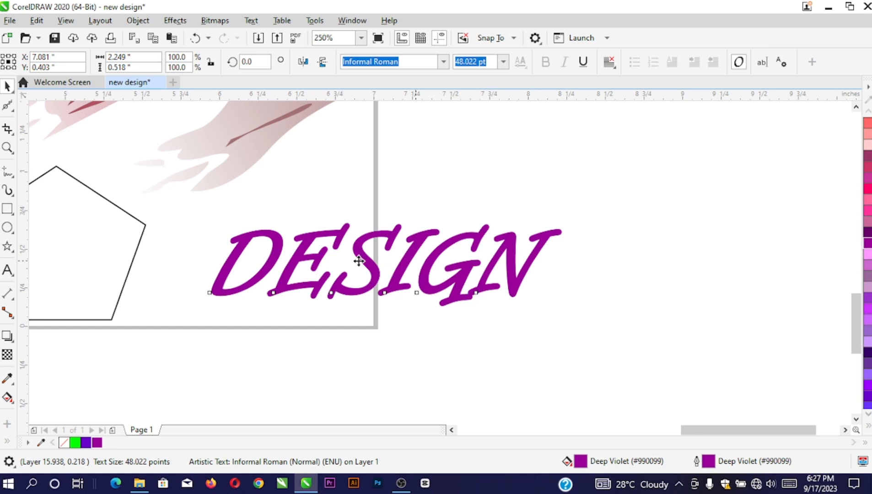
Make the DESIGN outline green and shrink the text from 48 to about 34 pt
right_click(78, 442)
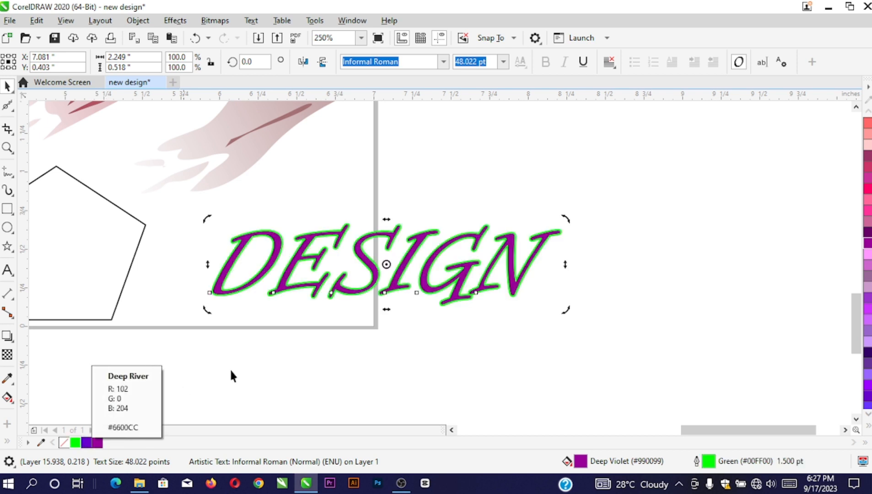
click(370, 262)
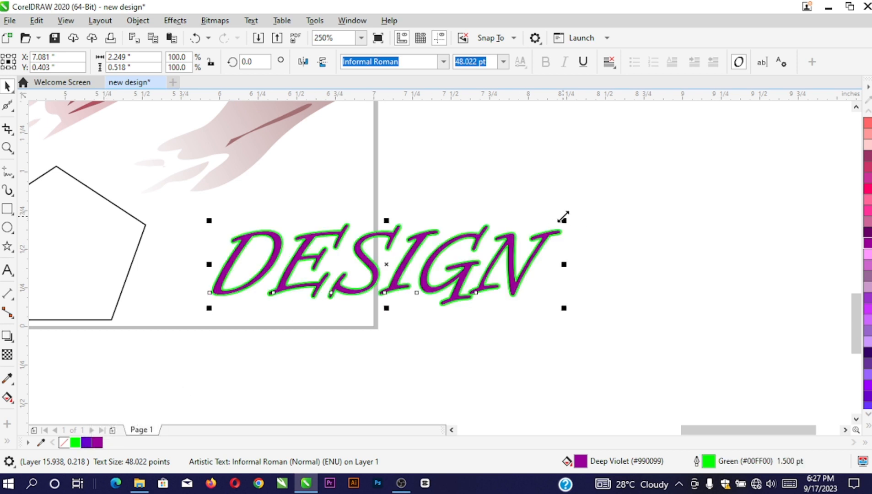
drag(563, 217, 466, 217)
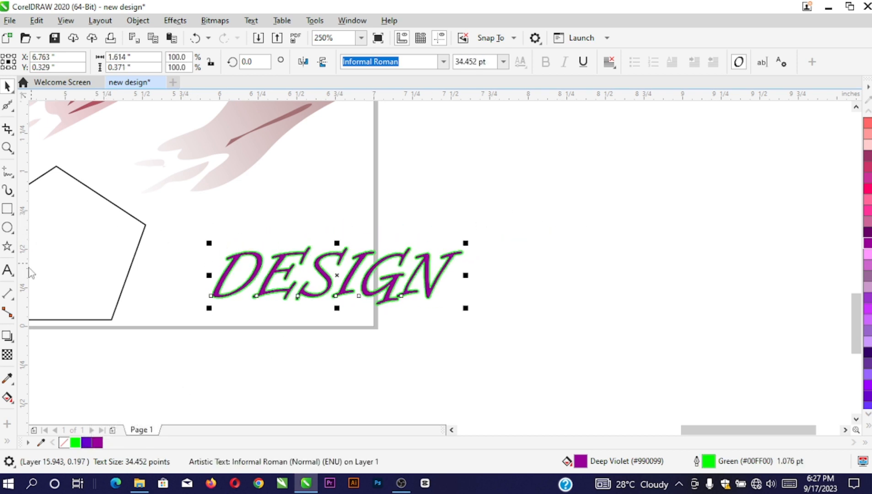
Add a parallel dimension from the pentagon's top node to its right node, labelled 0.69"
click(13, 300)
scroll(444, 254, down, 3)
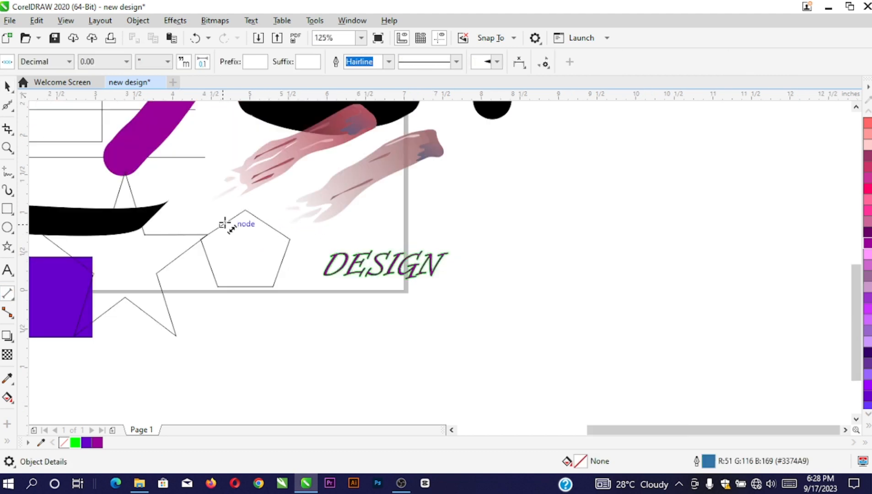
scroll(242, 214, up, 3)
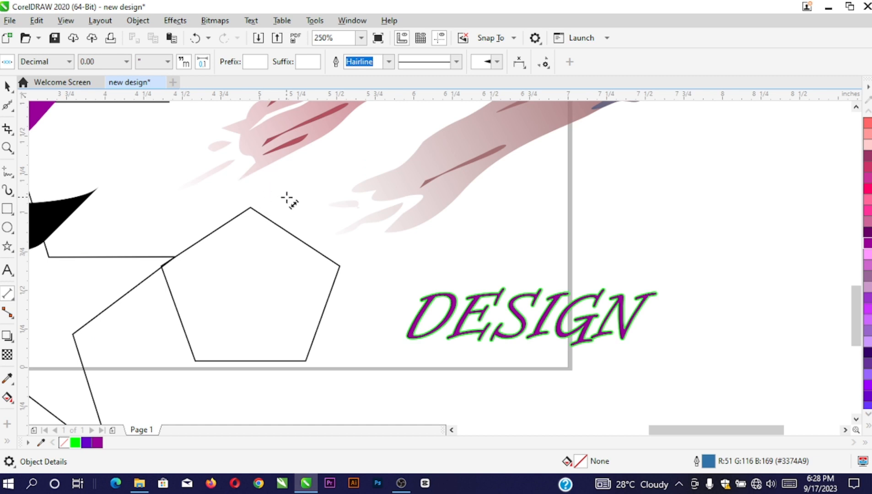
scroll(280, 224, up, 3)
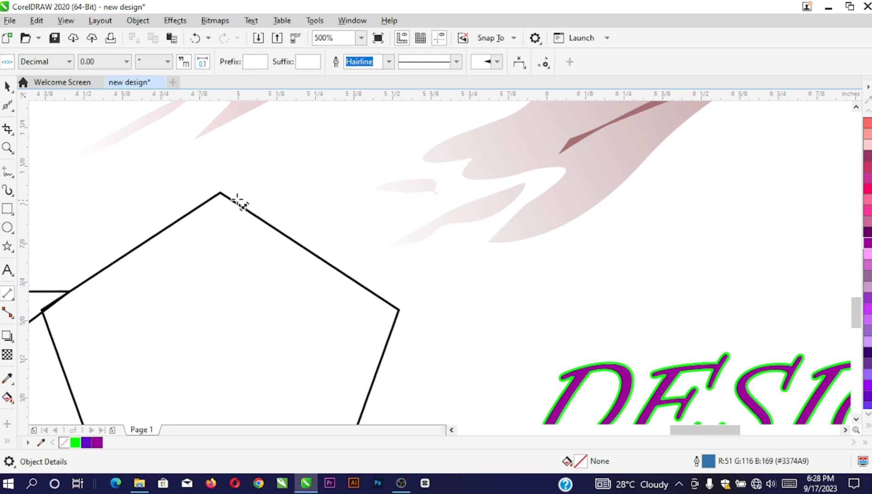
click(220, 193)
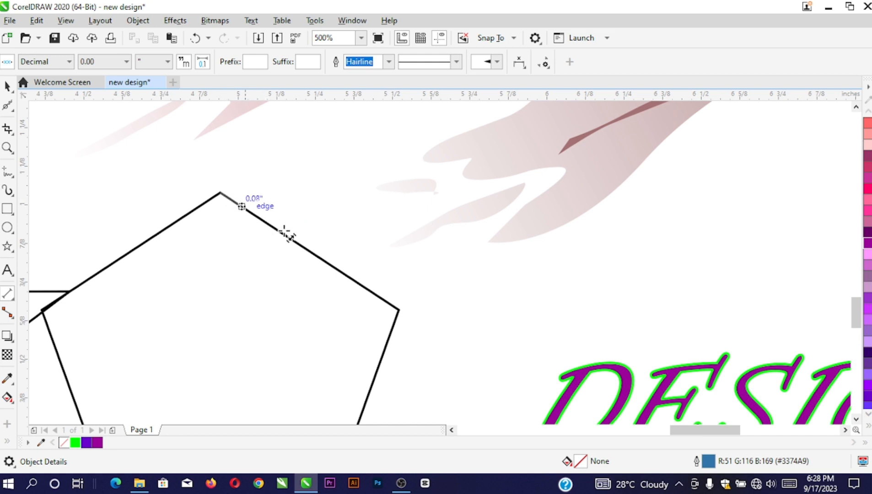
click(399, 309)
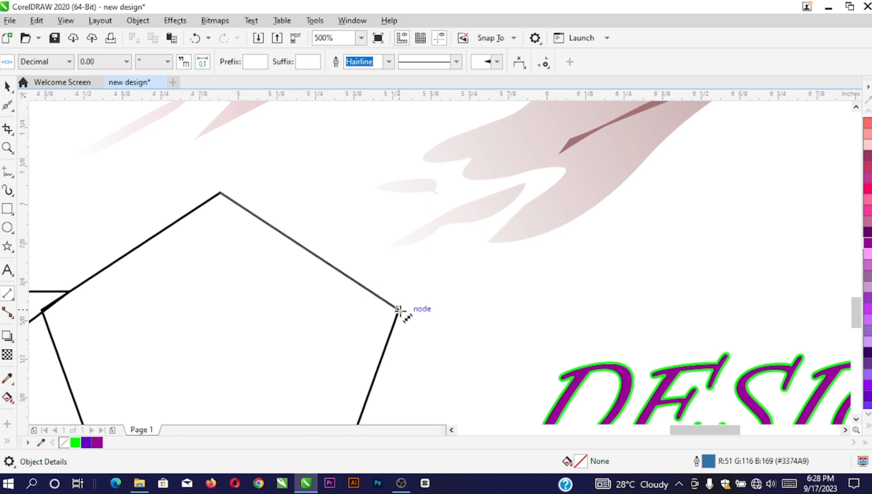
click(414, 291)
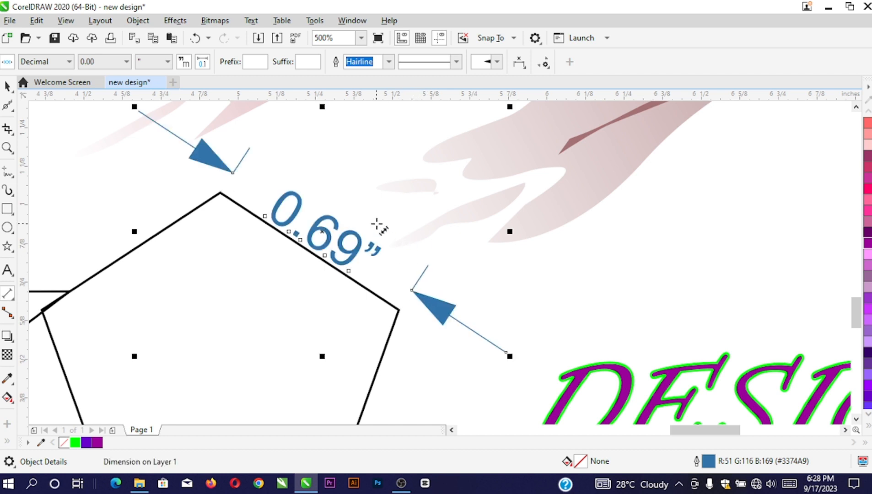
scroll(334, 277, down, 2)
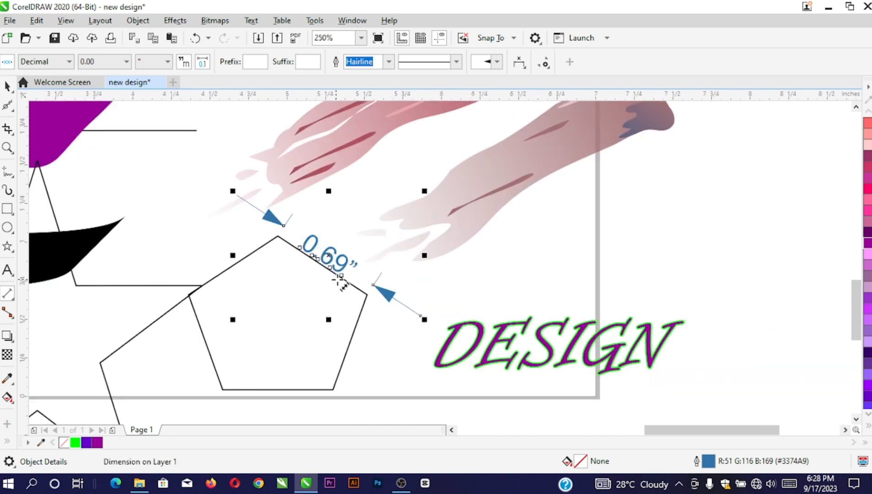
scroll(368, 296, up, 2)
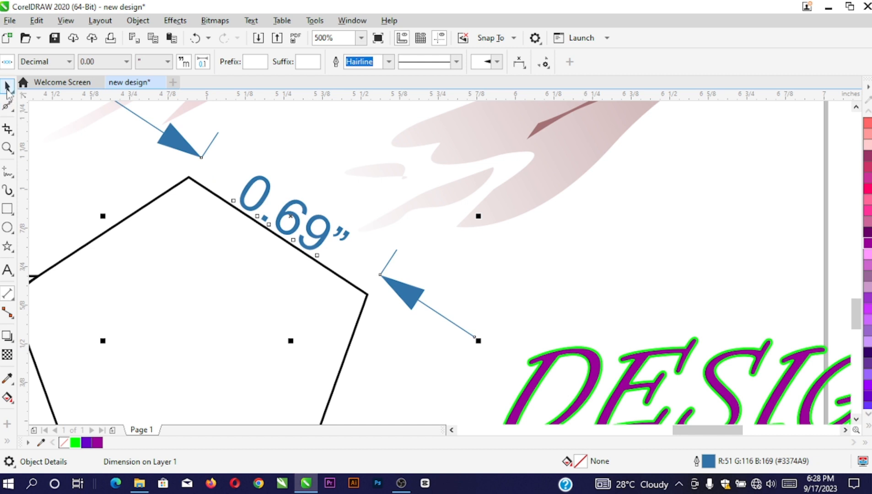
scroll(372, 264, down, 2)
Deselect the dimension, keep inches as the measurement units, and select the pentagon
click(496, 236)
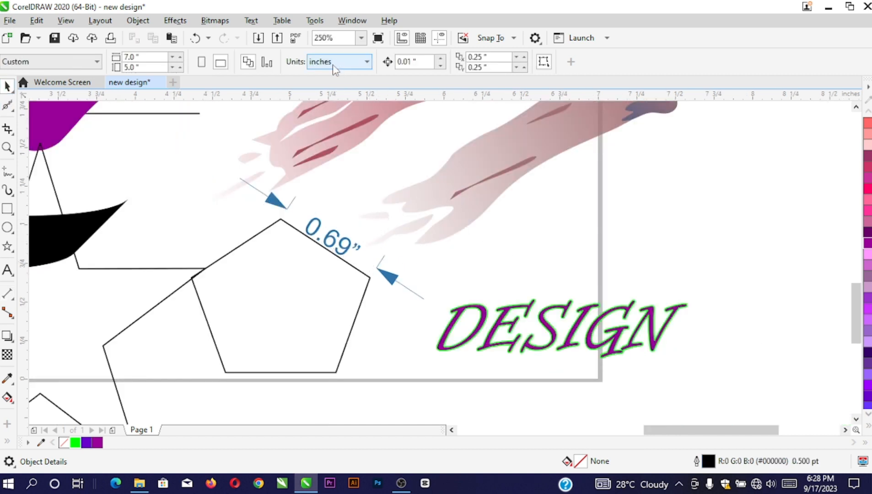
click(334, 67)
click(323, 79)
scroll(338, 247, up, 2)
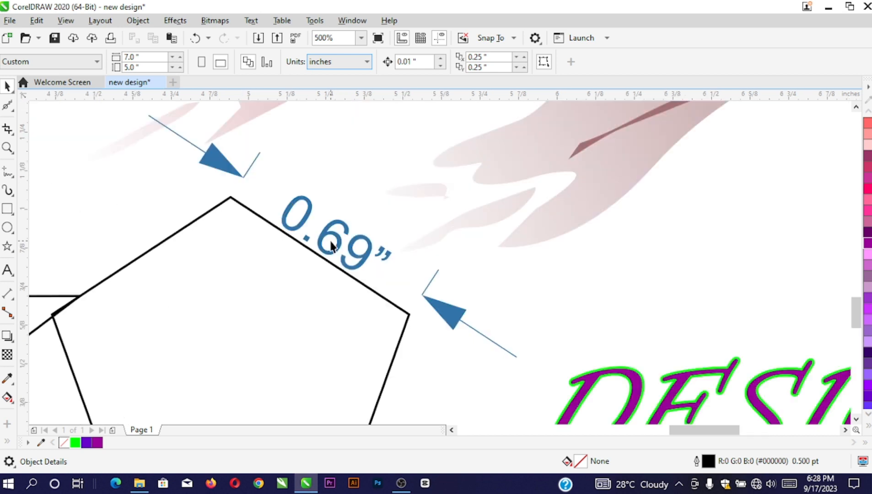
click(230, 198)
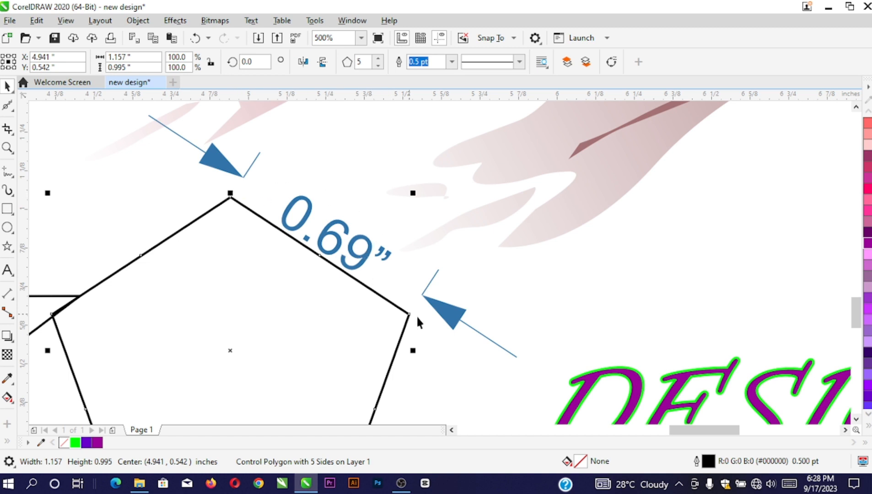
scroll(339, 182, down, 2)
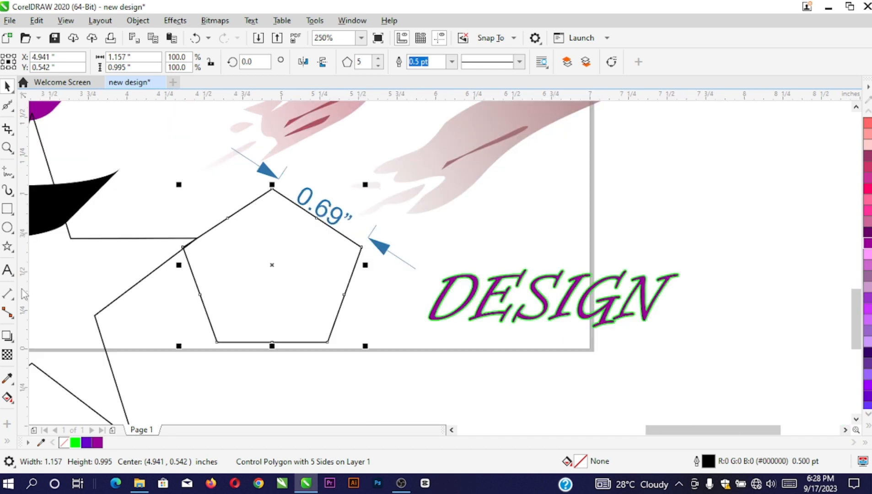
Draw three straight connector lines below the artwork, then deselect and zoom out
click(13, 317)
scroll(335, 234, down, 2)
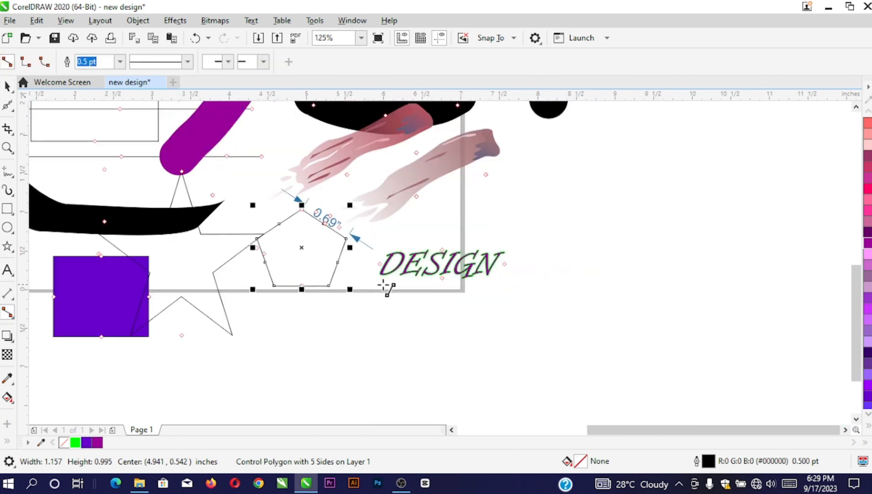
scroll(291, 288, down, 2)
scroll(255, 286, up, 2)
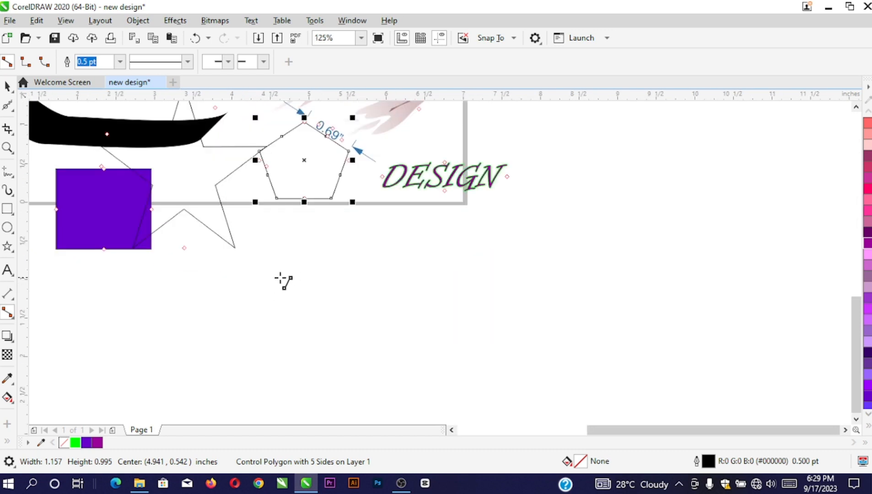
scroll(297, 270, up, 2)
drag(271, 202, 464, 302)
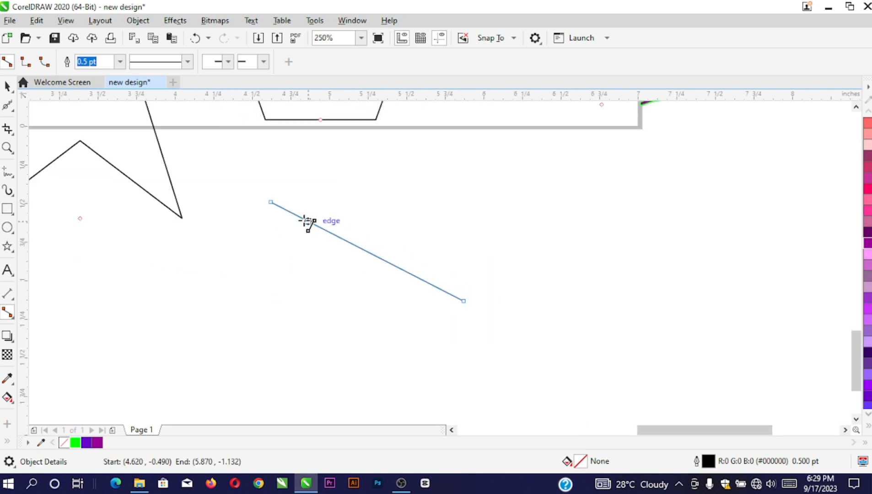
drag(274, 211, 341, 386)
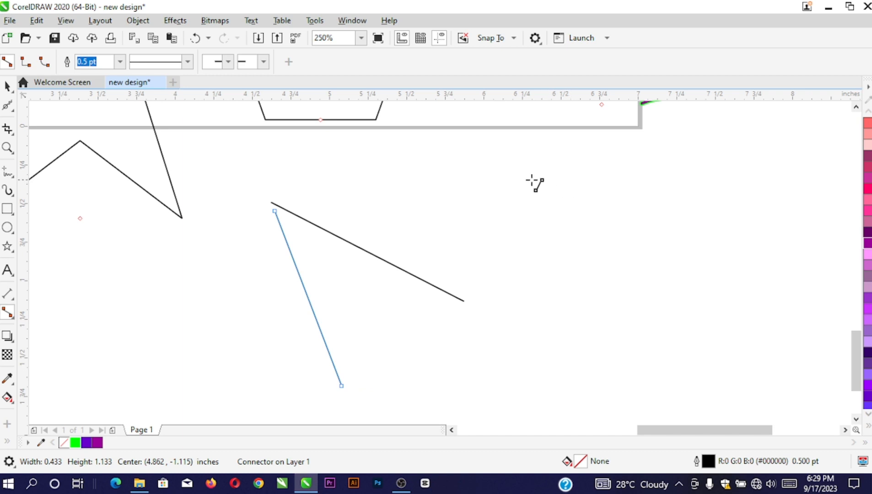
drag(492, 180, 648, 229)
click(7, 86)
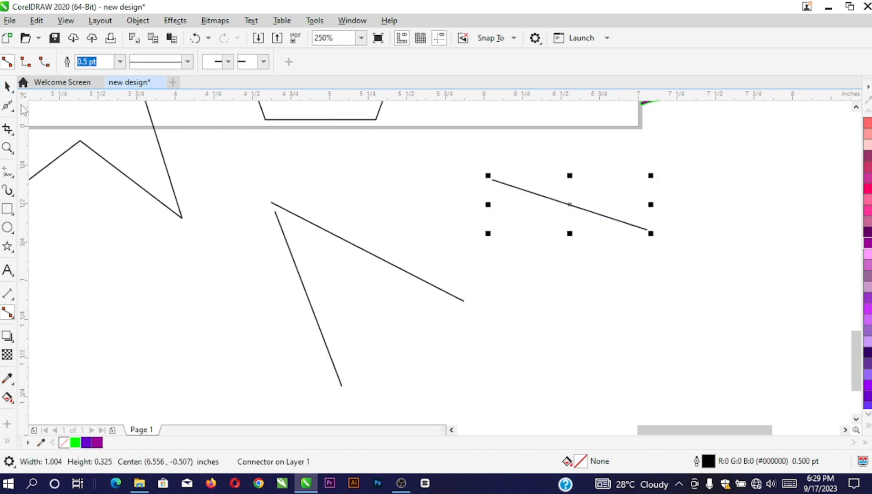
click(258, 312)
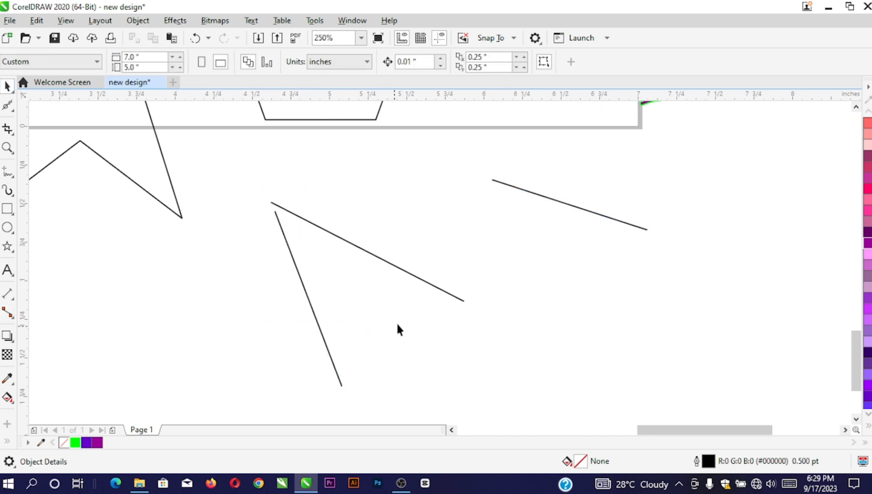
key(F4)
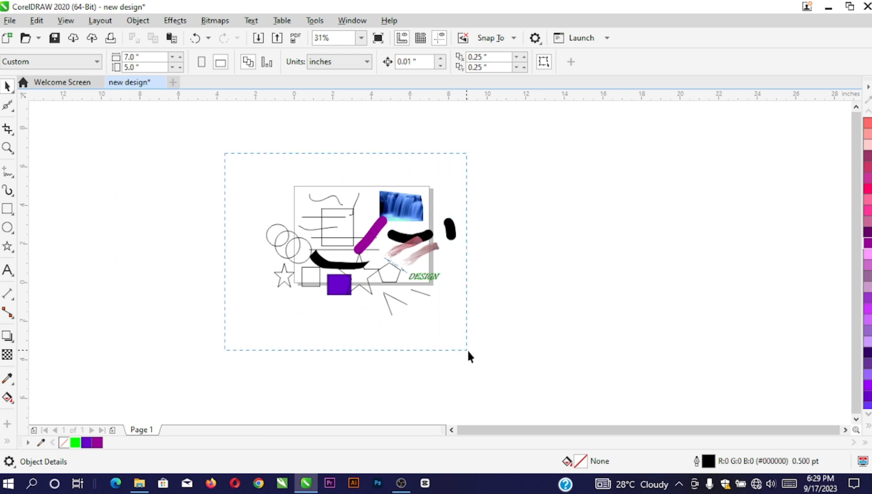
Select all 32 objects, delete them, and zoom to fit the blank page
drag(467, 349, 503, 360)
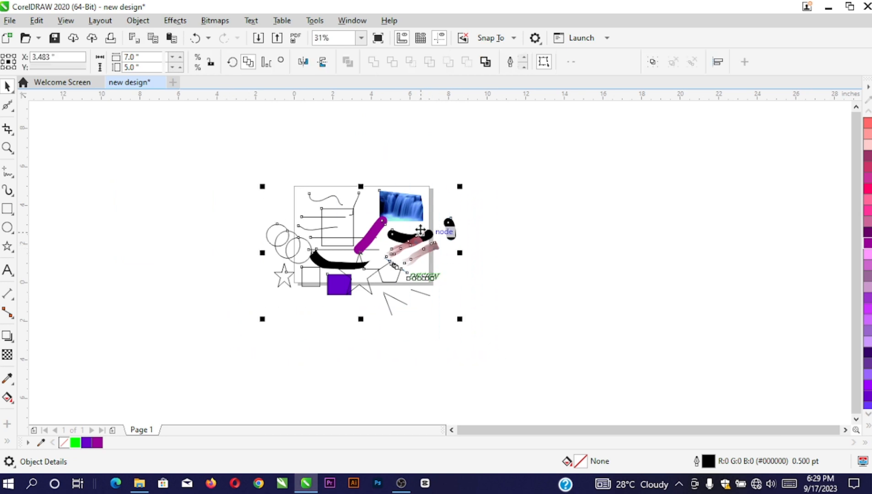
right_click(409, 200)
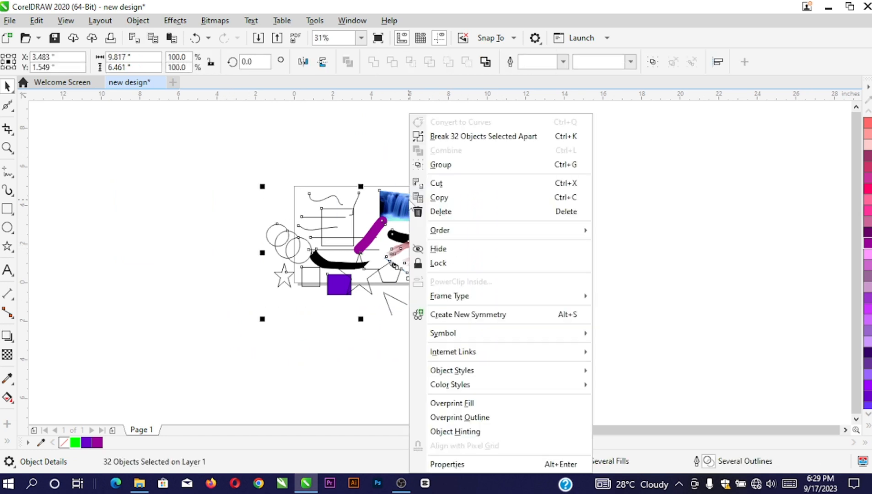
click(435, 214)
key(shift+F4)
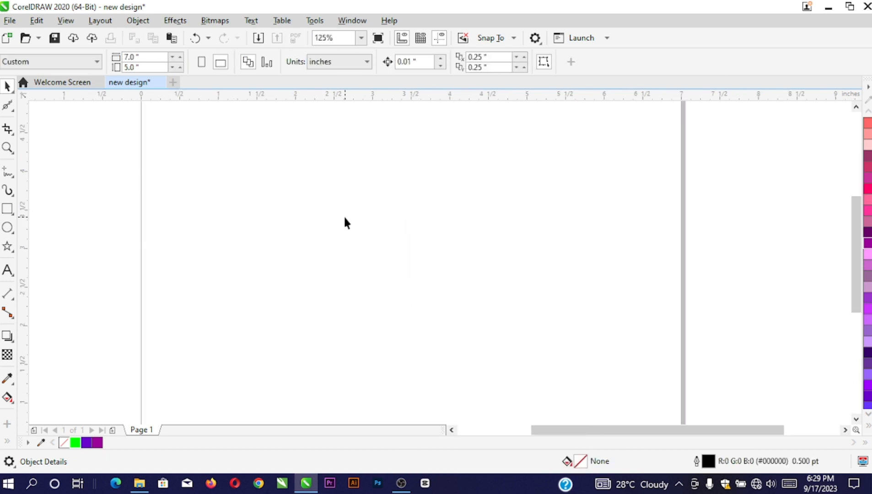
Draw two straight connector lines across the upper page and join their ends together
click(8, 313)
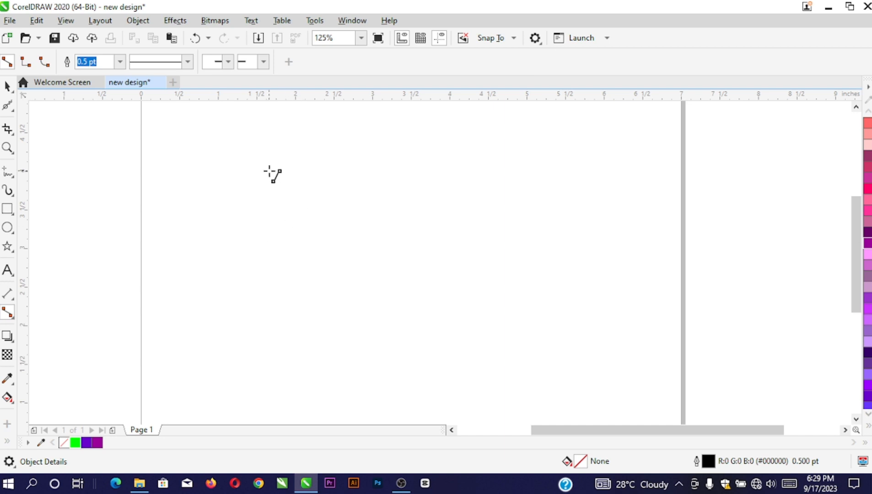
drag(269, 170, 422, 214)
drag(288, 211, 386, 301)
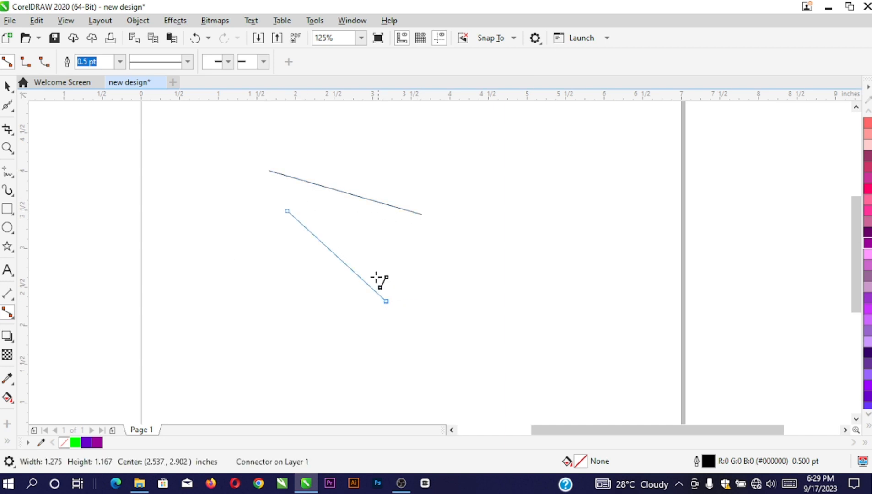
mouse_move(287, 211)
mouse_down()
mouse_move(437, 227)
mouse_move(421, 214)
mouse_up()
drag(450, 185, 539, 231)
scroll(439, 212, up, 2)
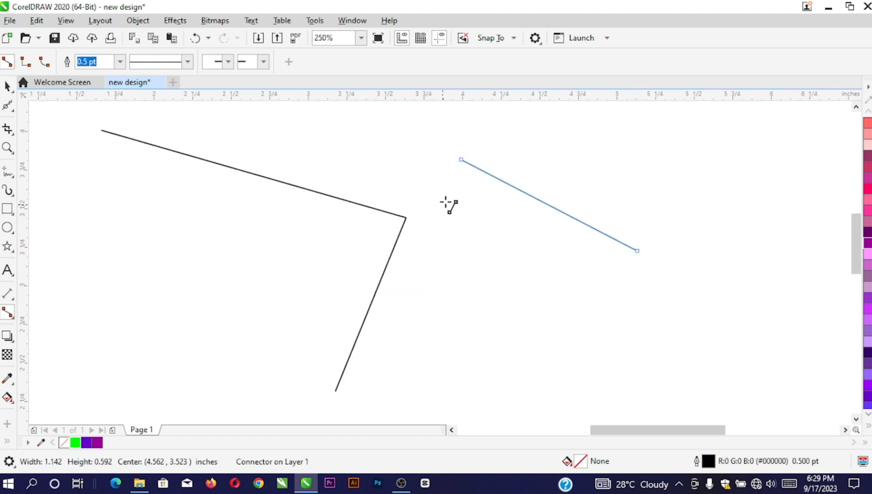
drag(461, 162, 406, 216)
Draw two right-angle connectors at the upper right of the page
click(25, 61)
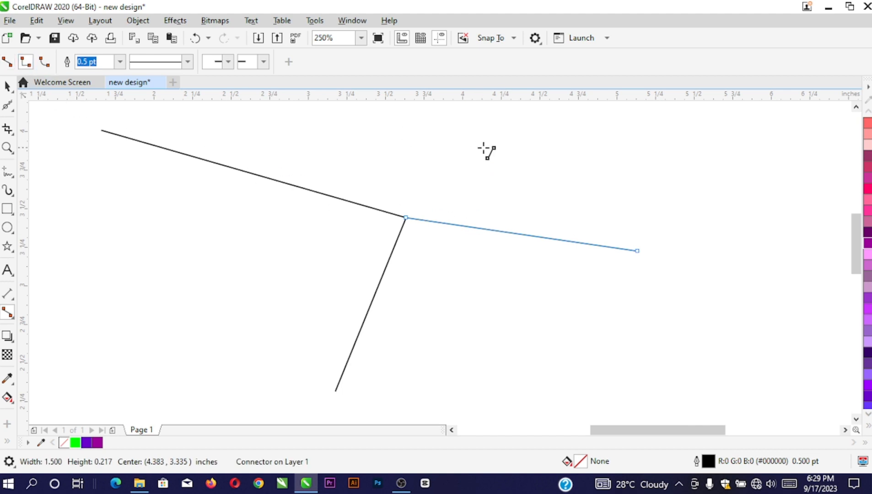
drag(476, 148, 646, 178)
drag(548, 138, 610, 226)
key(Escape)
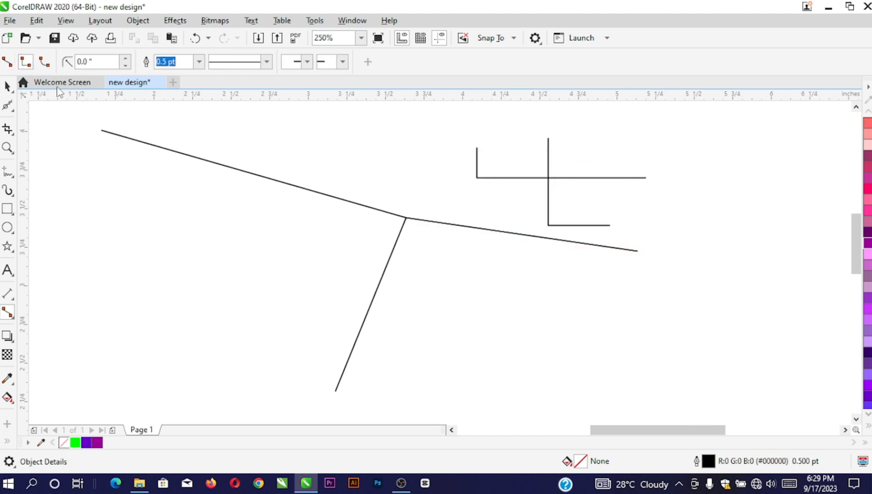
Draw three rounded right-angle connectors across the left and middle of the page
click(45, 62)
scroll(214, 179, down, 2)
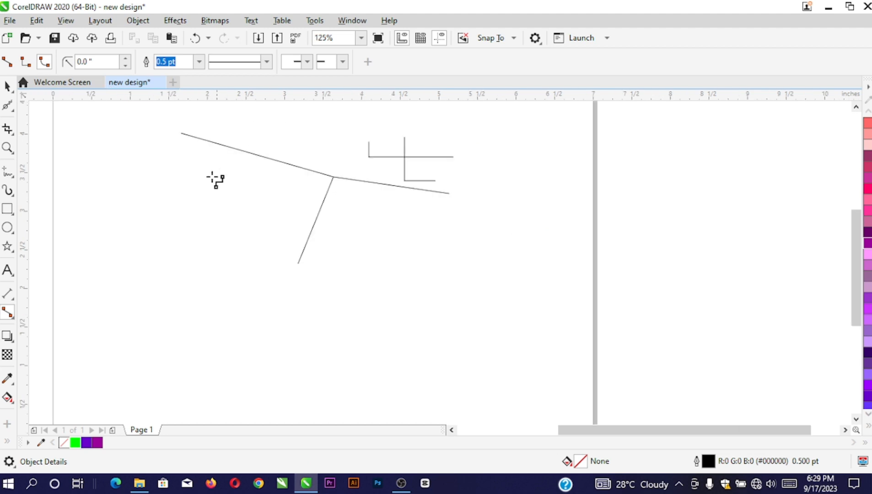
drag(176, 178, 266, 314)
drag(225, 198, 318, 266)
drag(378, 242, 339, 311)
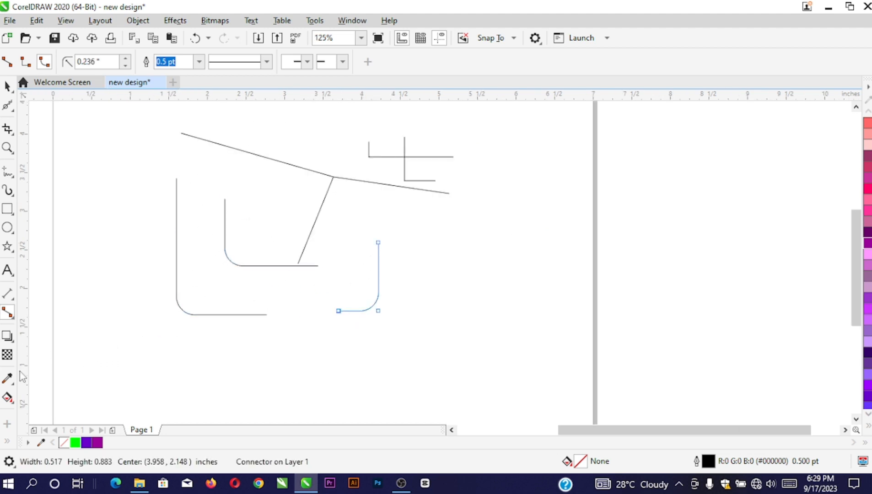
Add two more connector lines at the lower left of the page
click(7, 86)
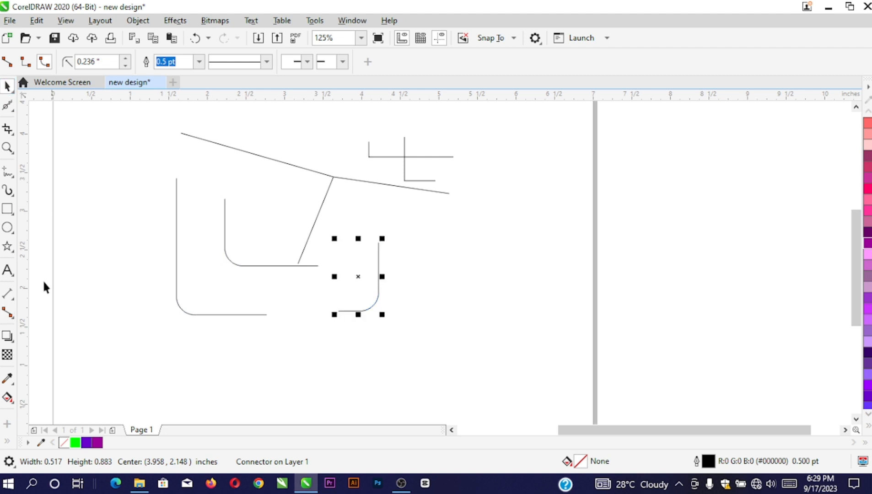
click(16, 320)
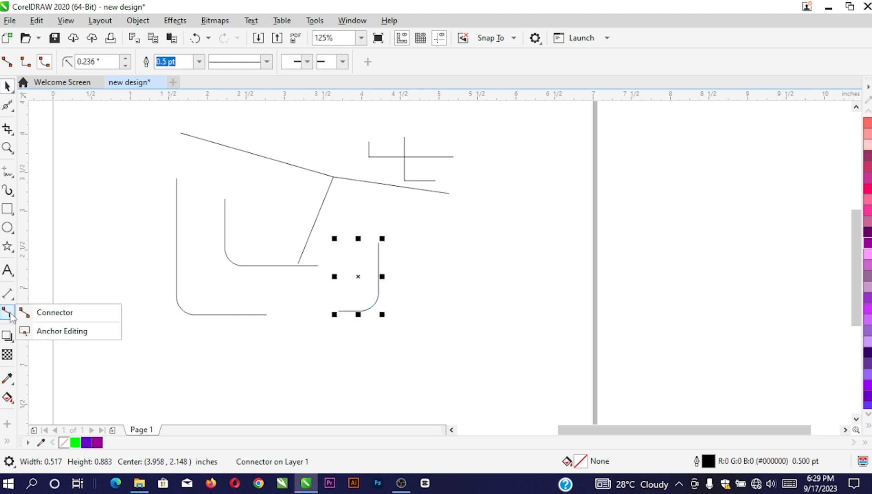
click(26, 313)
drag(125, 254, 99, 360)
drag(89, 280, 157, 347)
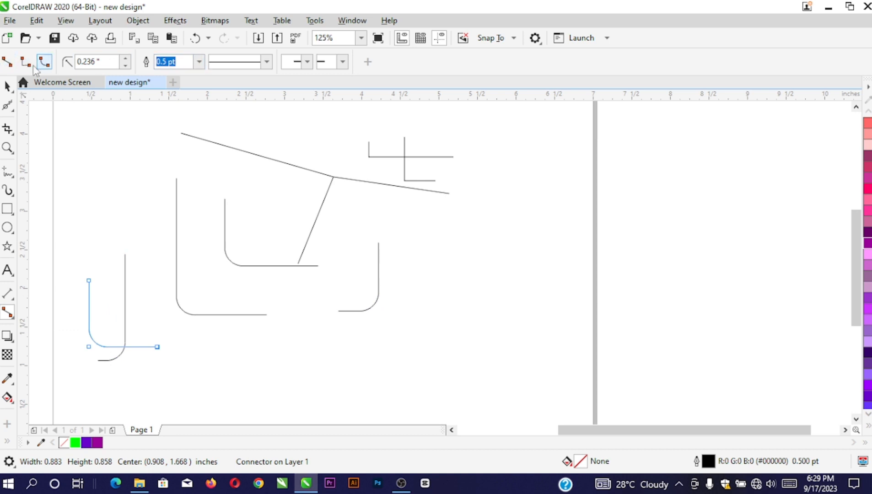
Make the lower-left connector 2 pt thick and draw a new L connector set to 10 pt
click(199, 62)
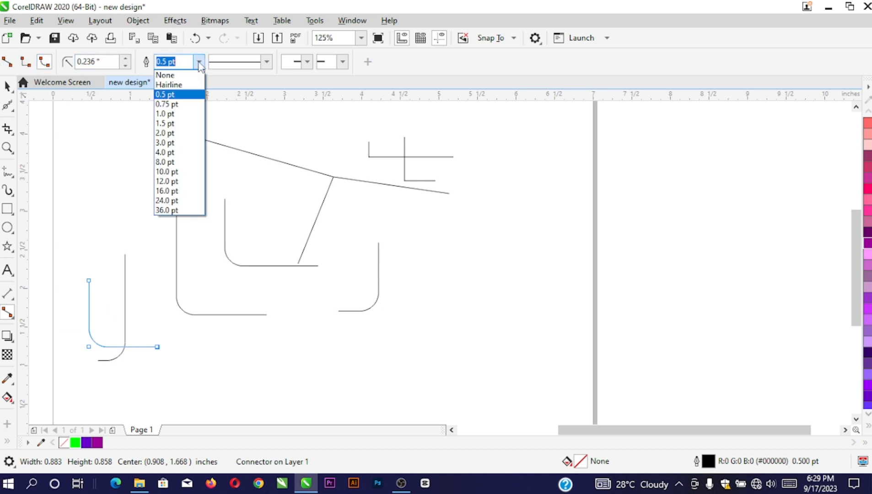
click(175, 132)
drag(144, 163, 209, 240)
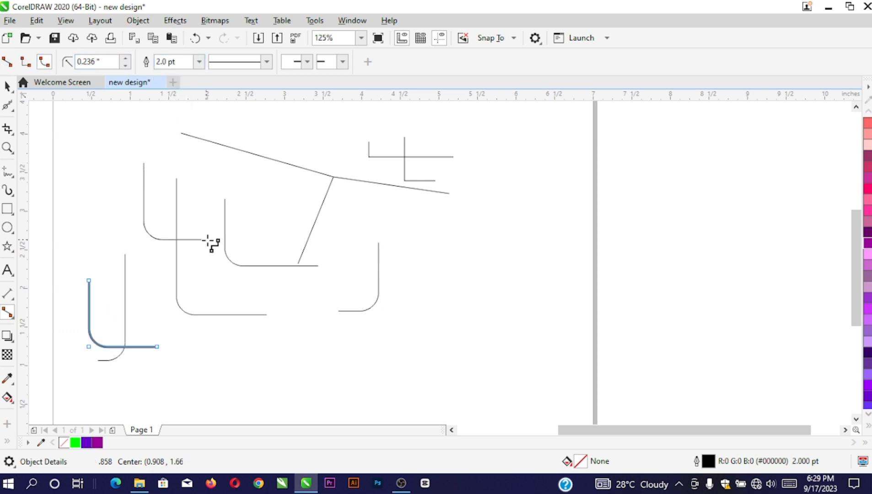
click(198, 62)
click(183, 172)
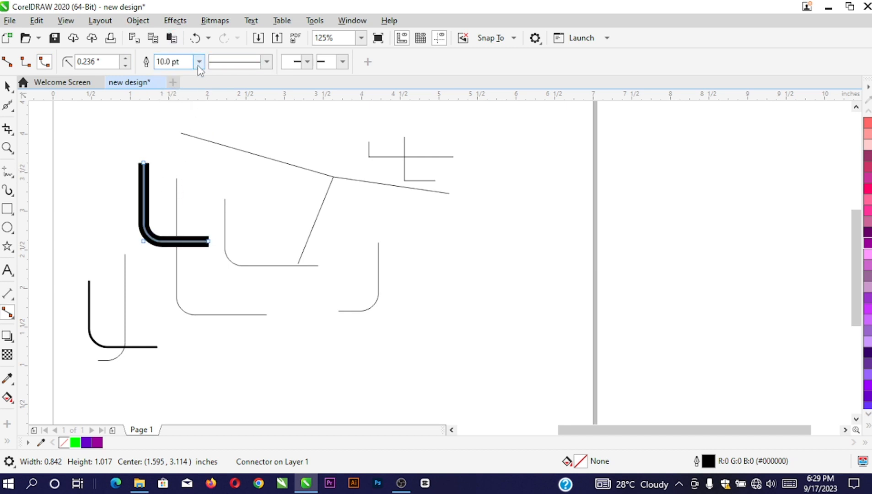
Draw straight connectors forming an X on the right, plus a short line beside it
click(7, 61)
drag(413, 222, 502, 324)
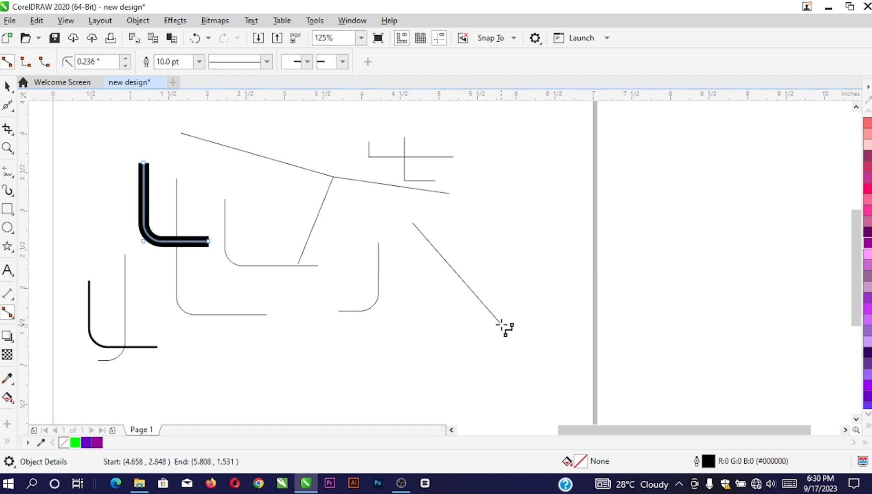
drag(499, 225, 447, 352)
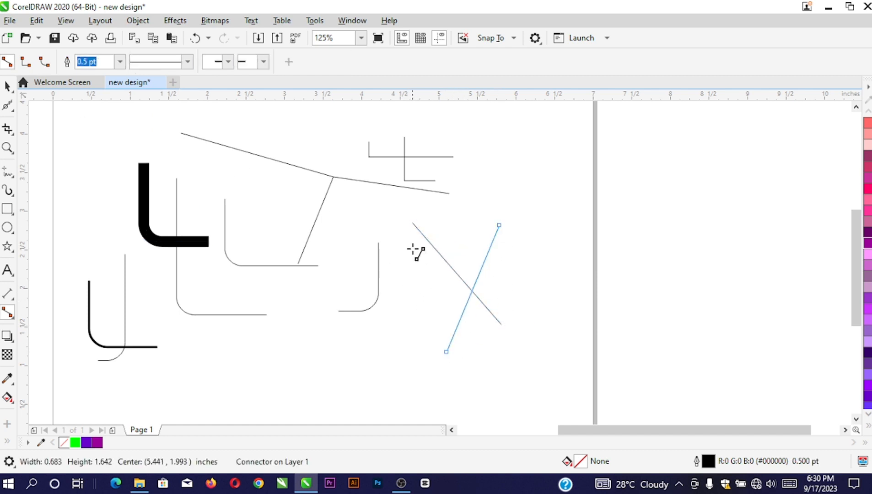
drag(412, 248, 429, 313)
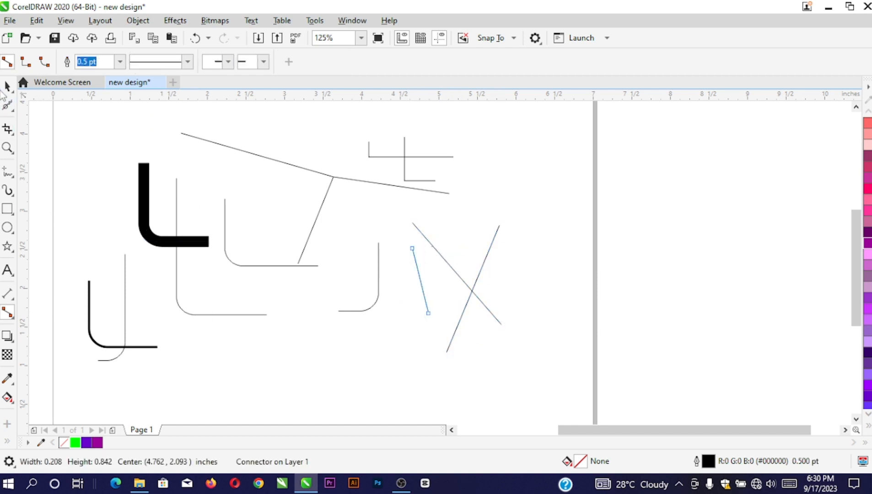
click(6, 86)
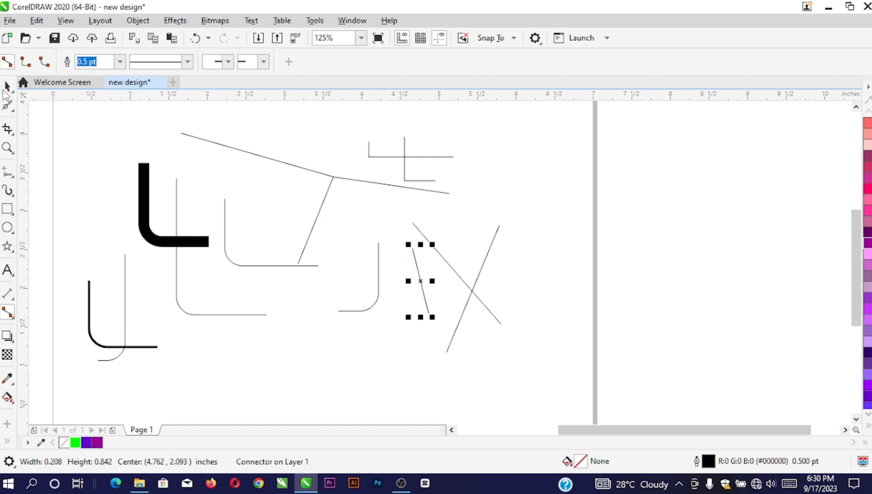
Select the thick 10 pt L connector and convert it to curves with Ctrl+Q
click(8, 338)
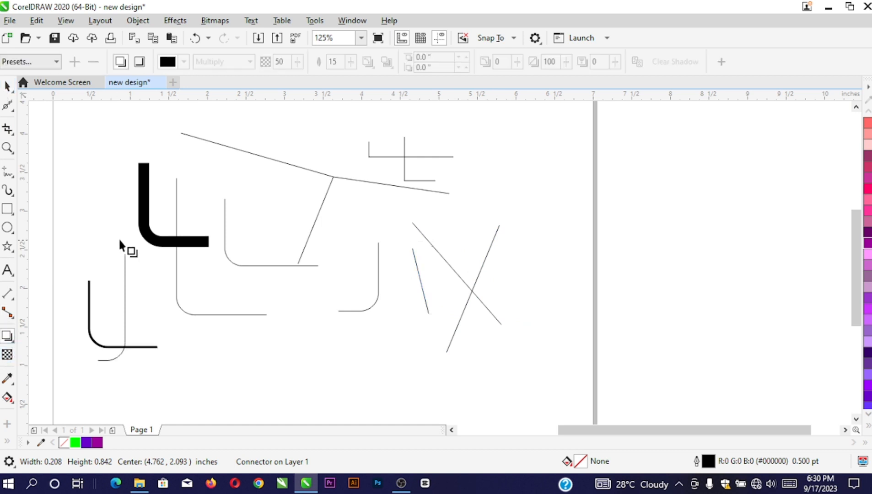
scroll(121, 240, up, 2)
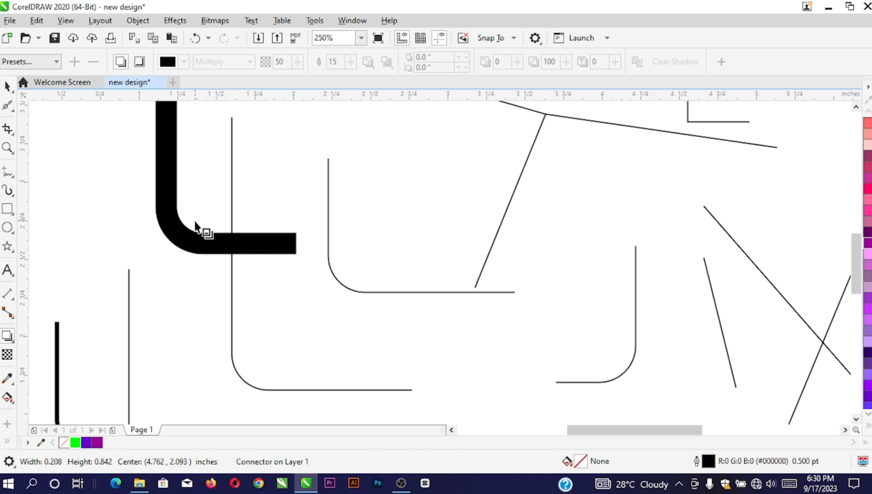
click(178, 222)
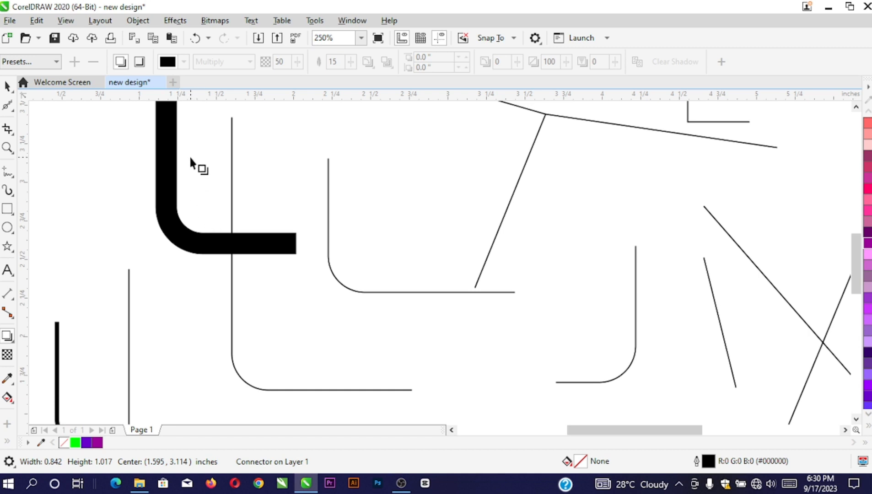
click(186, 236)
key(space)
click(179, 222)
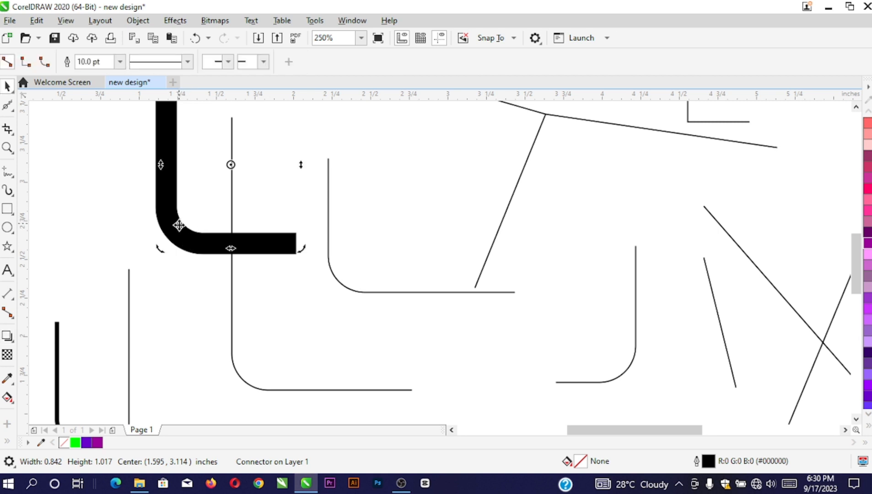
key(ctrl+q)
Try a downward drop shadow on the converted L, then undo it
key(space)
drag(195, 233, 196, 296)
scroll(244, 229, down, 1)
key(ctrl+z)
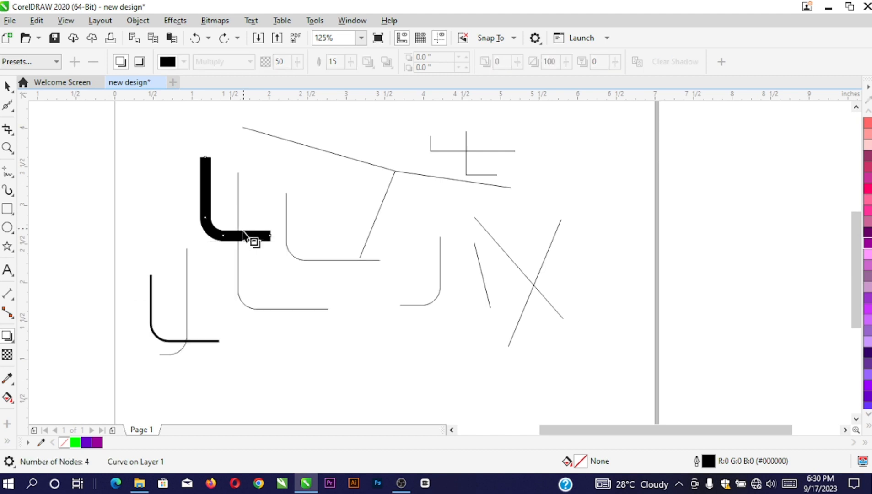
click(8, 212)
scroll(220, 298, down, 3)
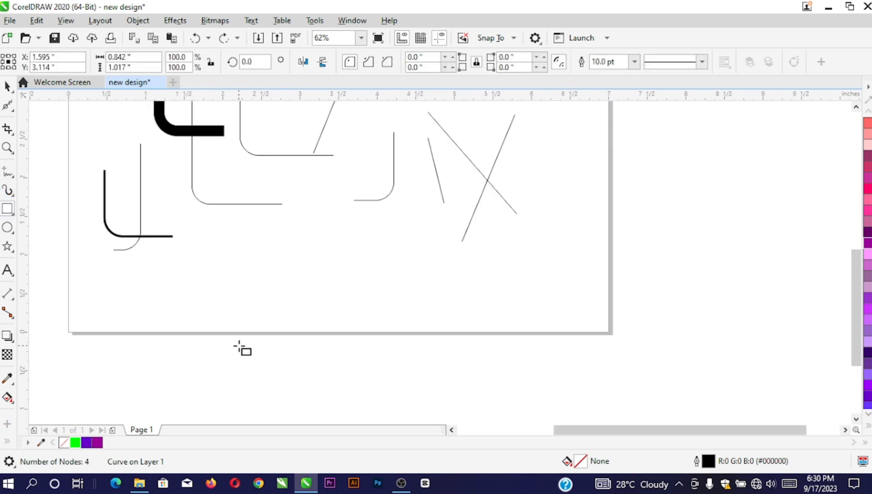
Draw a small rectangle near the page bottom, filled Deep Violet with no outline
drag(227, 250, 267, 296)
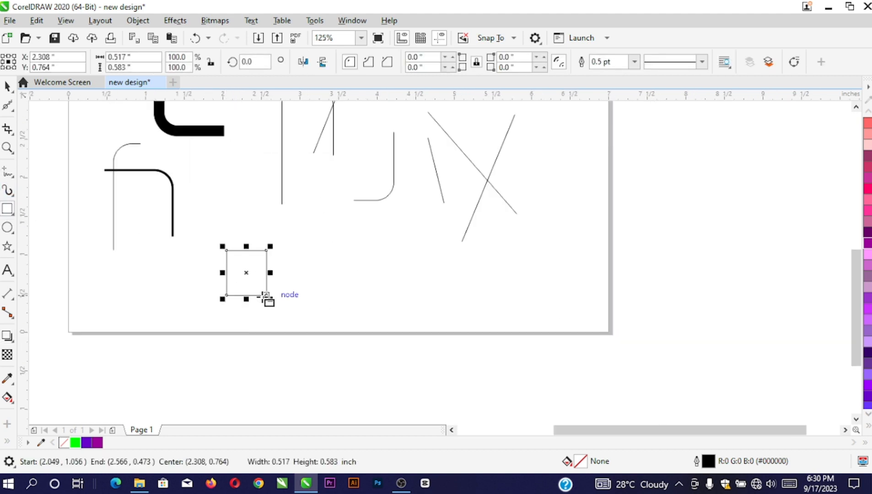
click(100, 443)
right_click(64, 442)
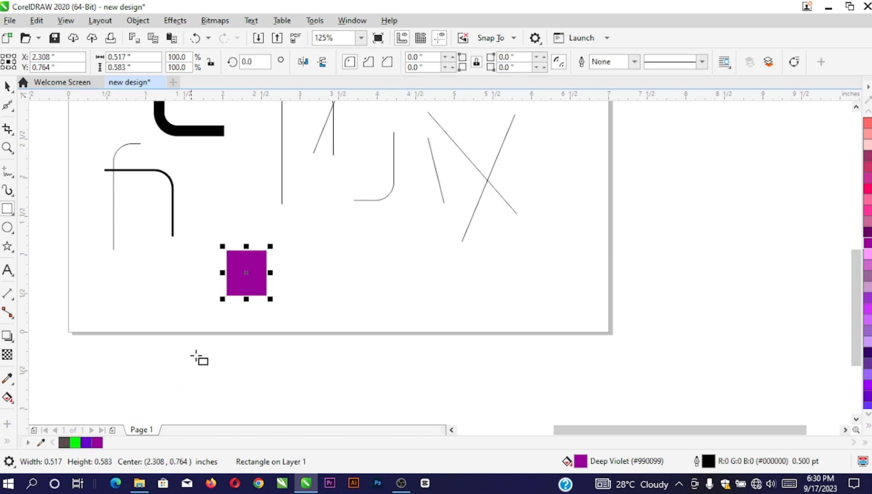
Give the rectangle a downward grey drop shadow at 58 opacity
scroll(239, 313, up, 2)
click(7, 336)
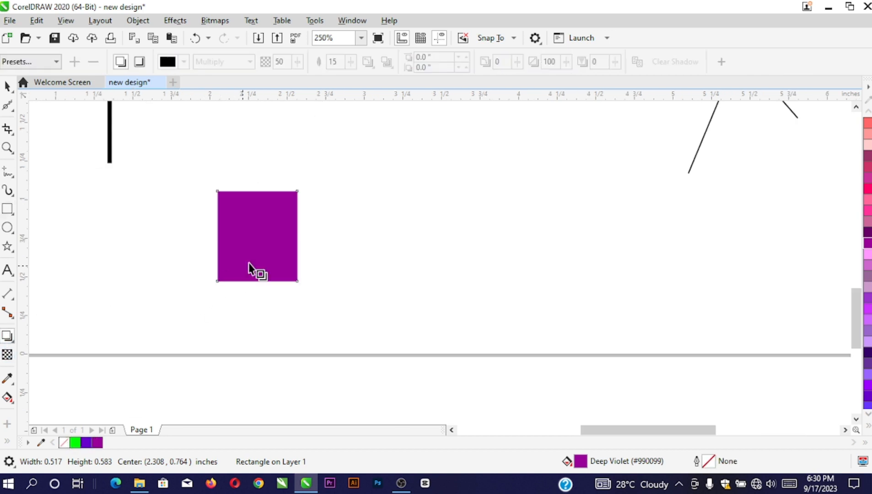
drag(258, 237, 266, 306)
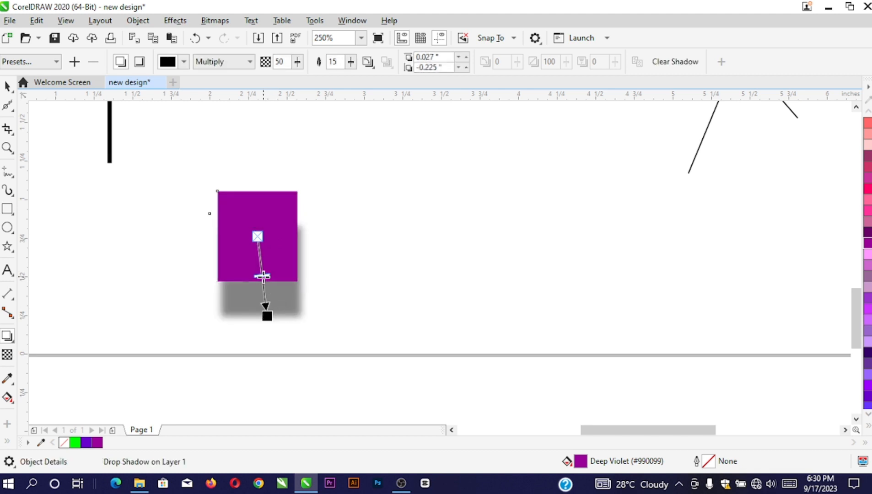
drag(262, 276, 271, 293)
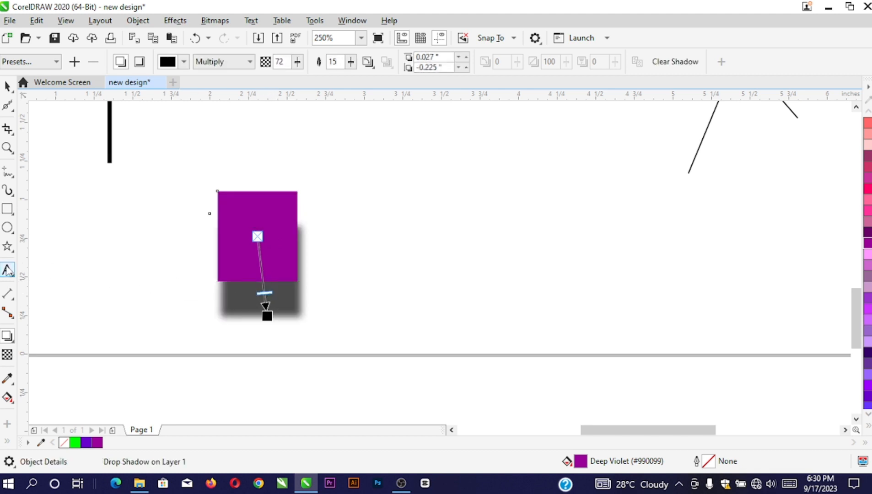
drag(264, 293, 263, 282)
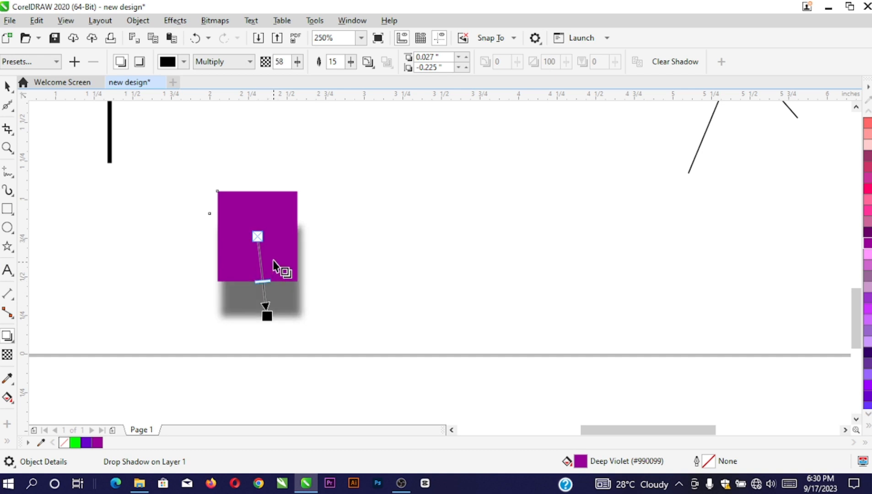
drag(298, 236, 249, 309)
click(8, 87)
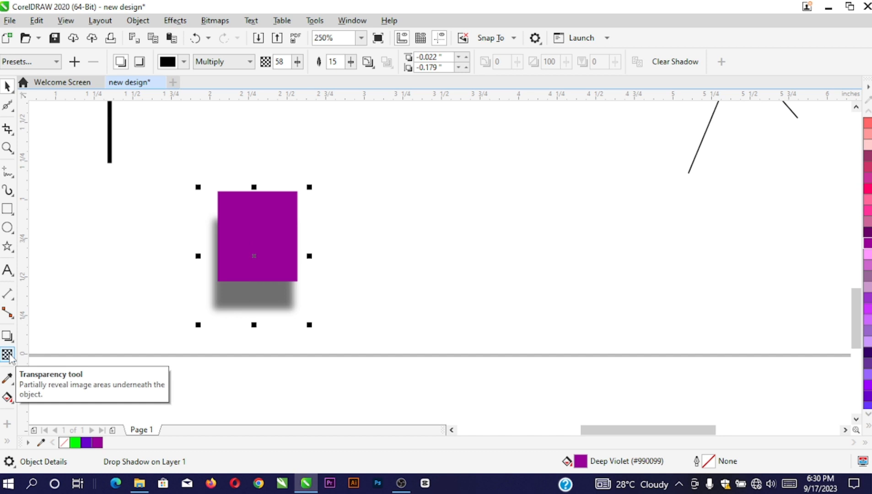
Draw a second rectangle right of the violet one, filled Deep River with no outline
click(8, 208)
drag(409, 206, 464, 275)
click(94, 442)
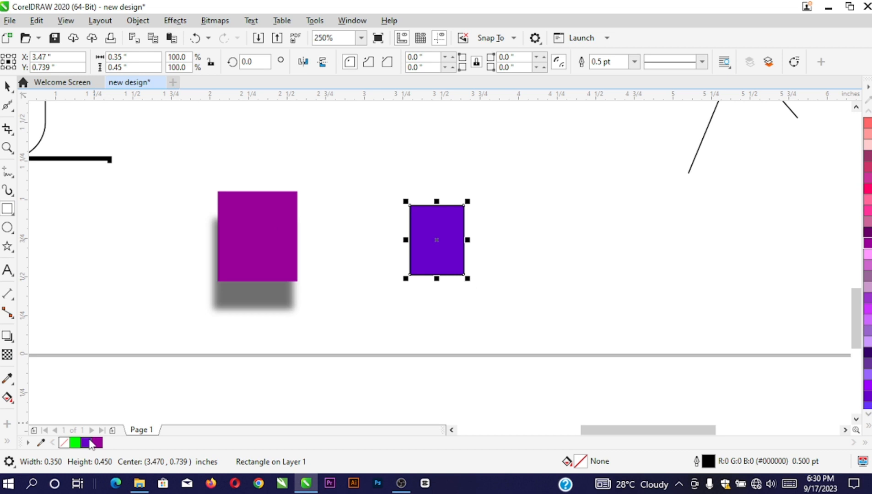
right_click(64, 443)
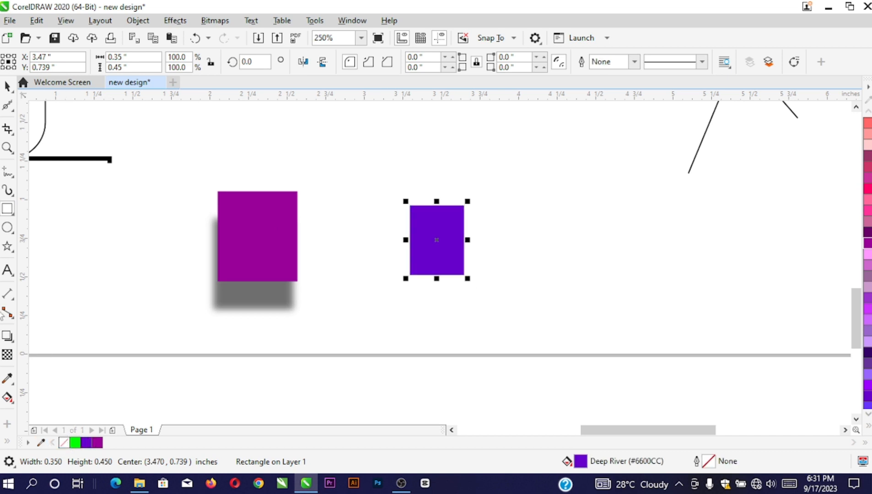
click(7, 354)
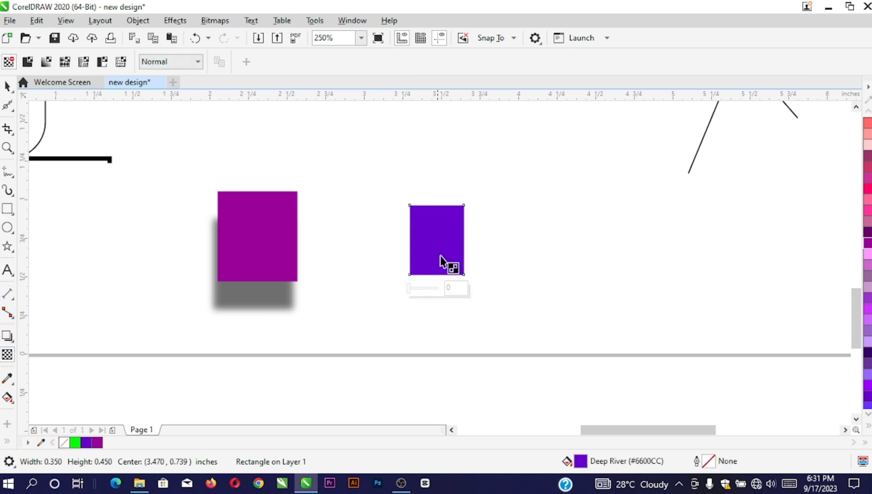
scroll(442, 261, up, 2)
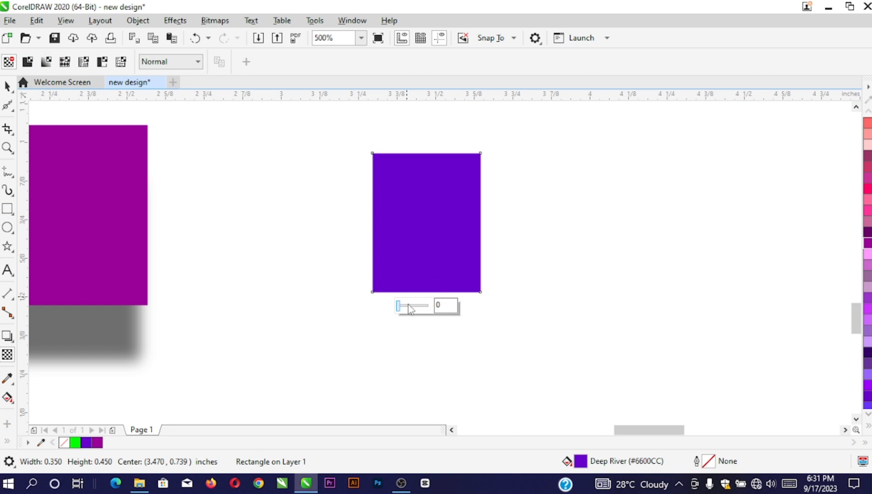
Set the small purple rectangle to 83 transparency and move it onto the magenta rectangle's corner
drag(408, 305, 419, 306)
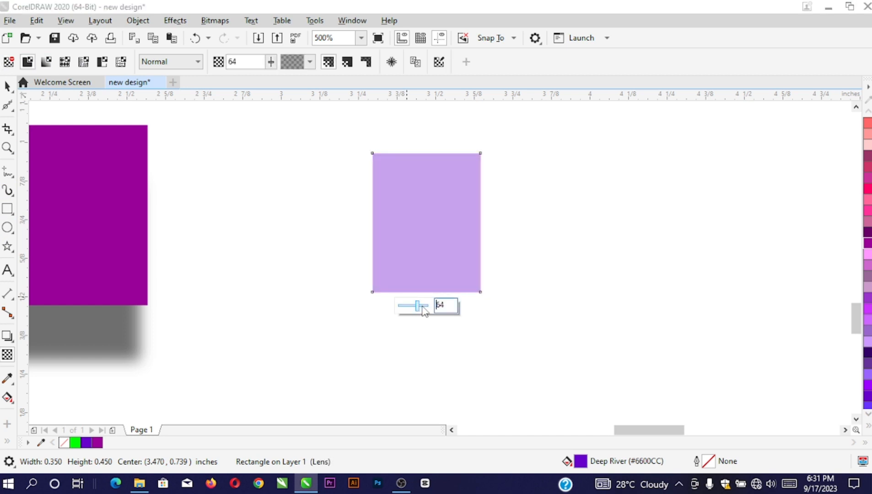
drag(421, 310, 425, 306)
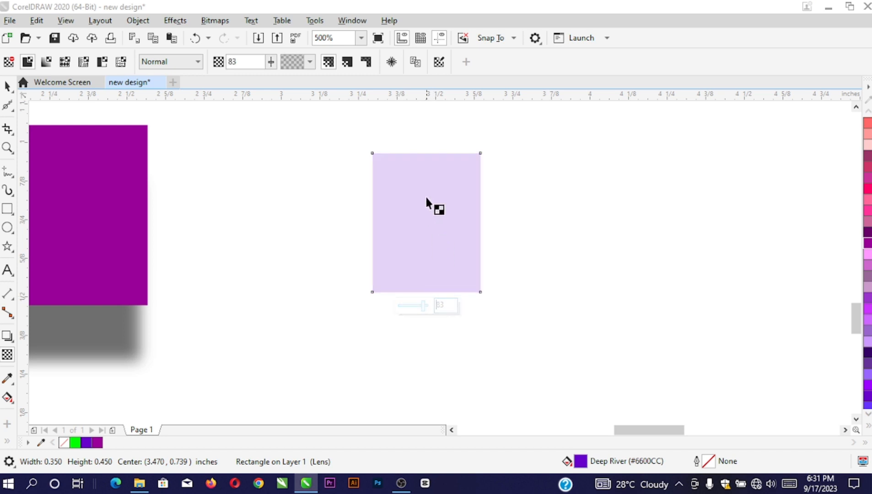
key(space)
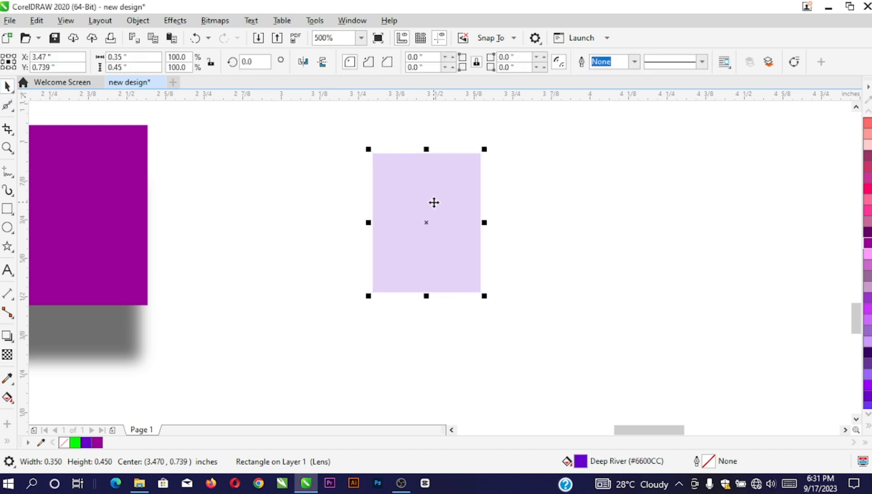
drag(434, 203, 140, 296)
scroll(321, 259, down, 2)
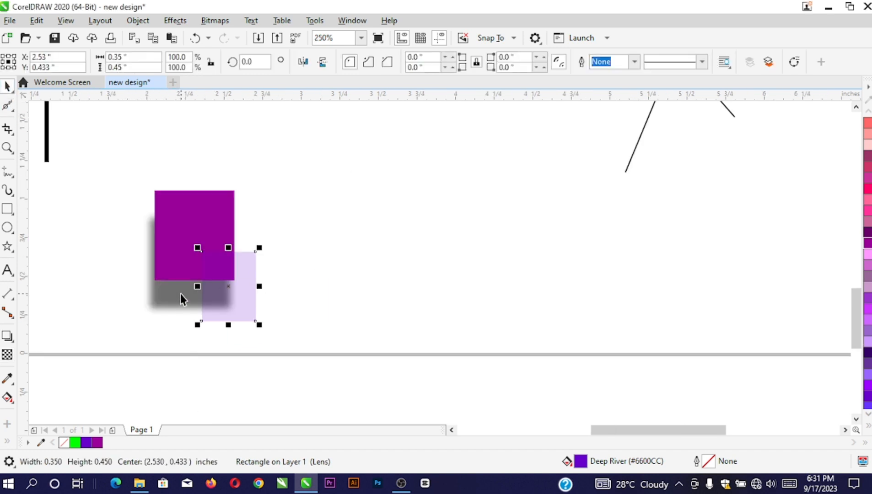
Fill the large magenta rectangle green and move the lavender rectangle to its right
scroll(181, 295, up, 2)
click(243, 164)
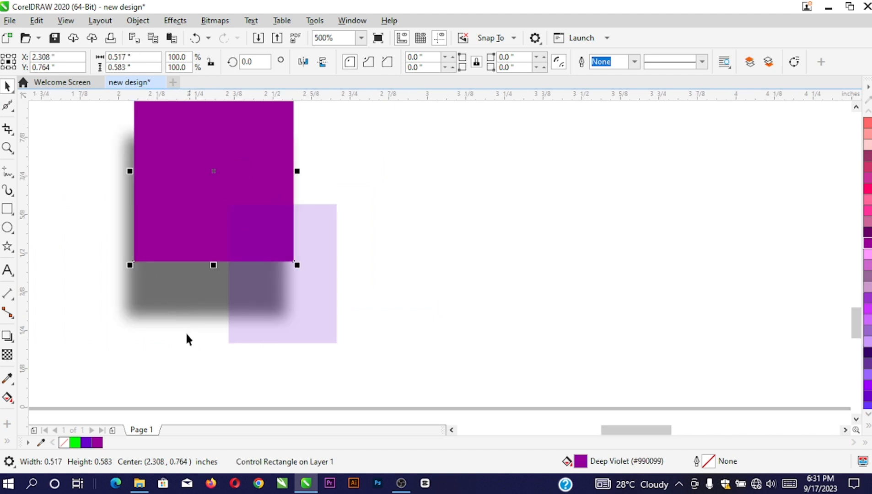
click(77, 443)
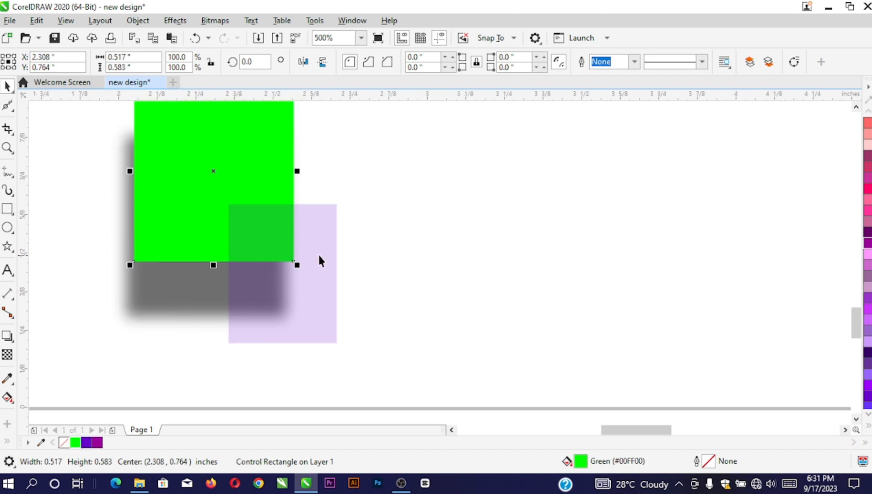
click(314, 275)
drag(314, 274, 412, 239)
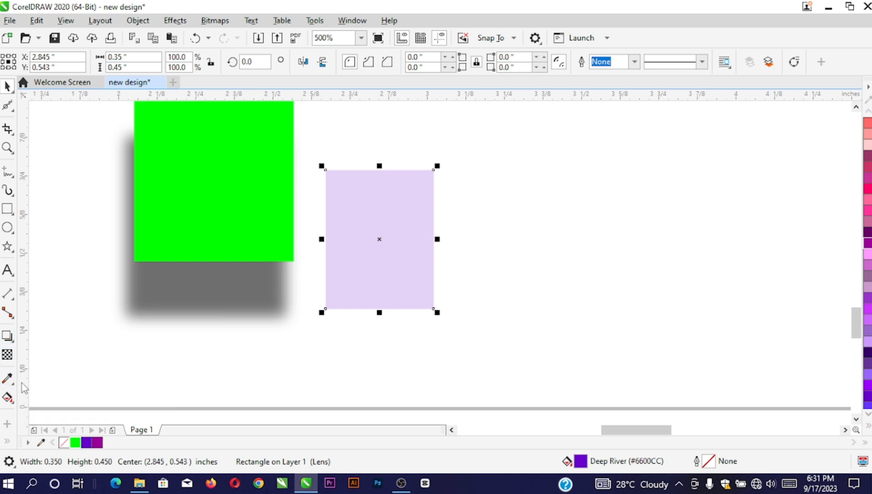
Draw two outlined rectangles further right, the second measuring 0.363 by 0.583 inches
click(8, 379)
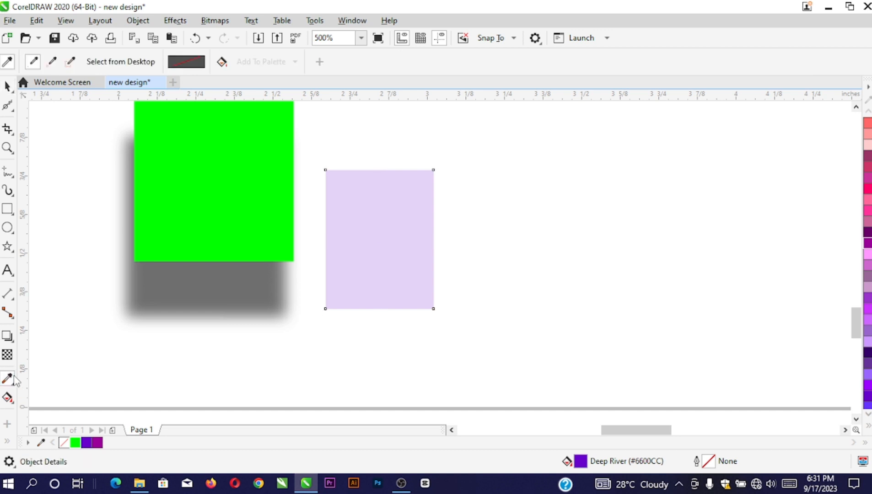
click(8, 209)
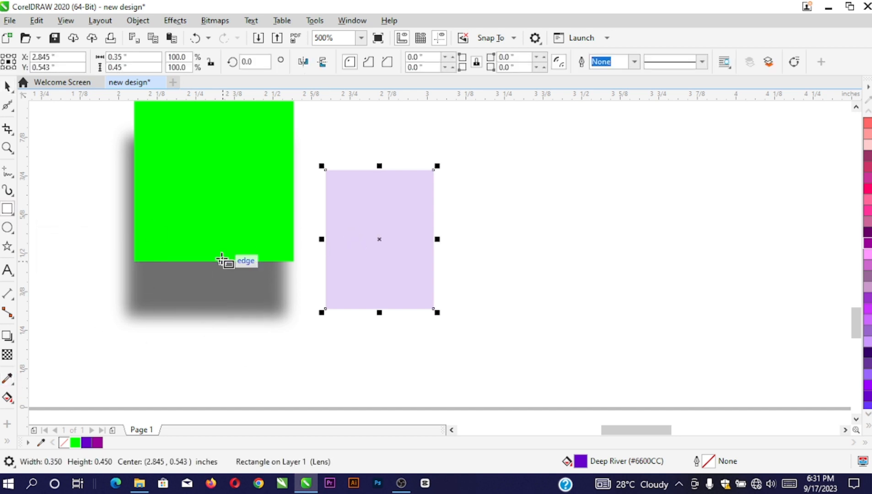
scroll(223, 260, down, 1)
drag(389, 203, 451, 291)
drag(483, 204, 540, 294)
Fill the left new rectangle green and the right one purple from the palette
key(space)
scroll(536, 274, up, 1)
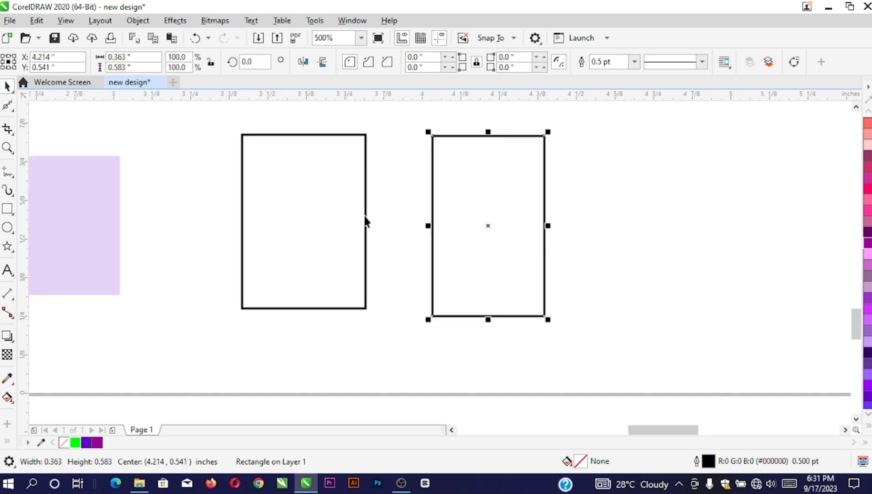
click(365, 220)
click(76, 442)
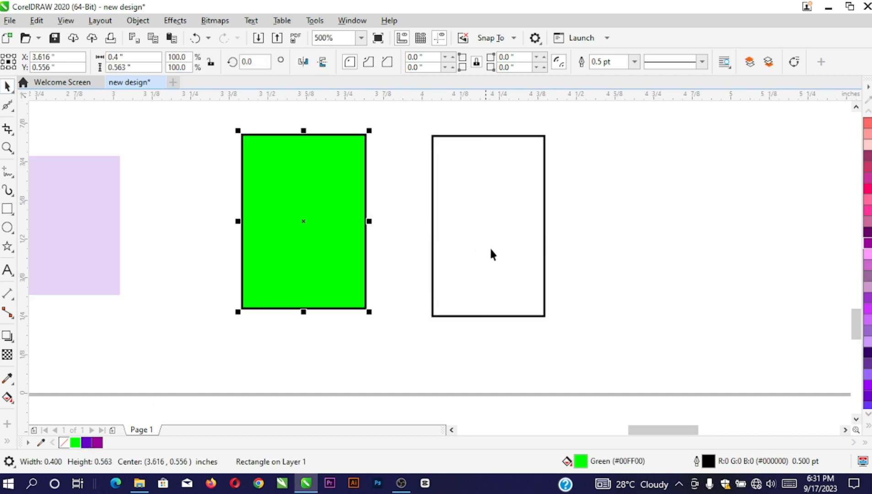
click(492, 240)
click(86, 443)
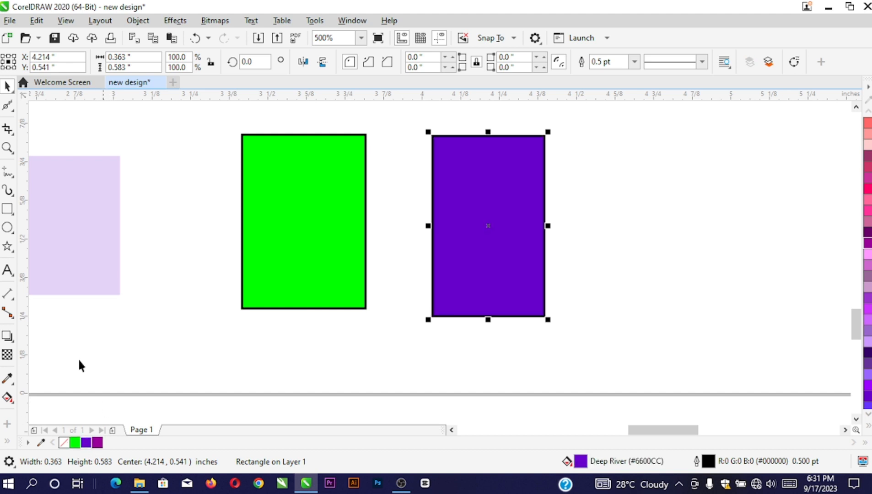
Copy the left rectangle's green onto the right rectangle with the Color Eyedropper
click(7, 379)
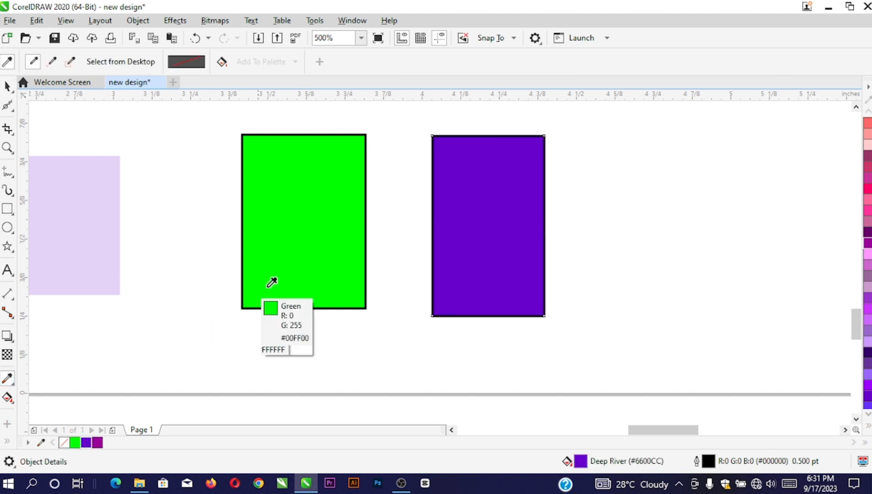
click(306, 233)
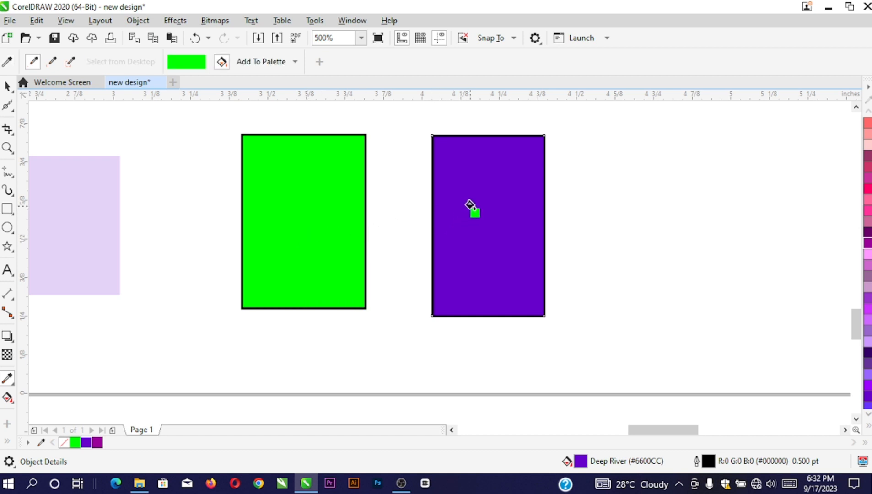
click(476, 192)
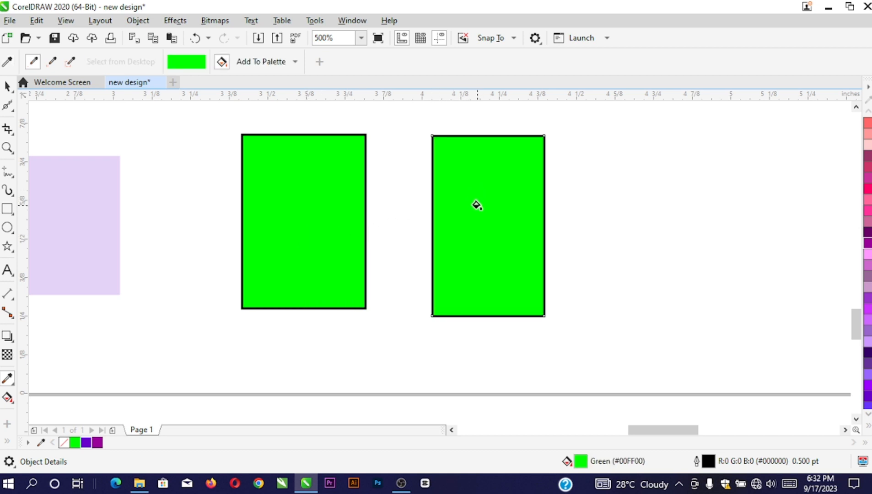
click(8, 86)
click(502, 186)
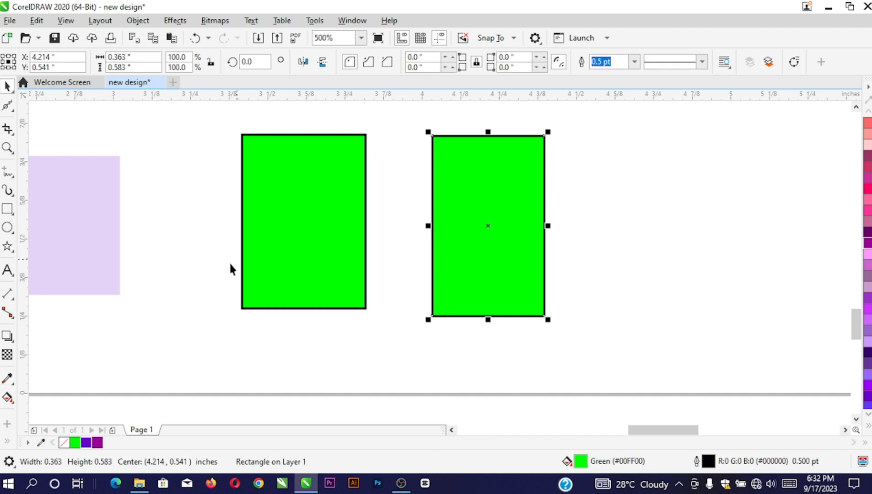
Copy the blue waterfall image file in File Explorer to paste into the drawing
scroll(239, 268, down, 2)
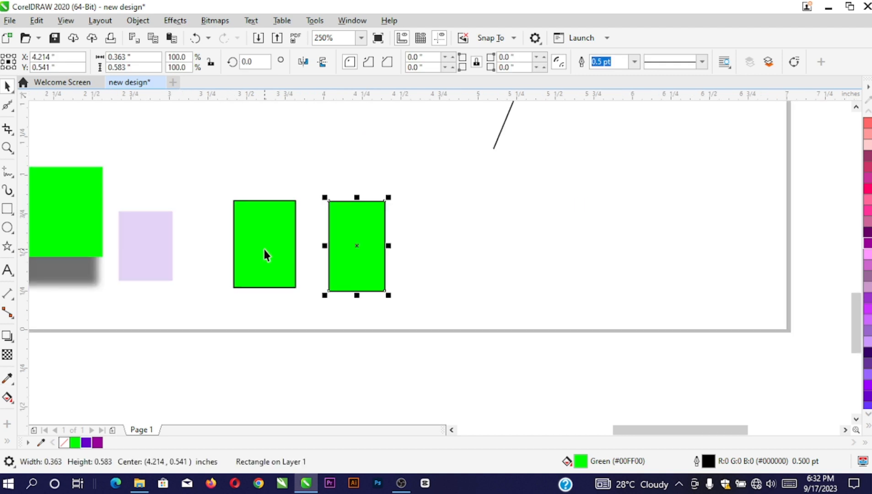
click(139, 483)
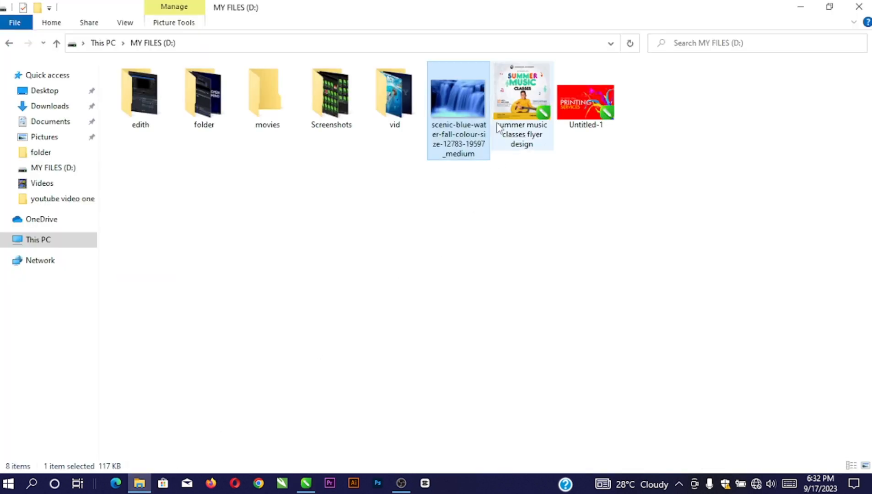
right_click(458, 89)
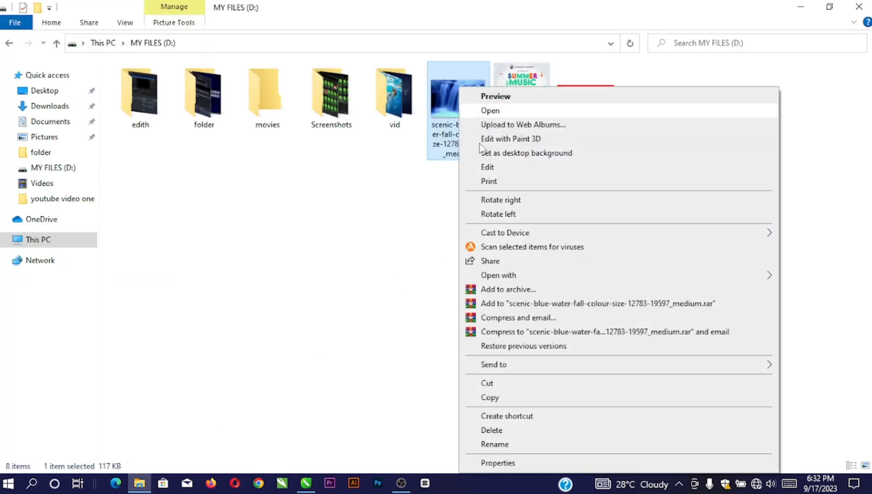
click(491, 397)
click(305, 484)
right_click(451, 137)
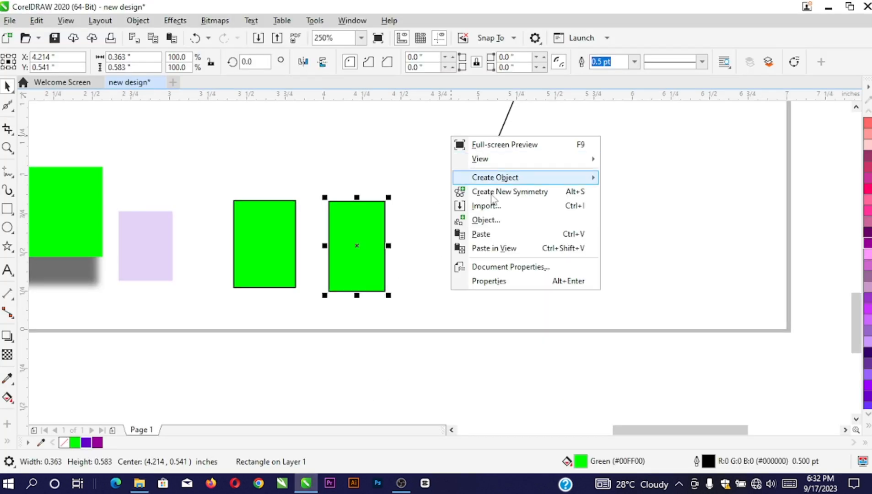
Paste the waterfall photo, scale it to 53.7%, and place it beside the green rectangles
click(481, 234)
key(F3)
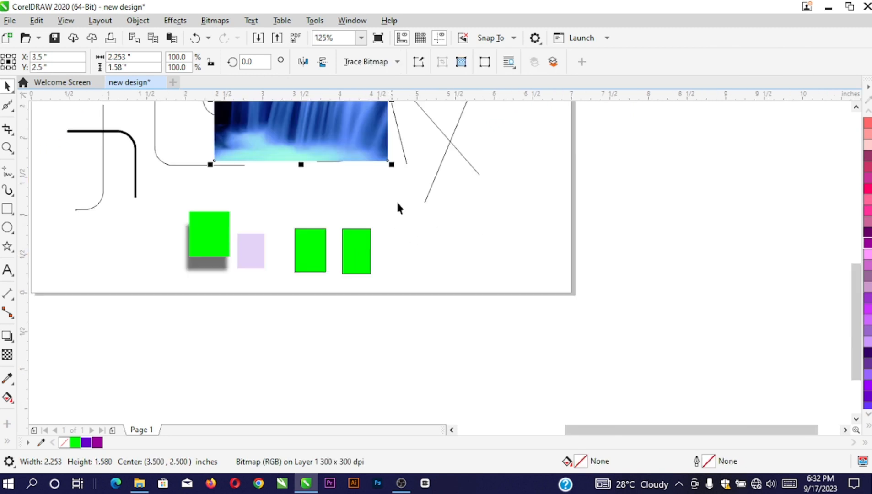
drag(316, 136, 532, 273)
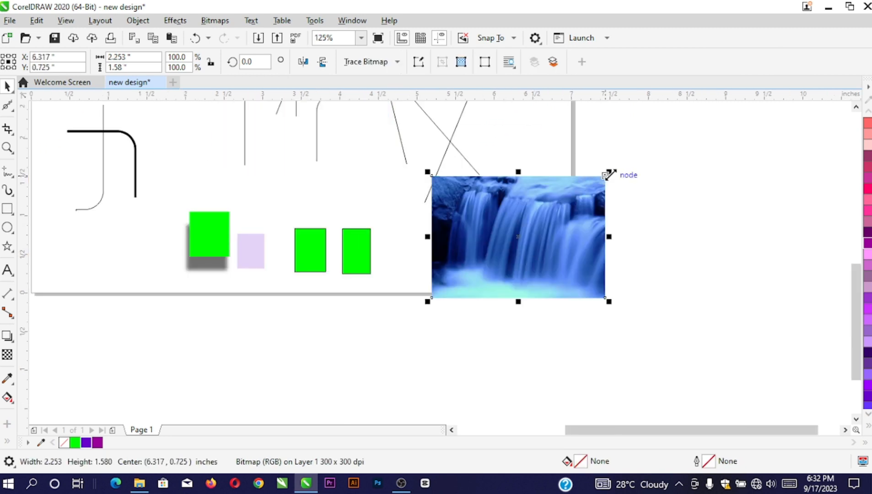
drag(609, 175, 527, 233)
drag(445, 266, 455, 239)
scroll(385, 242, up, 2)
scroll(395, 237, up, 2)
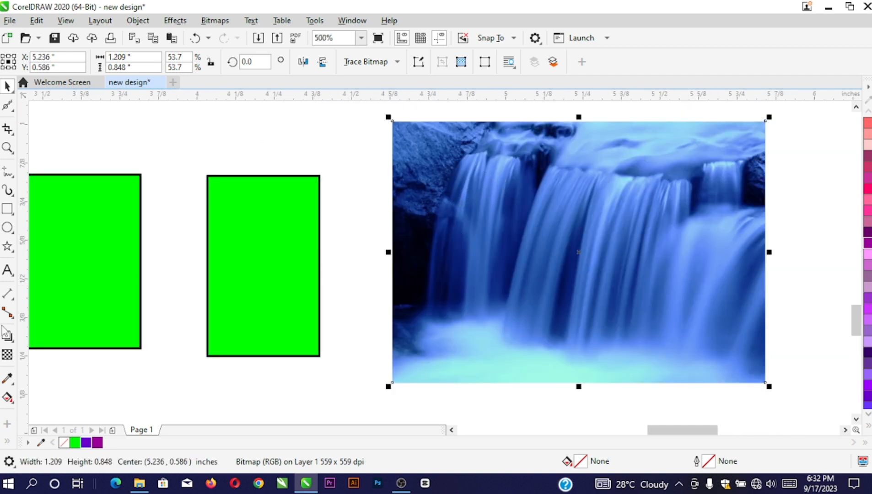
Fill the right rectangle with light blue sampled from the waterfall photo
click(7, 379)
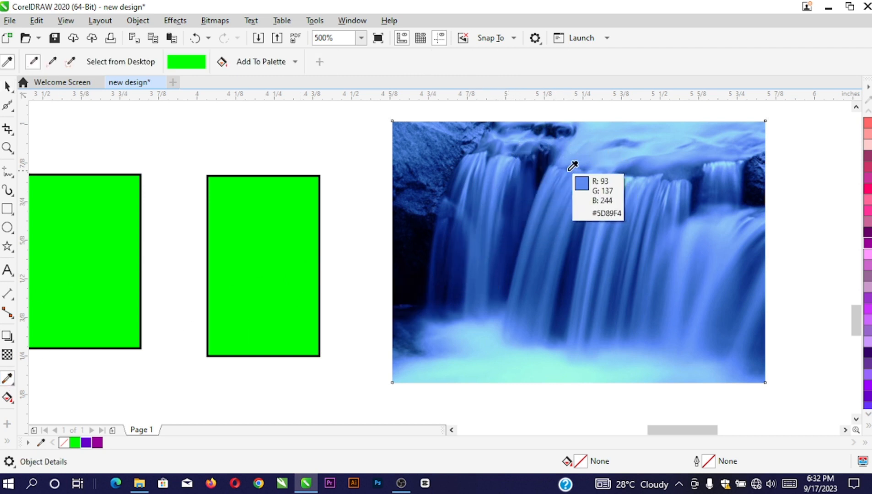
click(601, 148)
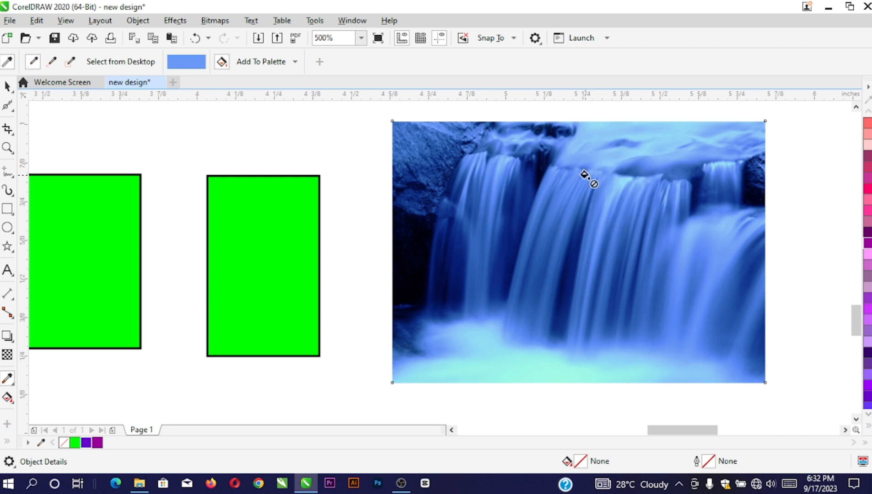
click(245, 246)
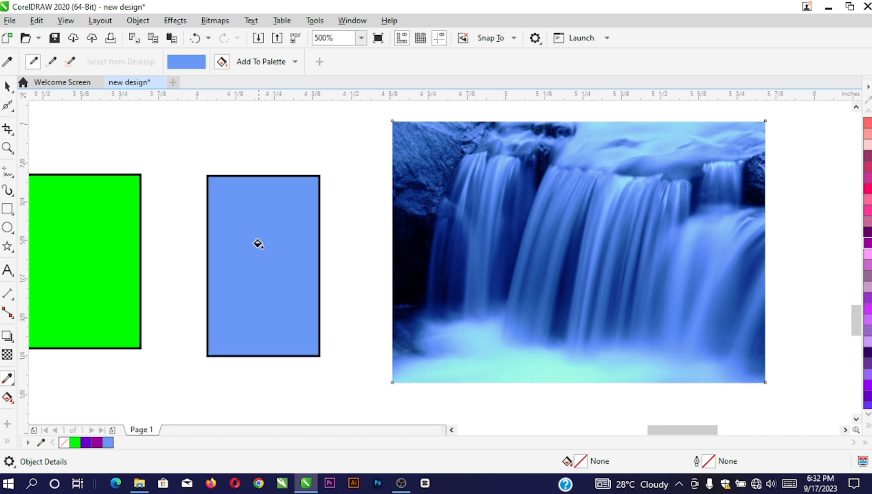
click(8, 86)
click(538, 183)
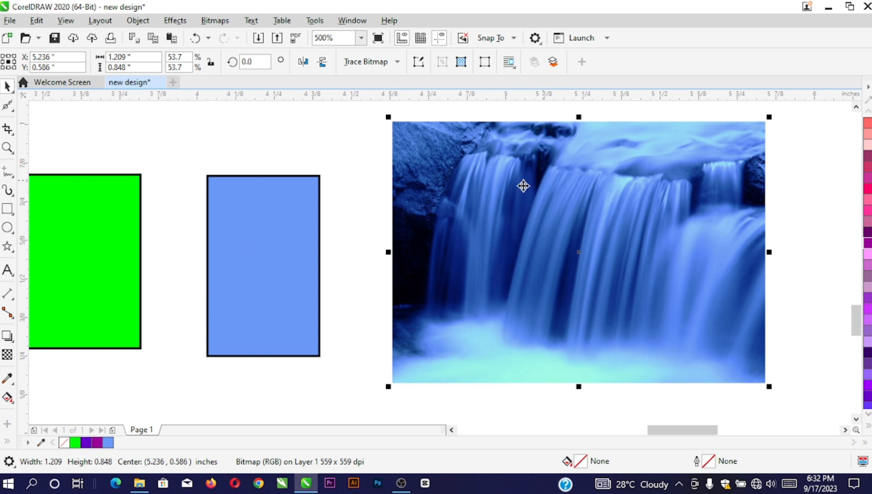
Attempt a fountain fill on the green rectangle, dismiss the error, and reselect it
click(10, 398)
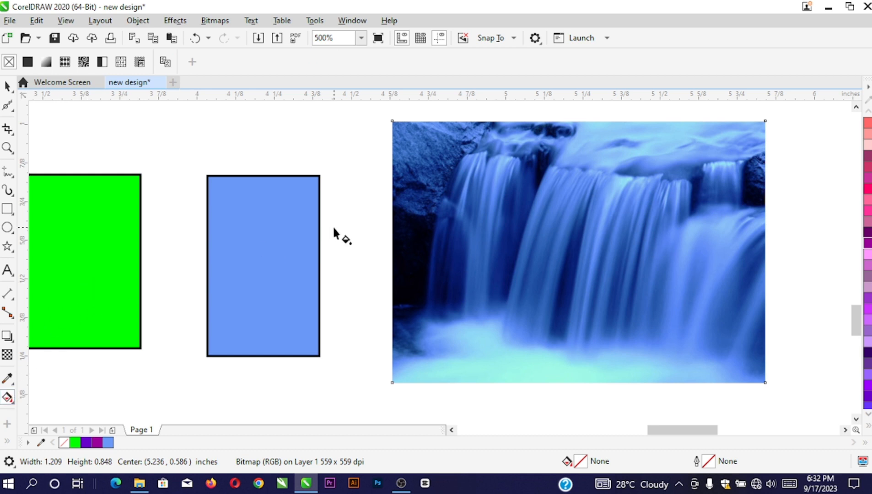
scroll(215, 247, down, 3)
scroll(214, 270, up, 3)
drag(207, 306, 296, 171)
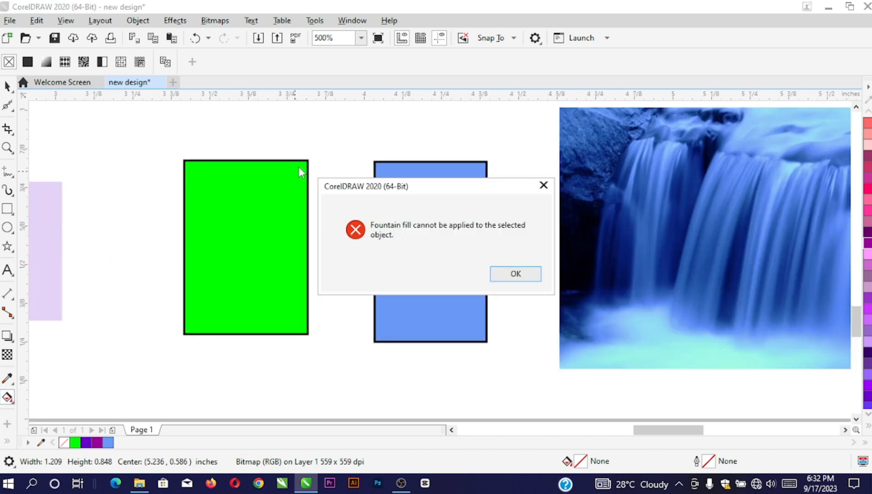
click(543, 185)
click(9, 86)
click(237, 211)
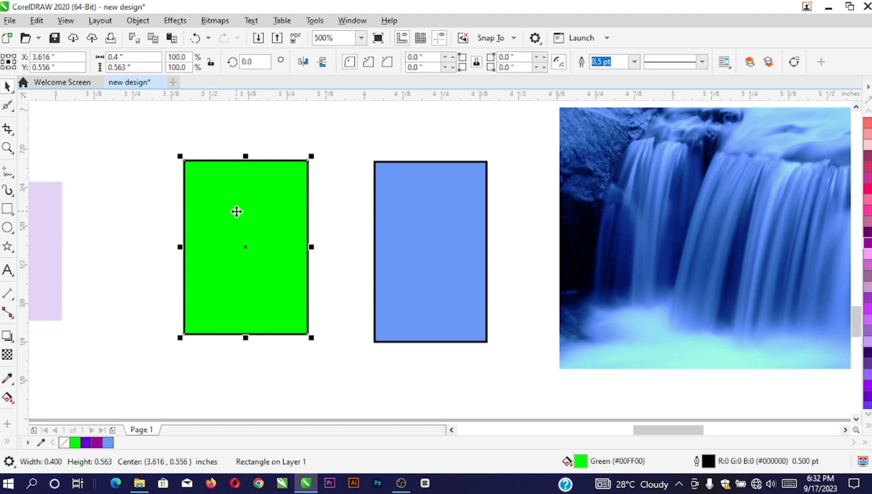
Give the green rectangle a fountain fill ending in purple with an added blue stop
click(13, 403)
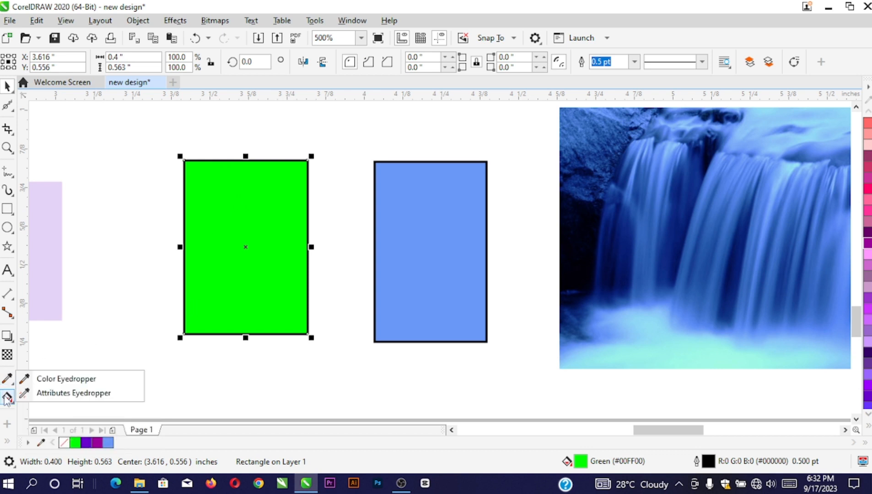
drag(201, 318, 291, 160)
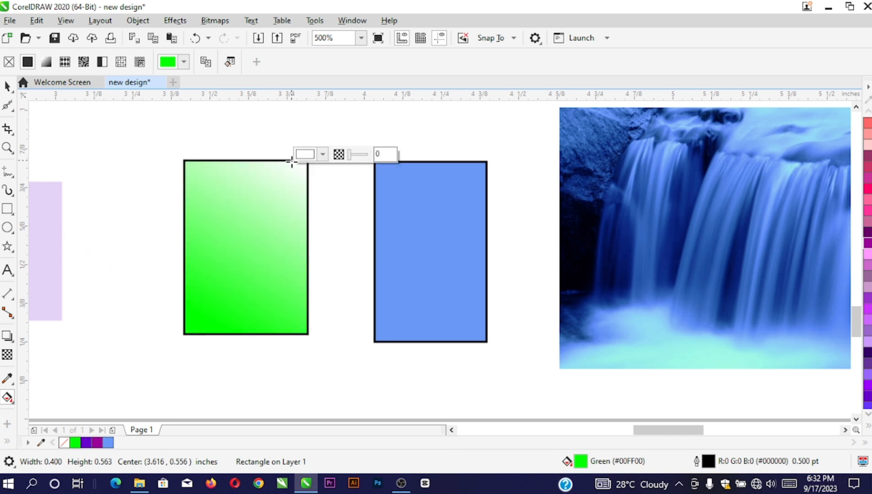
click(97, 443)
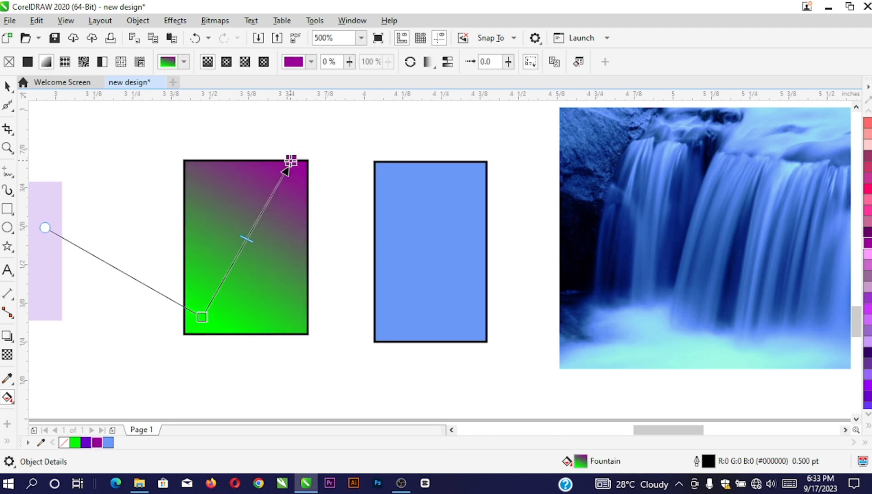
drag(291, 161, 284, 183)
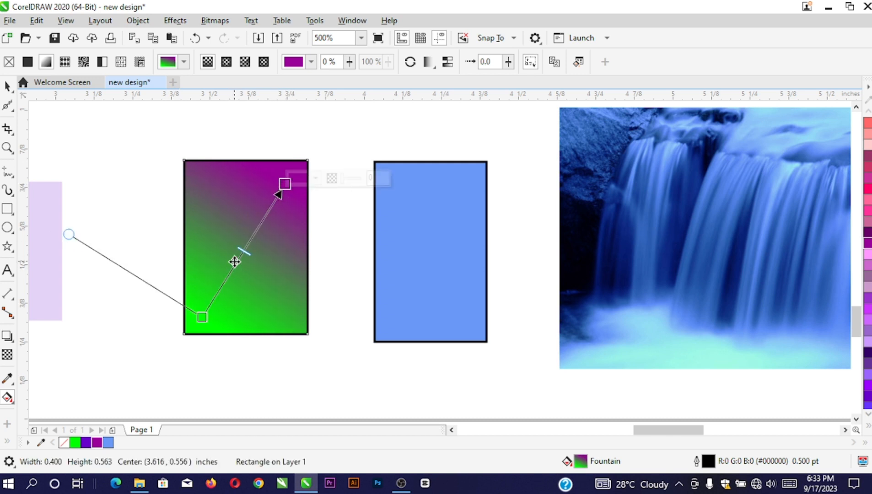
scroll(235, 262, up, 2)
double_click(244, 257)
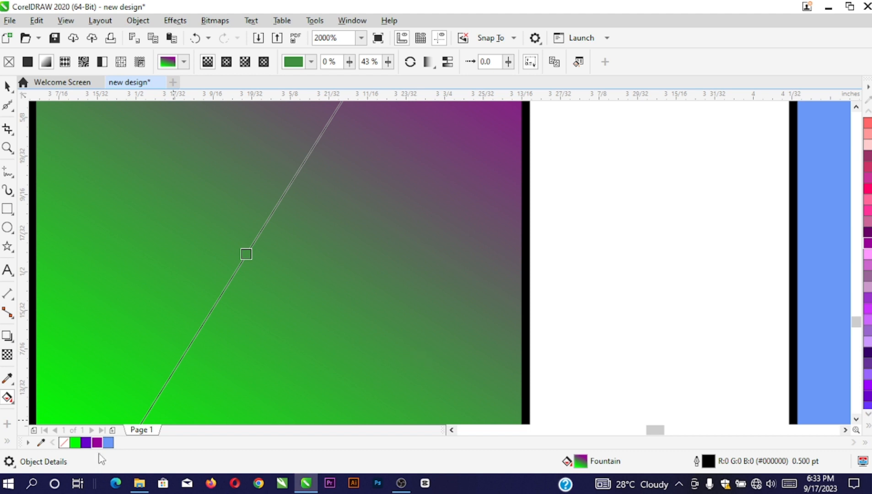
click(108, 442)
scroll(247, 254, down, 2)
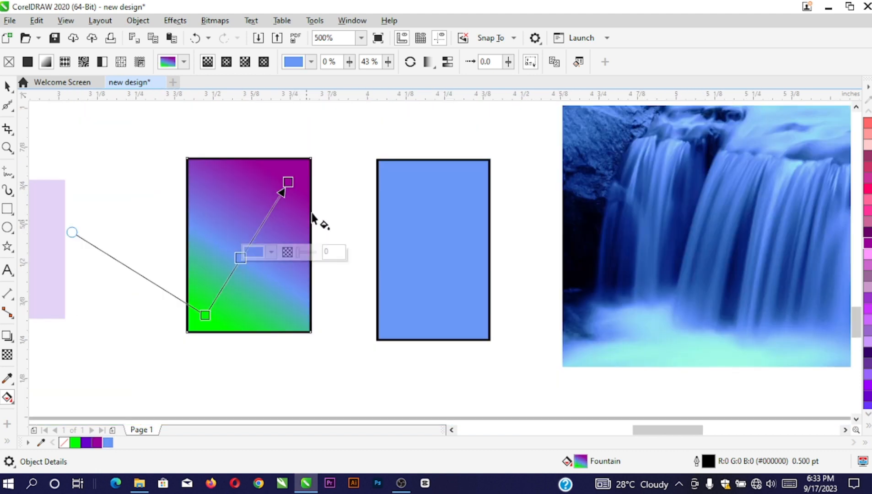
Re-angle the gradient so it runs diagonally from corner to corner
drag(289, 182, 306, 207)
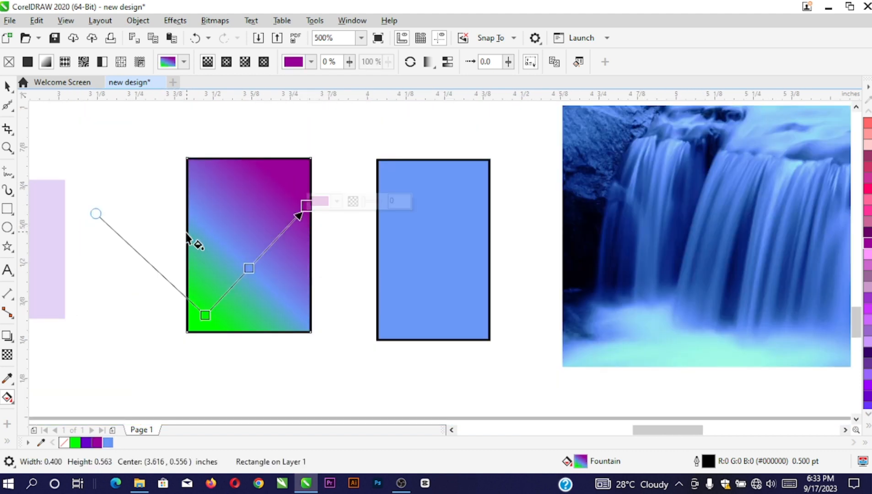
drag(187, 236, 310, 245)
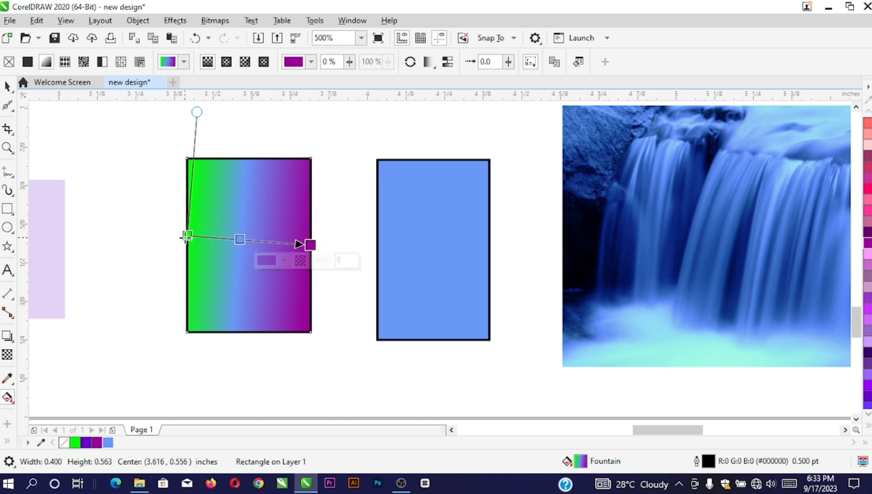
drag(185, 237, 187, 246)
drag(310, 245, 310, 170)
drag(187, 245, 199, 325)
click(6, 88)
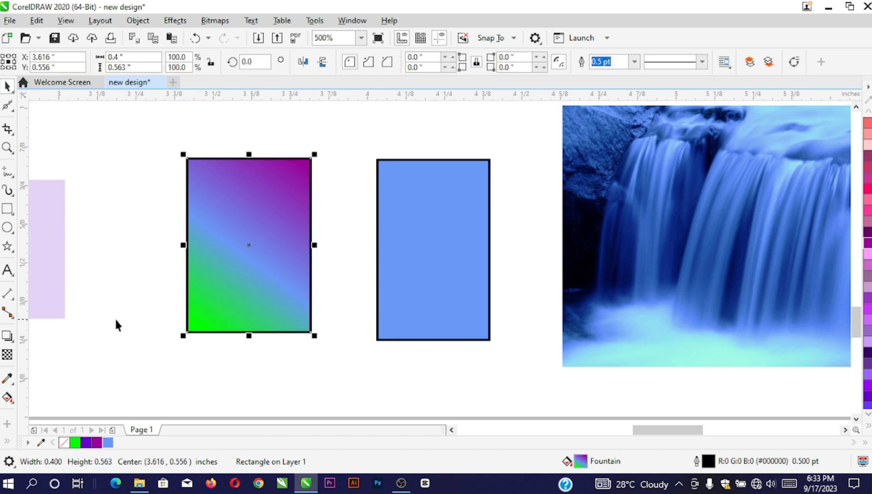
Remove the gradient rectangle's outline and enlarge it to 0.516 by 0.725 inches
right_click(64, 443)
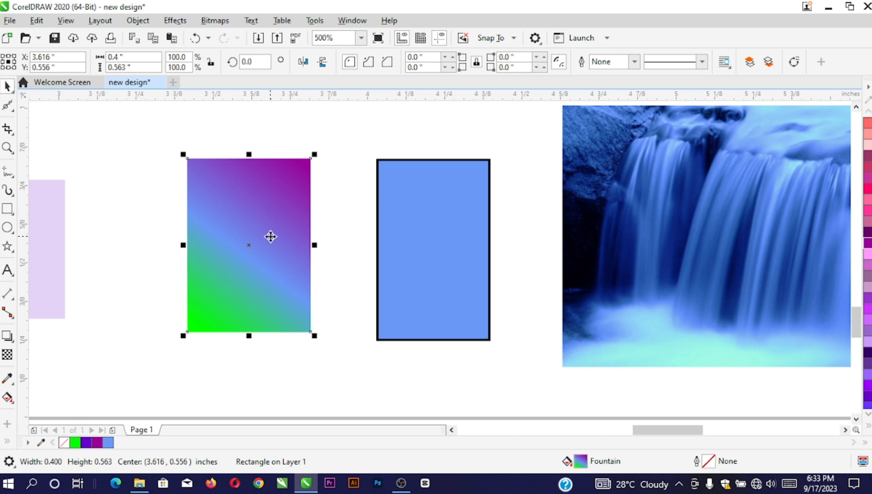
scroll(232, 195, down, 2)
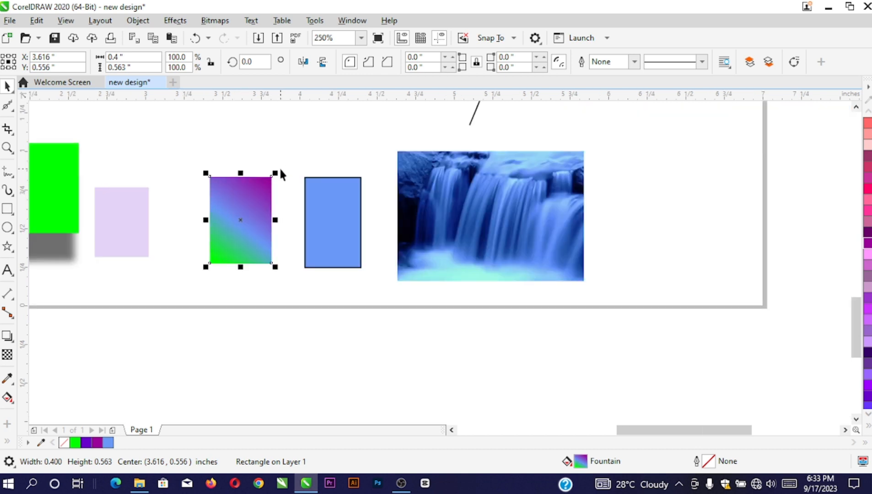
mouse_move(278, 171)
mouse_down()
mouse_move(296, 162)
mouse_move(266, 176)
mouse_up()
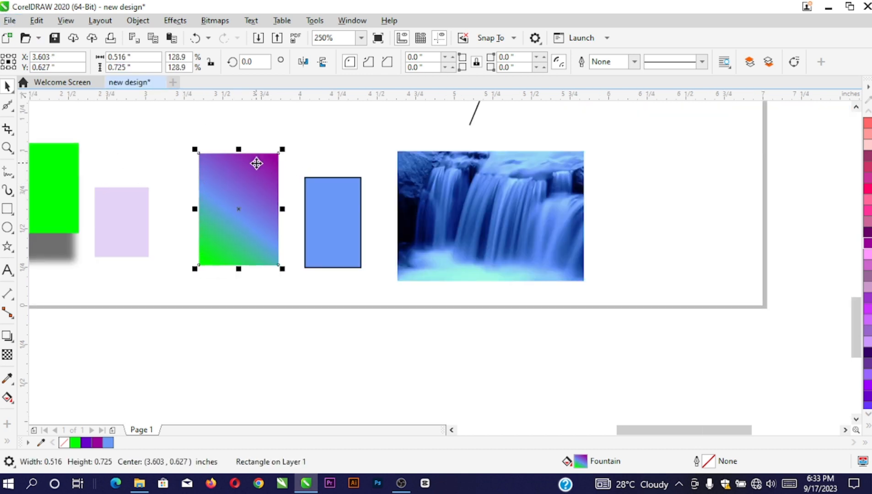
click(10, 23)
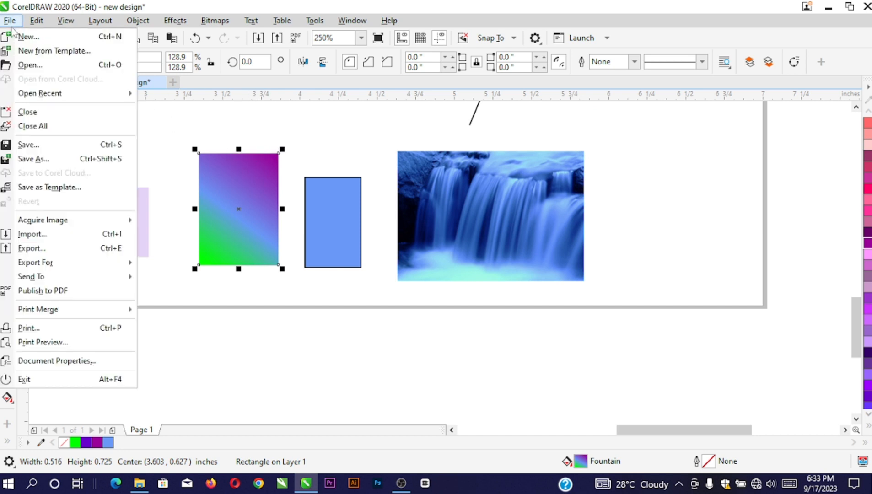
click(32, 146)
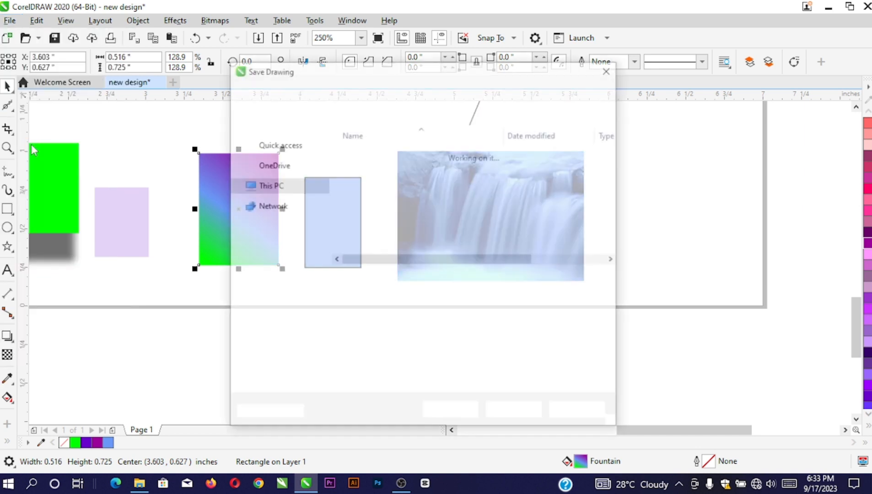
mouse_move(323, 187)
mouse_down()
mouse_move(325, 157)
mouse_move(317, 157)
mouse_up()
click(281, 161)
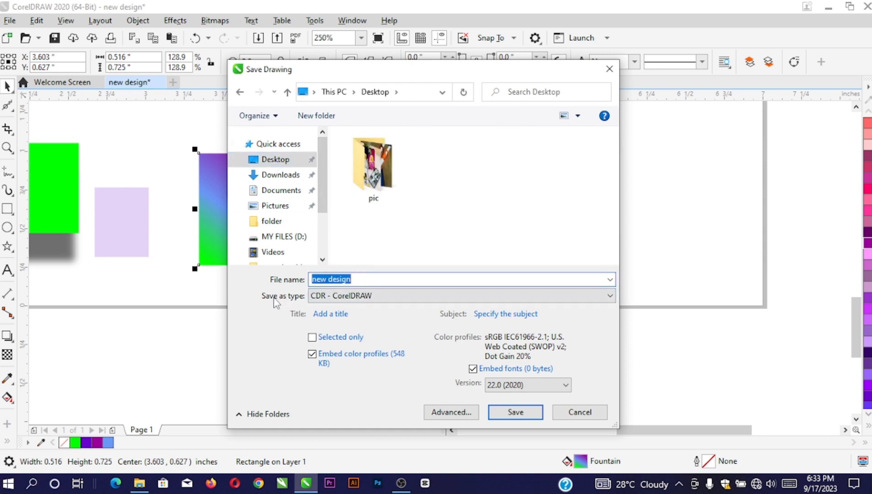
click(322, 298)
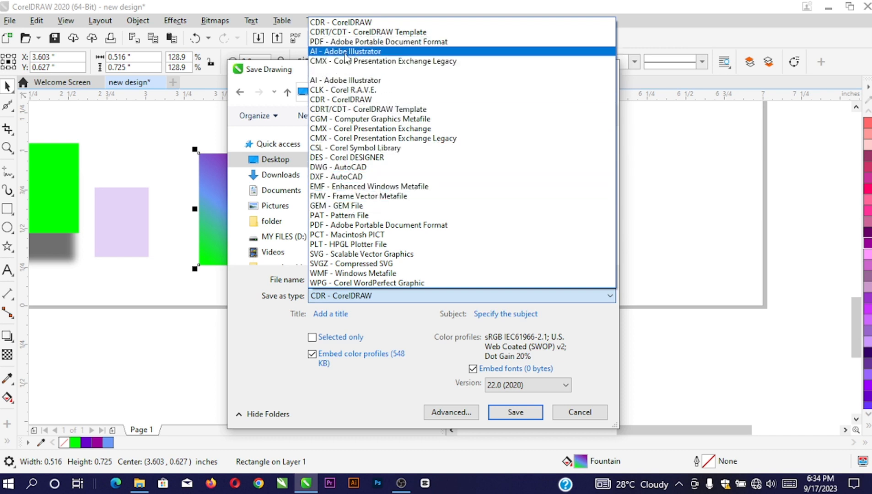
click(356, 296)
click(325, 297)
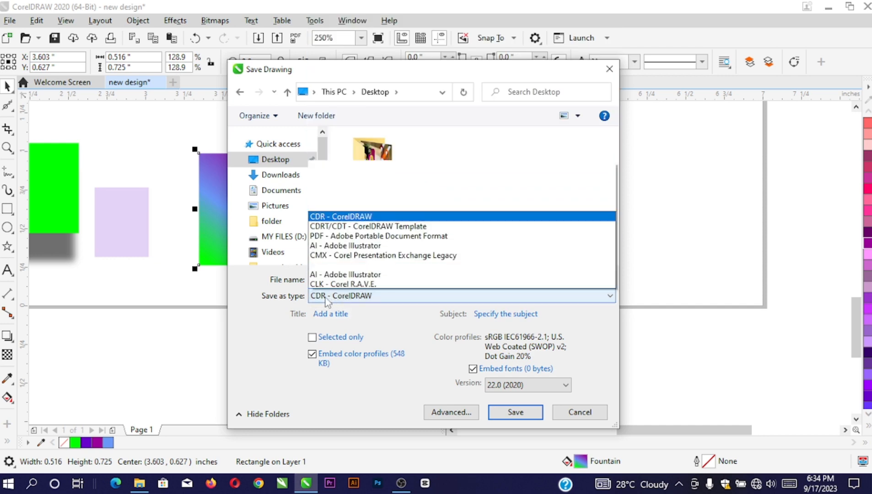
click(386, 328)
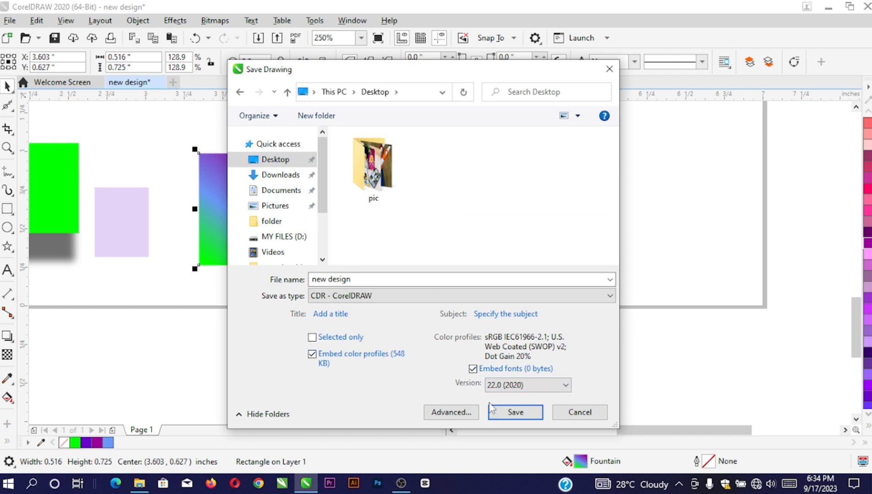
click(582, 413)
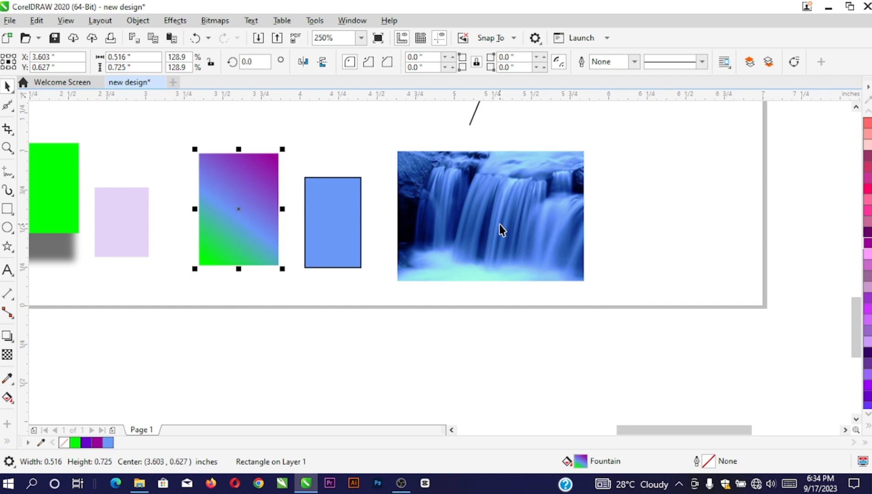
Browse the Edit menu commands and close it without choosing one
scroll(303, 209, down, 2)
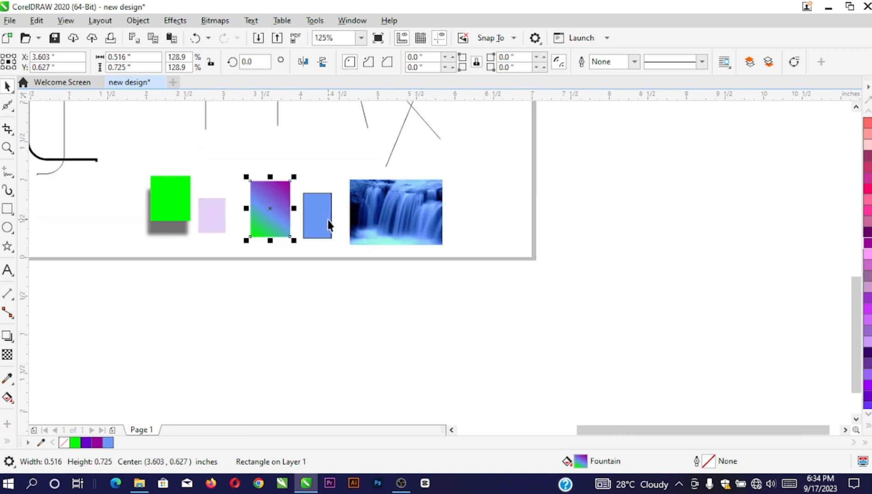
click(36, 20)
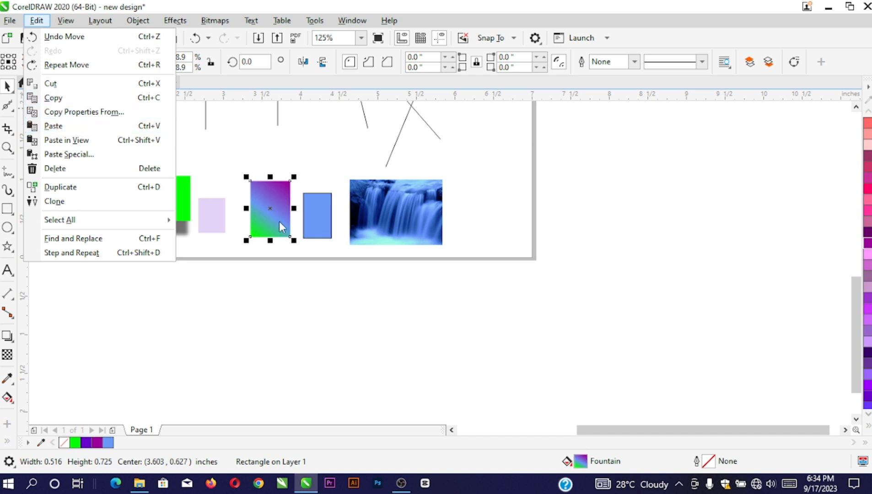
mouse_move(65, 21)
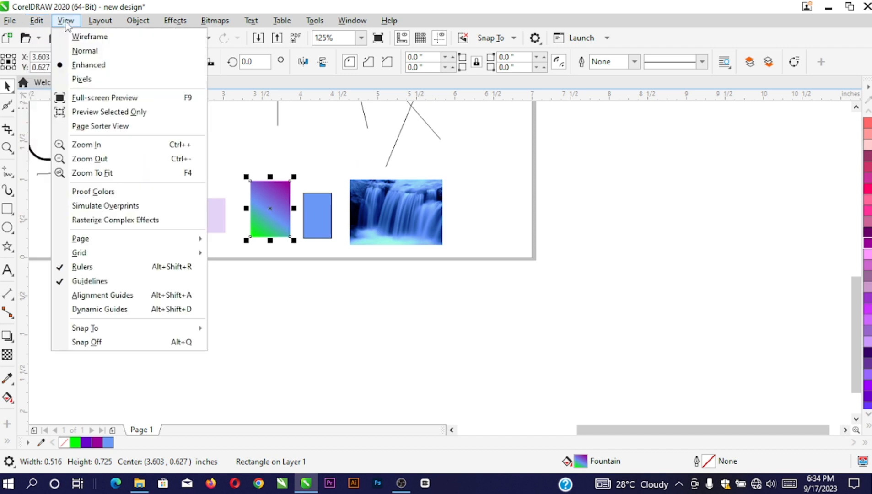
mouse_move(101, 24)
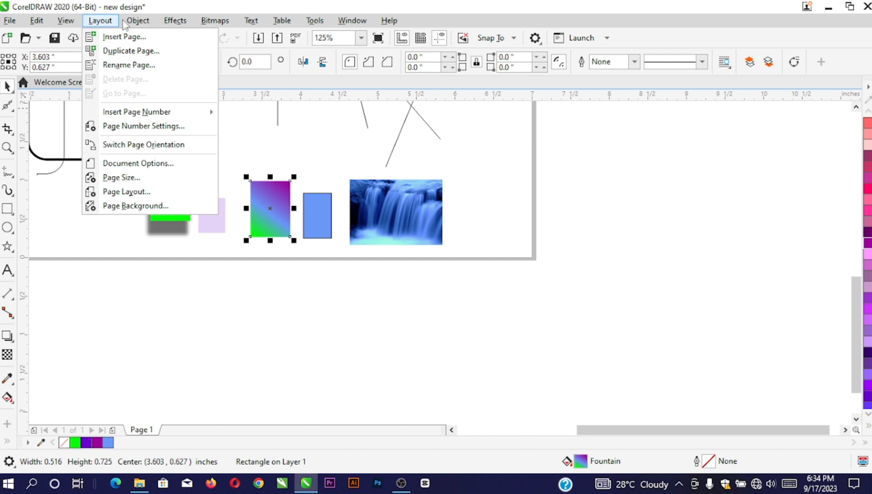
mouse_move(136, 25)
click(280, 192)
scroll(265, 198, up, 2)
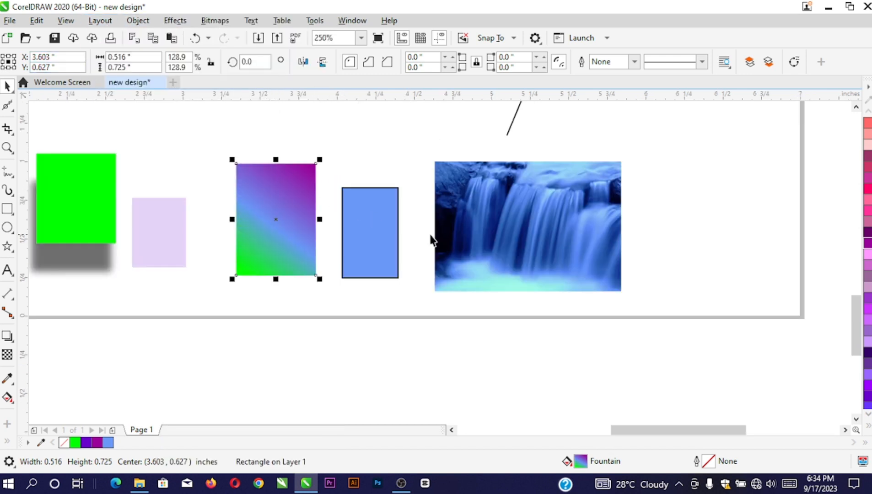
Shift the waterfall photo and blue rectangle right; enlarge the gradient rectangle to 0.533 by 0.750 inches
drag(458, 223, 530, 208)
drag(352, 236, 434, 227)
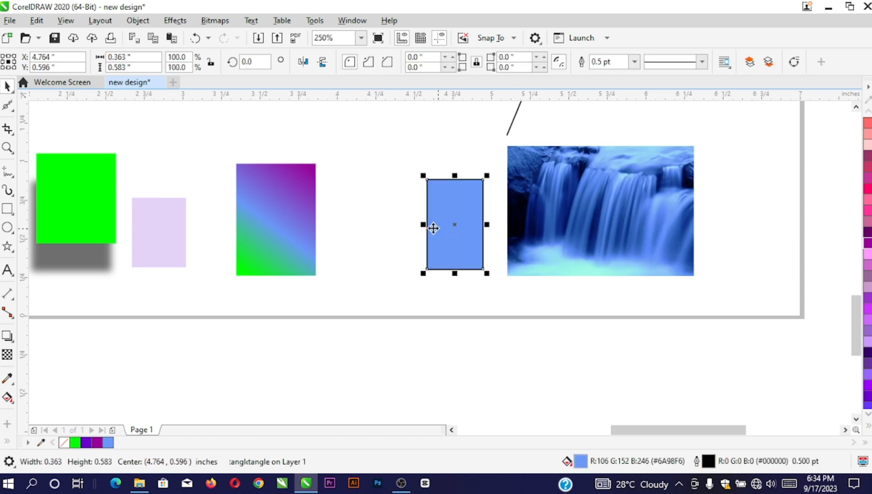
click(288, 197)
drag(288, 197, 298, 179)
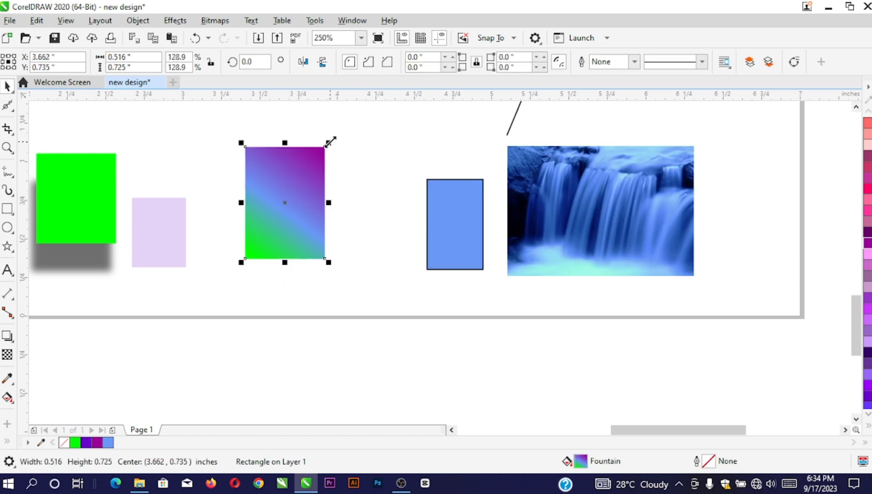
drag(330, 142, 329, 143)
Try a solid purple fill on the gradient rectangle, then undo it
click(593, 206)
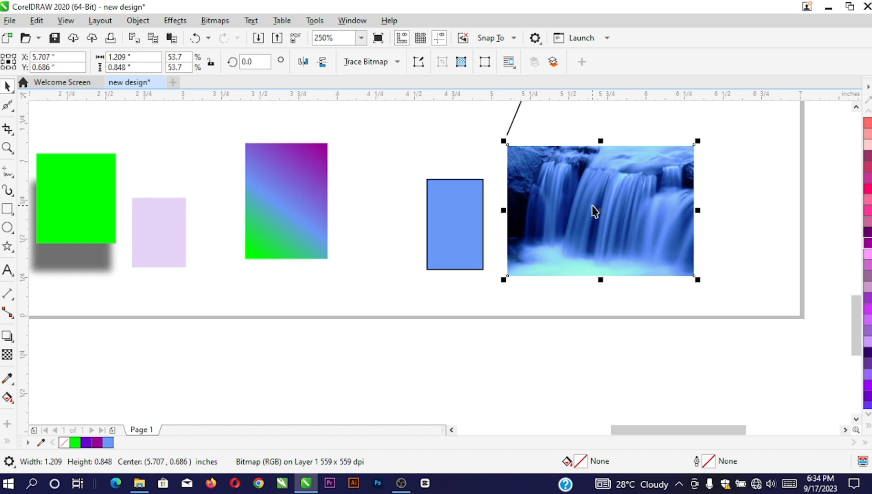
click(293, 234)
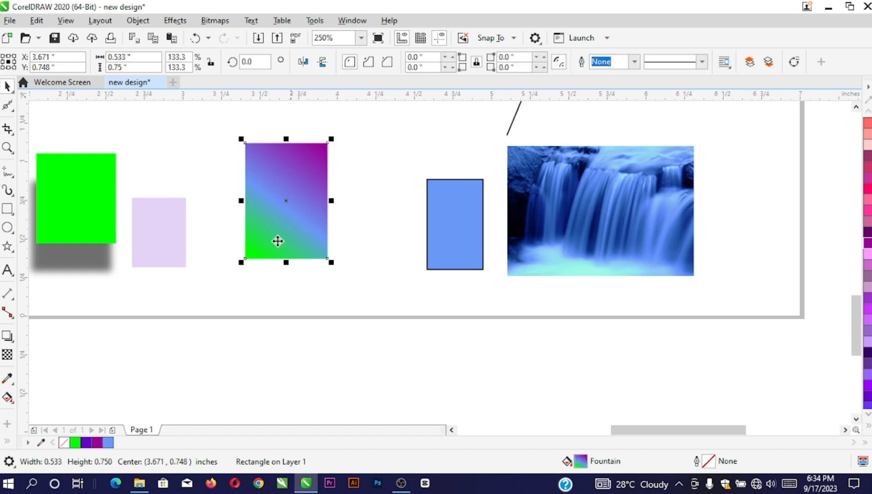
click(91, 443)
key(ctrl+z)
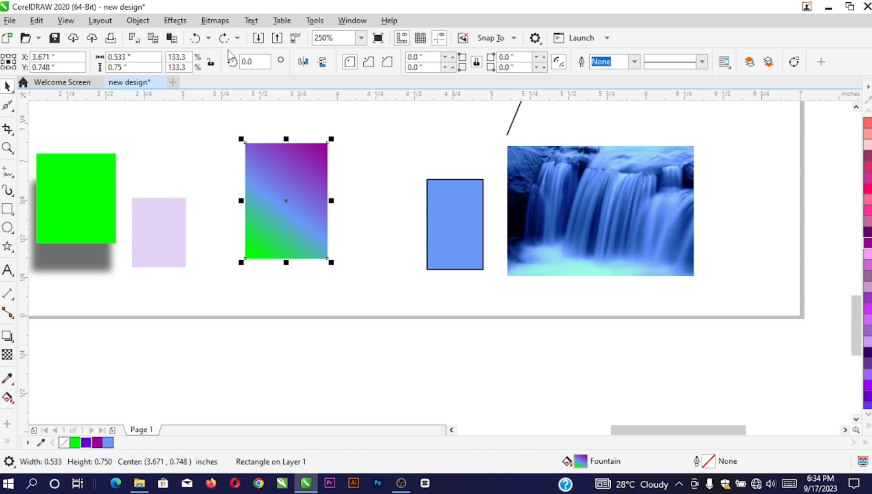
click(215, 21)
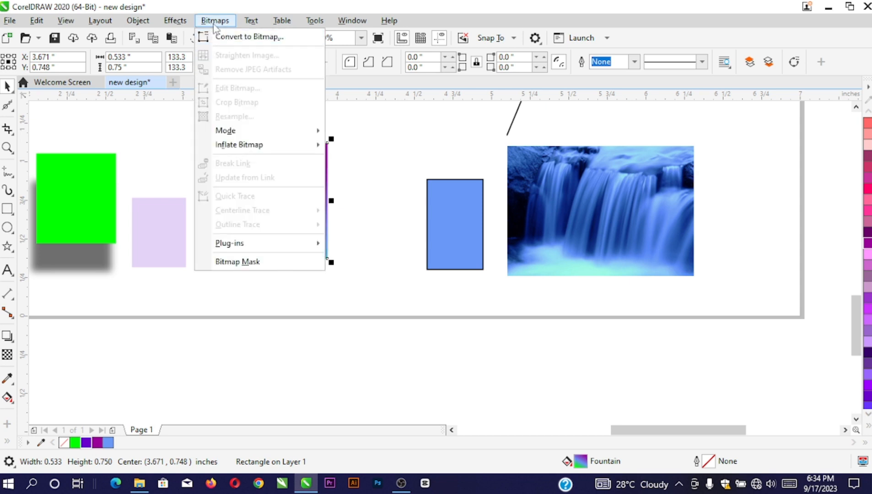
click(250, 37)
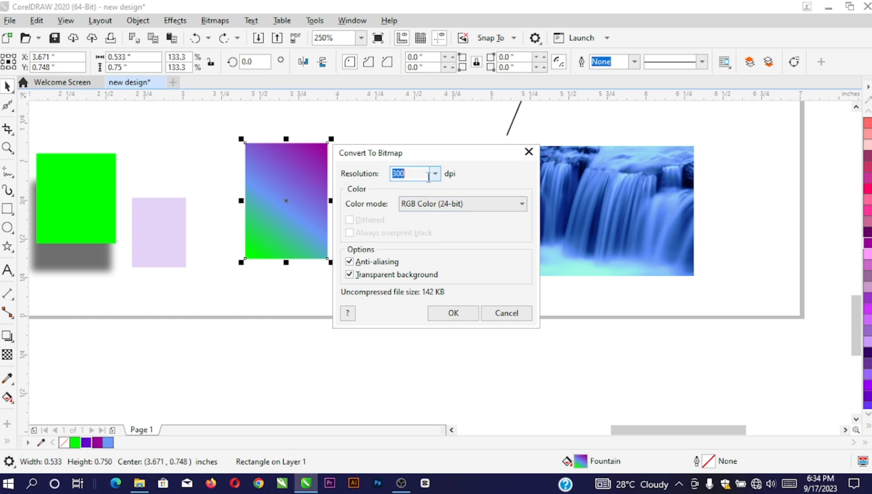
click(451, 313)
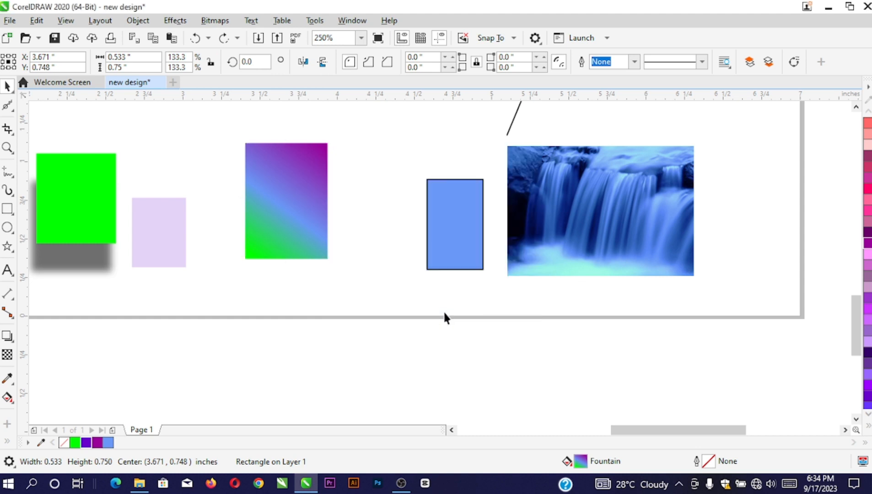
double_click(108, 442)
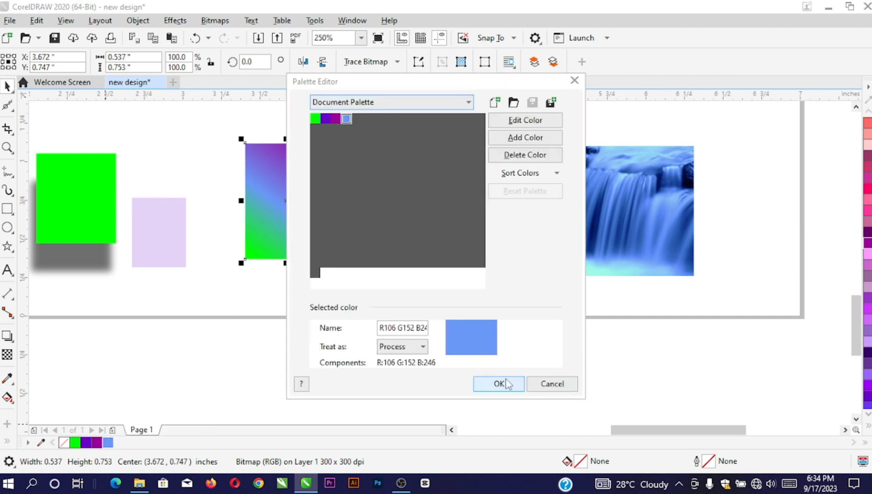
click(552, 385)
scroll(203, 259, down, 4)
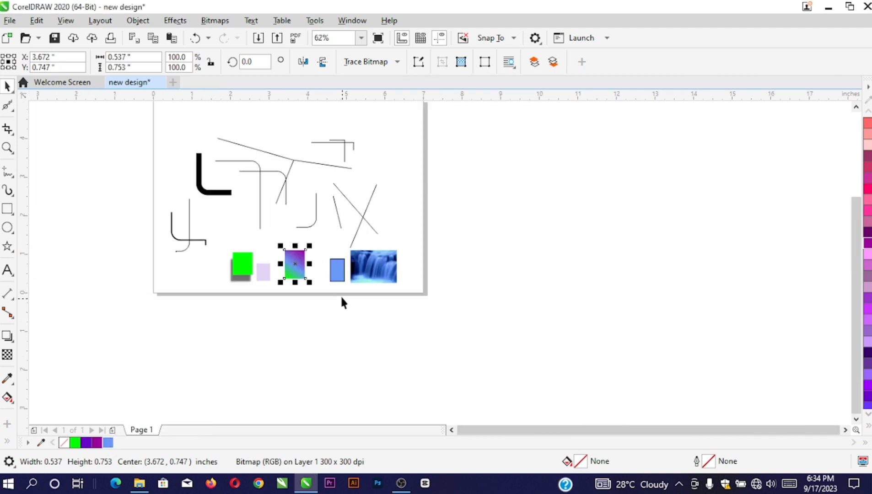
scroll(407, 126, up, 2)
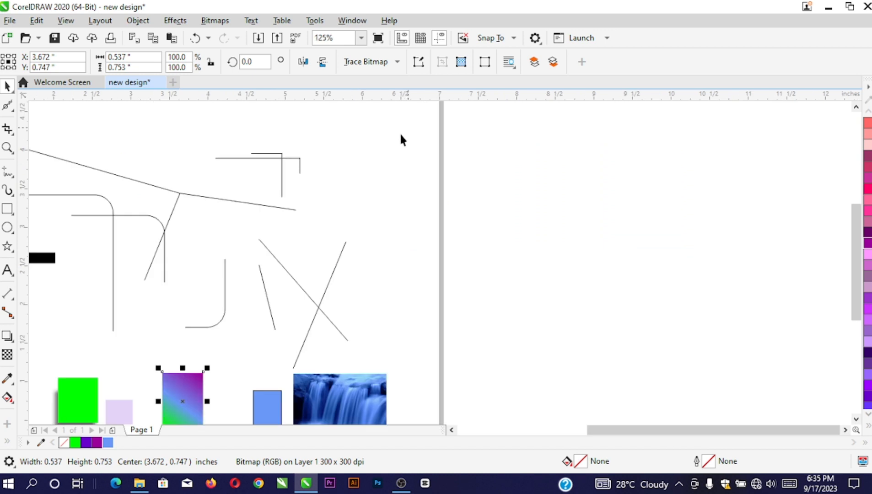
scroll(275, 206, down, 2)
scroll(264, 222, up, 2)
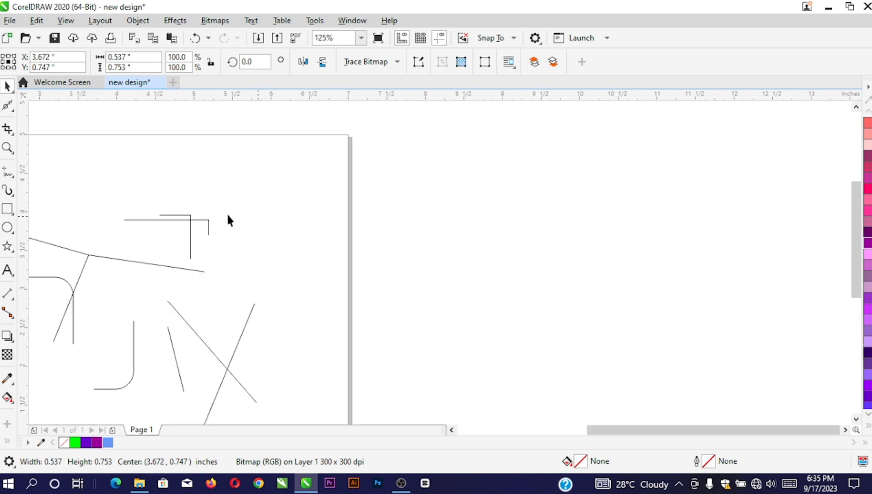
Draw a 1.758 by 2.083 inch rectangle beside the page's right edge near the top
click(9, 211)
mouse_move(287, 174)
mouse_down()
mouse_move(389, 311)
mouse_move(423, 337)
mouse_up()
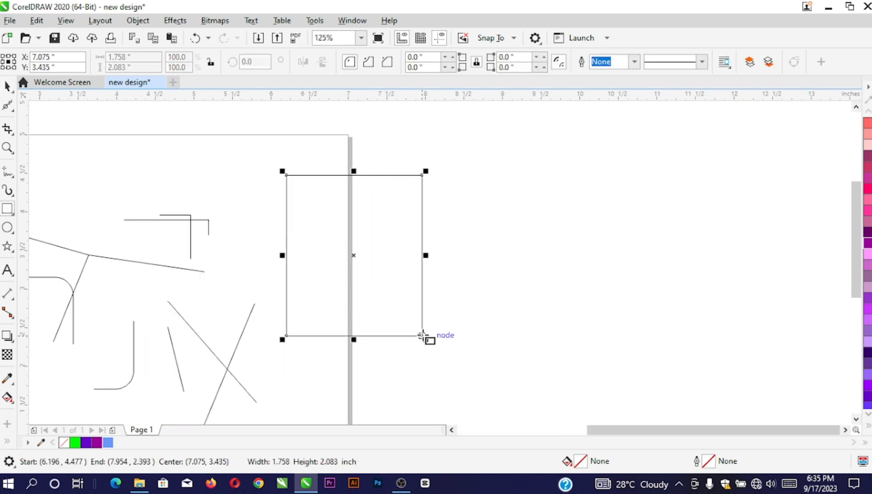
click(7, 86)
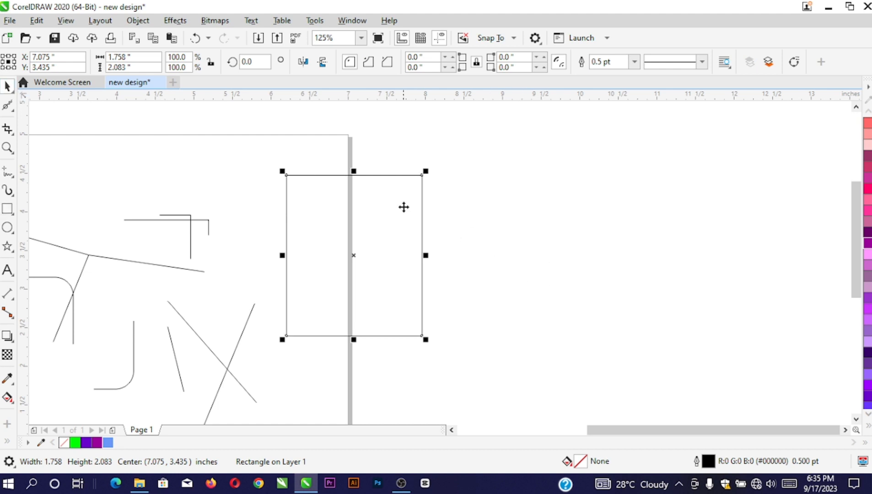
drag(403, 208, 453, 182)
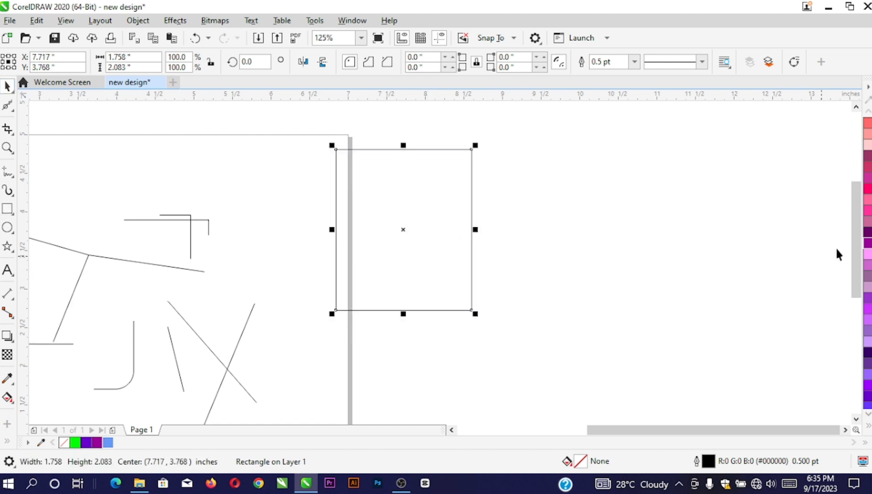
Fill the new rectangle hot pink #FF3399 and nudge it slightly left and down
click(868, 201)
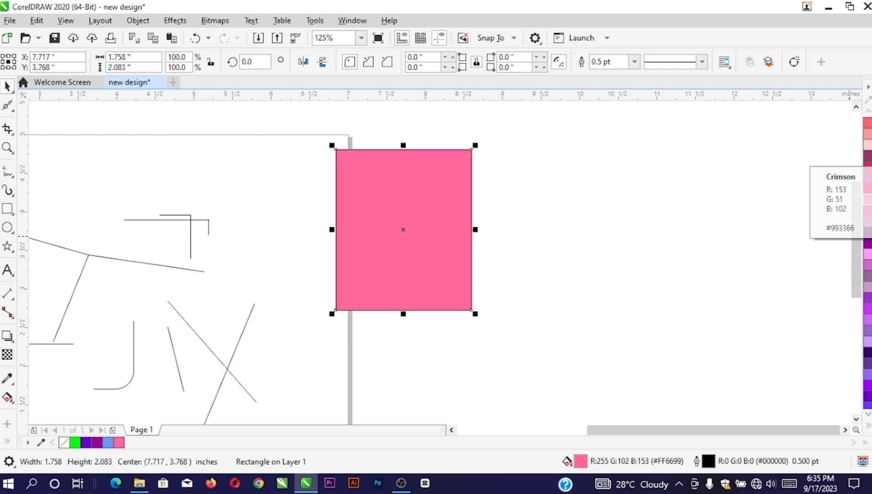
click(868, 156)
click(868, 211)
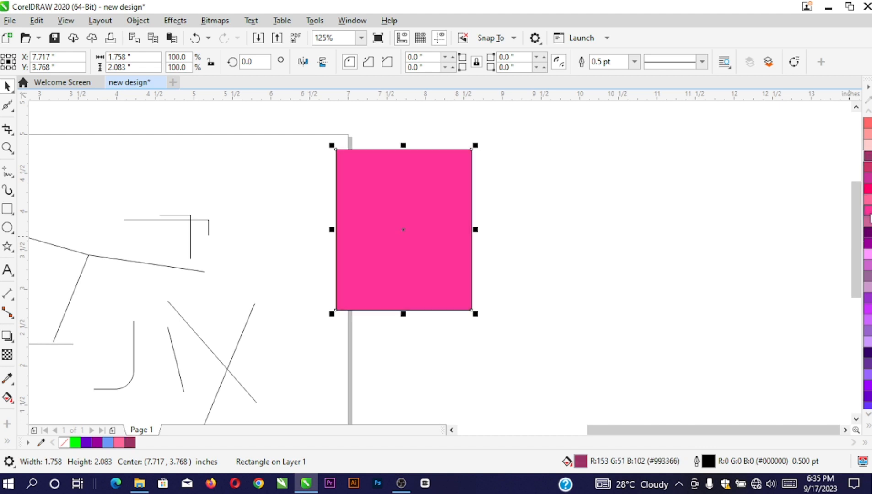
scroll(458, 214, down, 2)
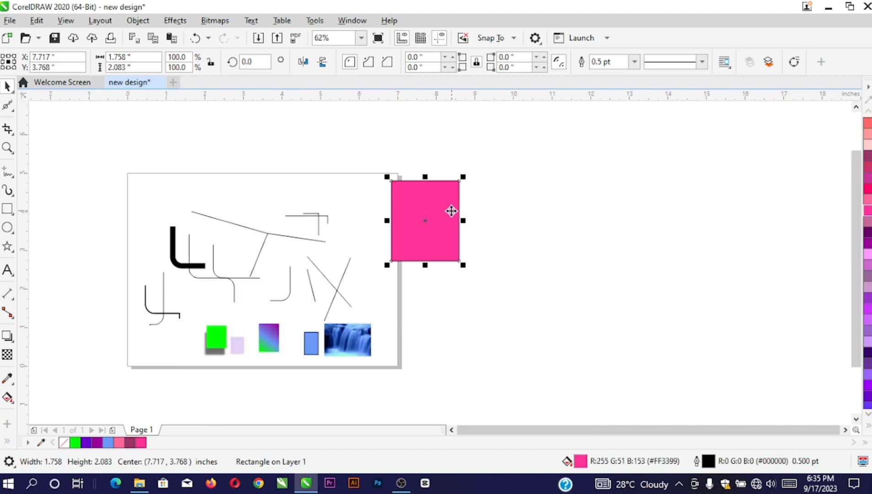
drag(442, 209, 435, 218)
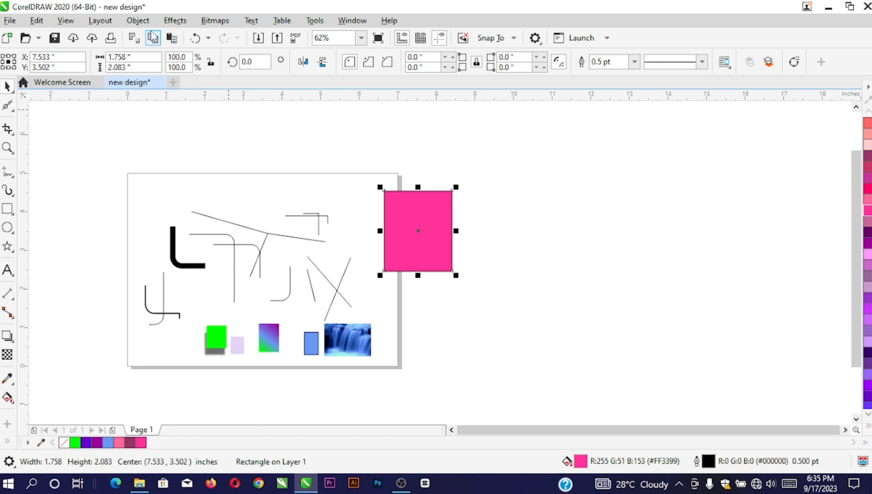
click(175, 21)
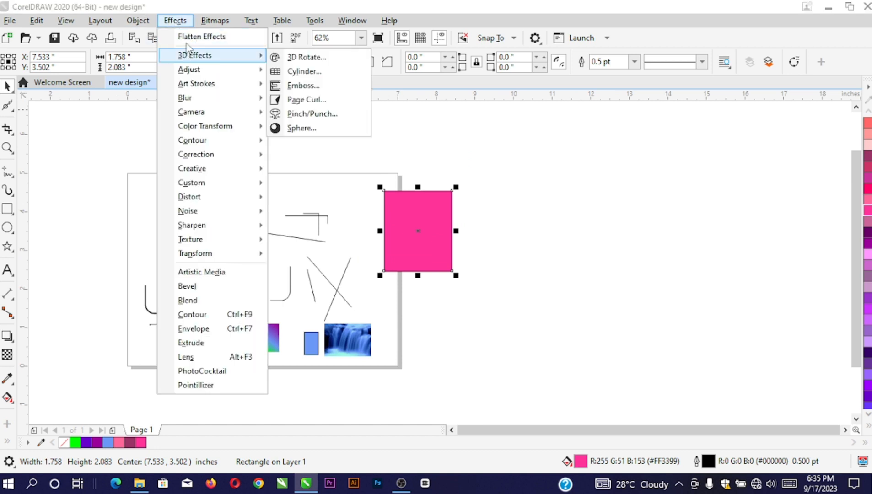
mouse_move(192, 58)
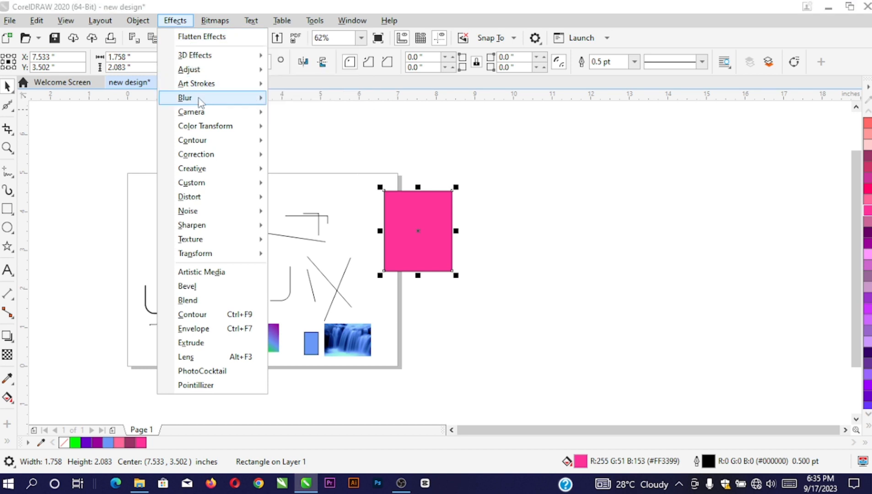
mouse_move(198, 101)
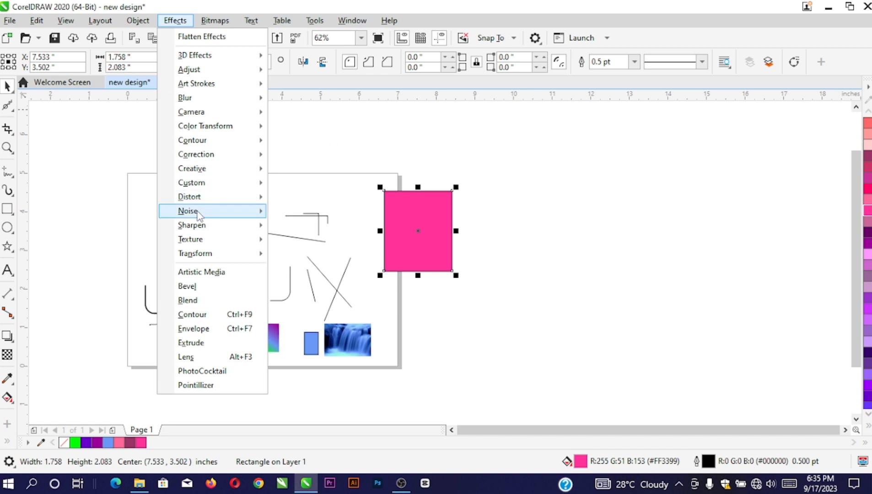
mouse_move(201, 74)
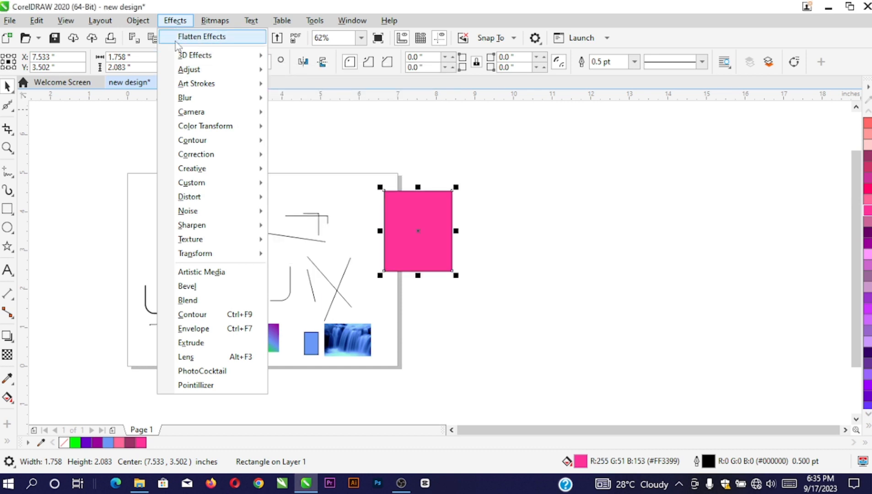
click(407, 222)
scroll(444, 243, up, 2)
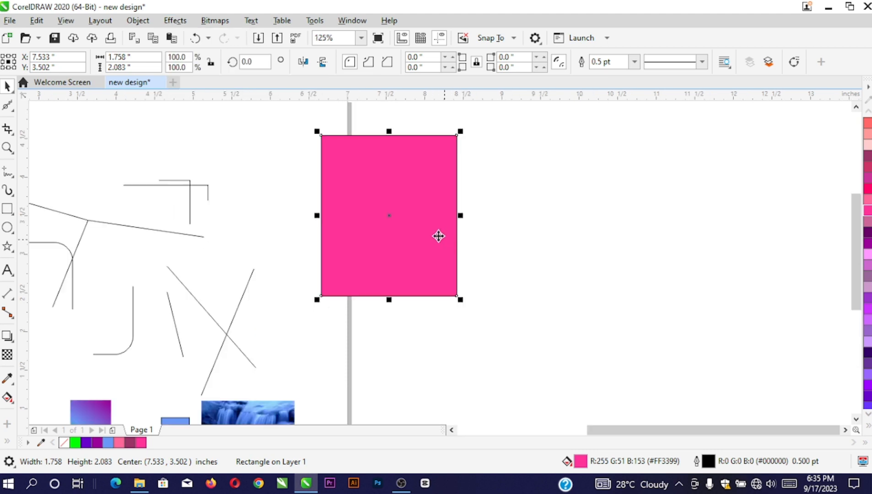
Add enlarged white 'design' text on the pink rectangle
click(7, 270)
click(221, 197)
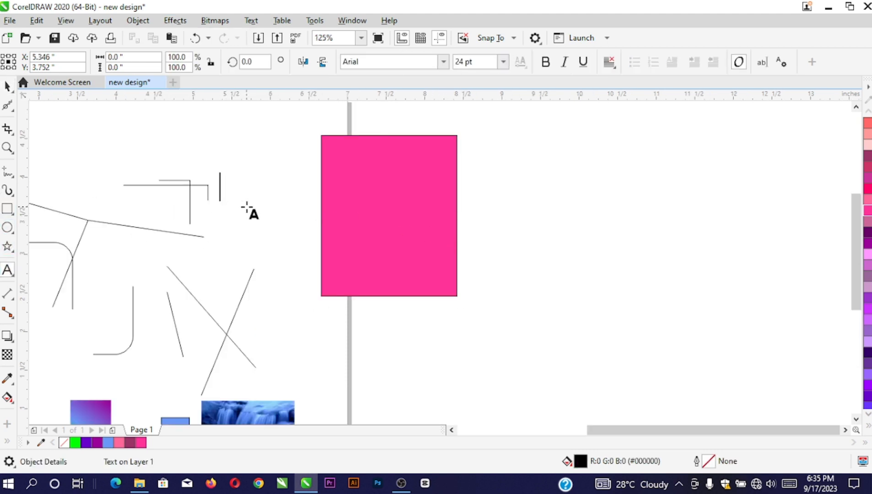
text(design)
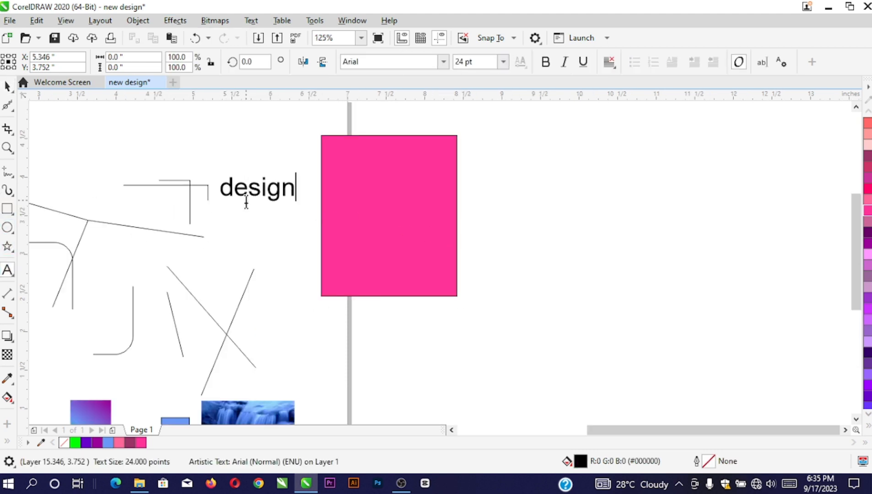
key(ctrl+space)
drag(247, 197, 358, 224)
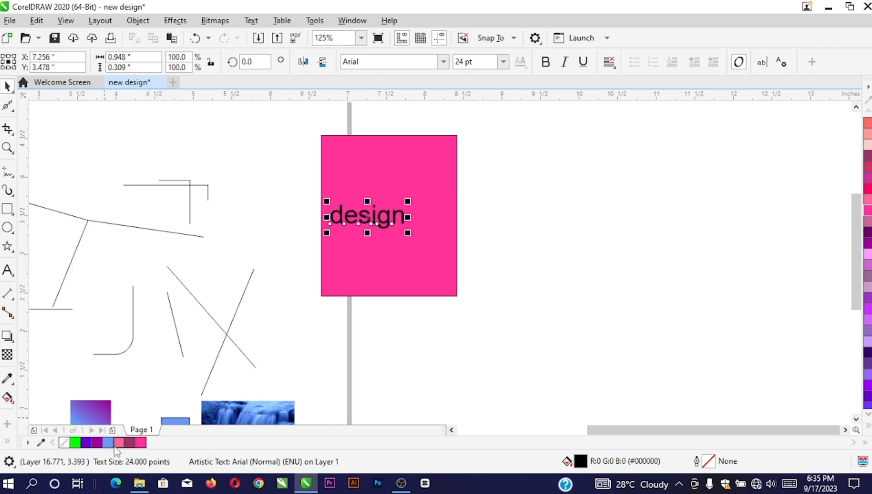
click(869, 424)
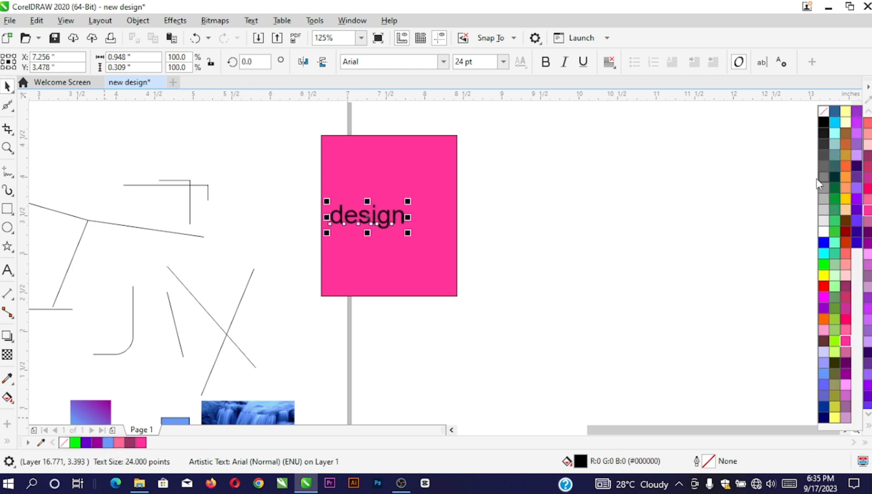
click(812, 229)
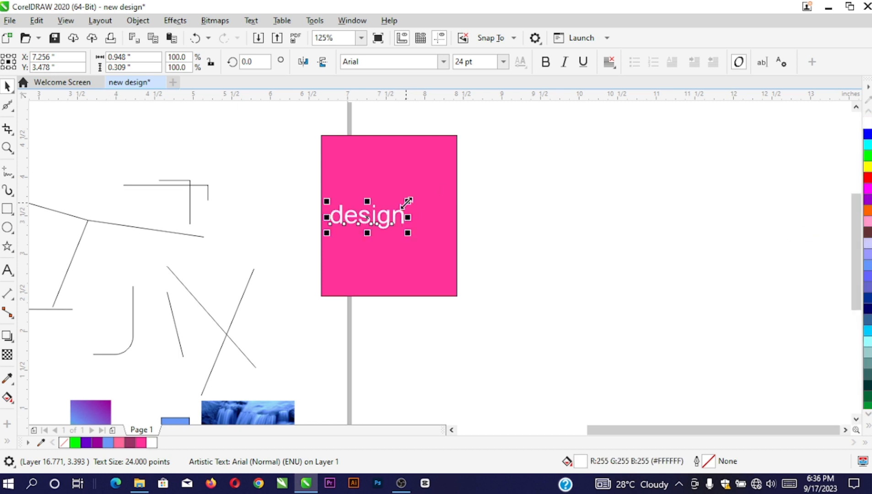
drag(407, 203, 536, 200)
Fill the front rectangle copy light blue #6A98F6, overlapping the pink rectangle's lower right
click(432, 167)
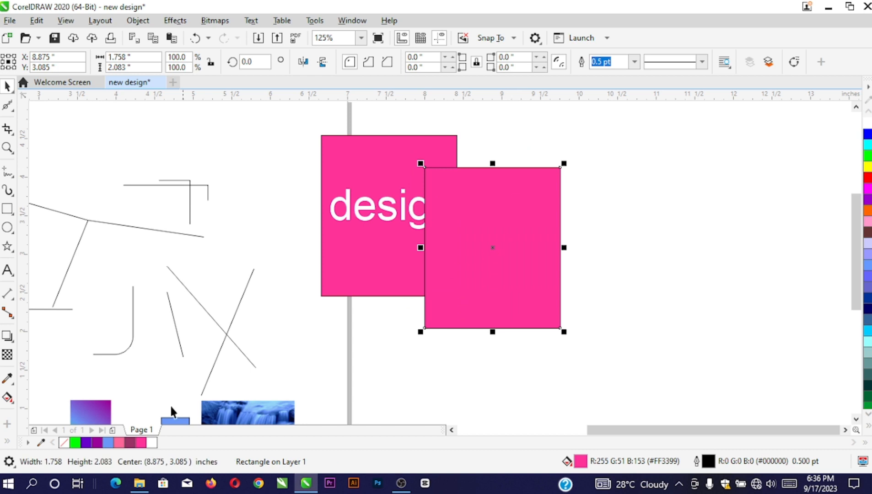
click(112, 440)
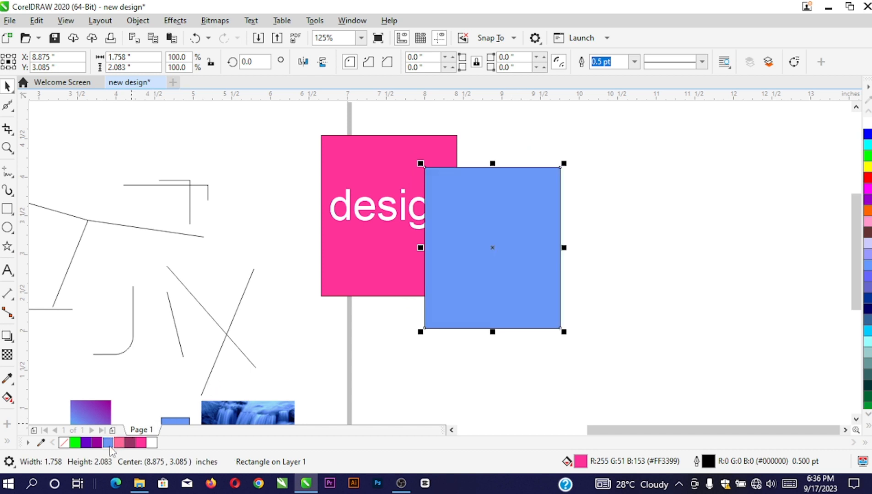
click(462, 199)
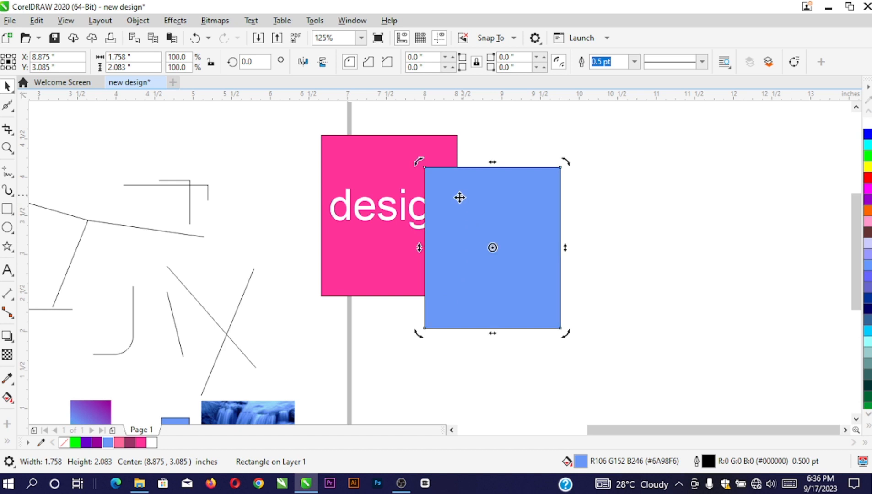
Move the pink rectangle slightly up-left and send the blue rectangle behind it
click(440, 154)
mouse_move(443, 148)
mouse_down()
mouse_move(453, 169)
mouse_move(435, 144)
mouse_up()
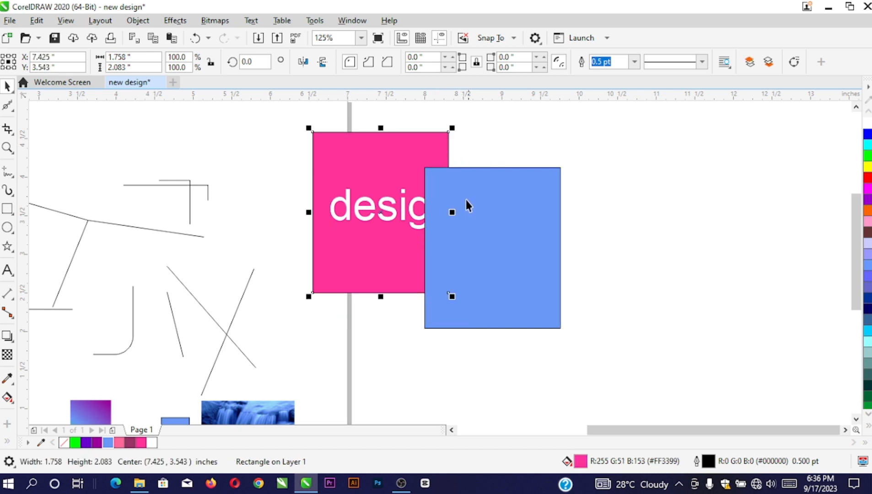
click(476, 191)
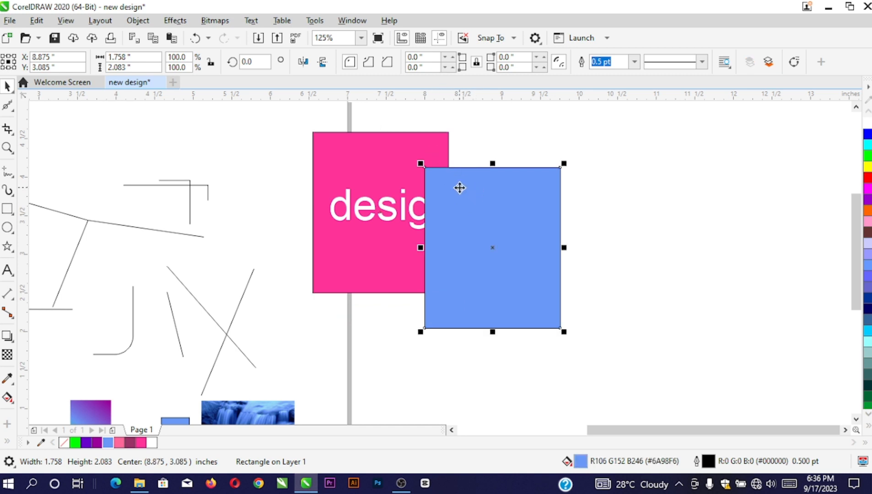
key(ctrl+Page_Down)
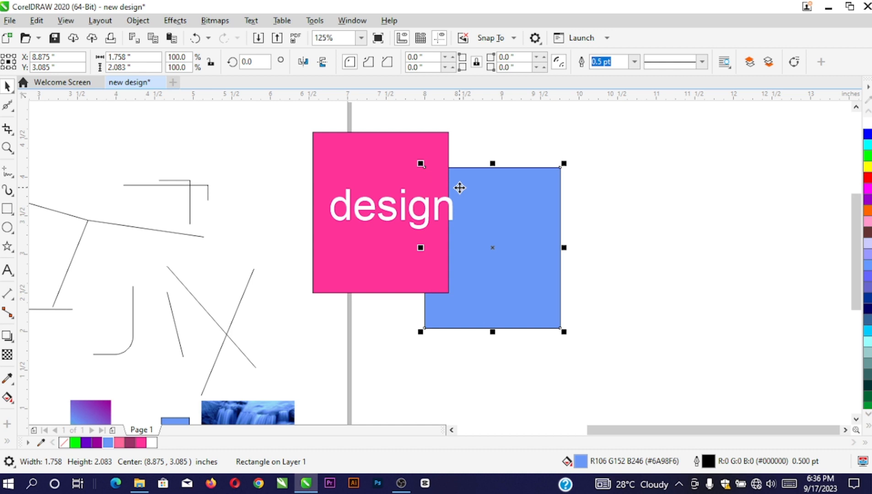
Shrink the 'design' text to 29.04 pt and nudge it fully within the pink rectangle
click(452, 203)
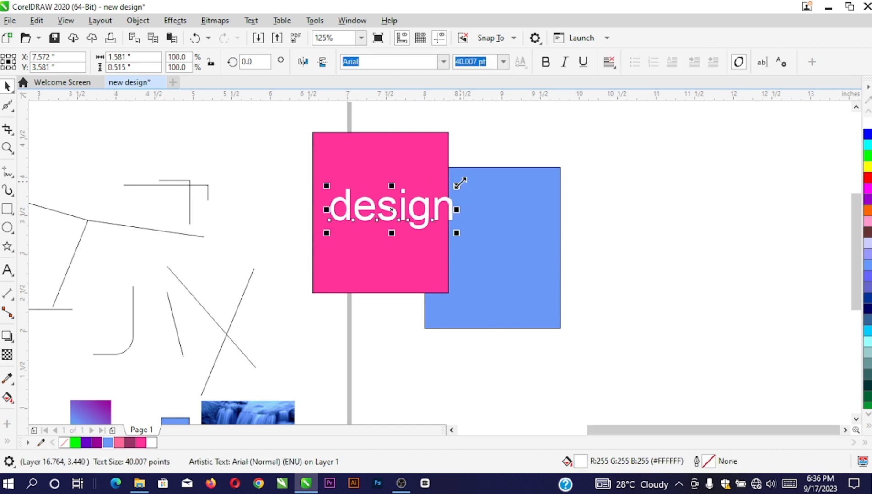
drag(458, 185, 431, 178)
scroll(417, 203, down, 2)
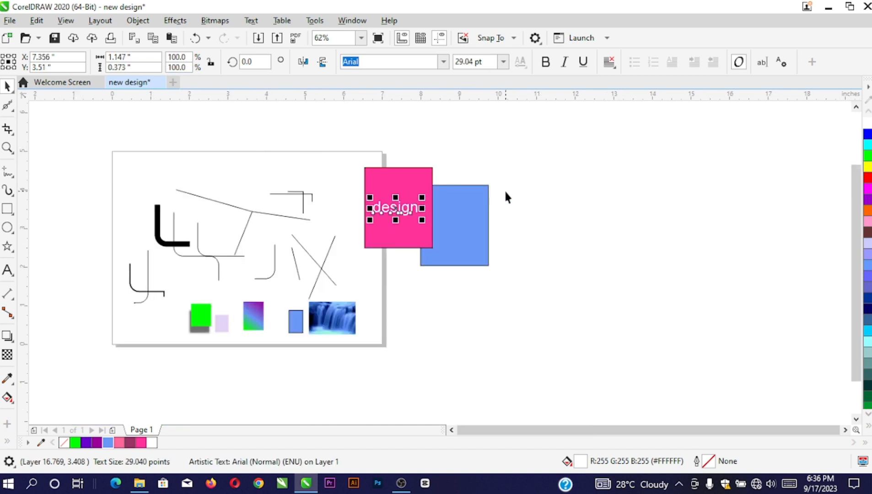
click(251, 21)
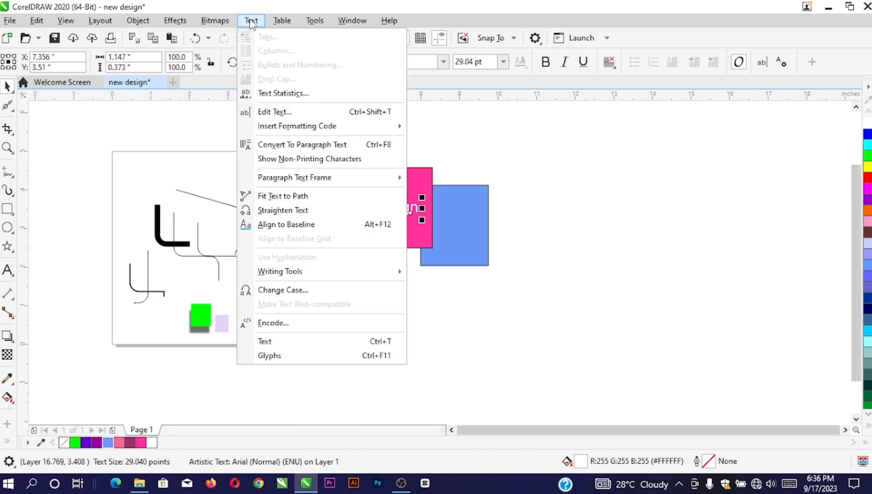
click(250, 20)
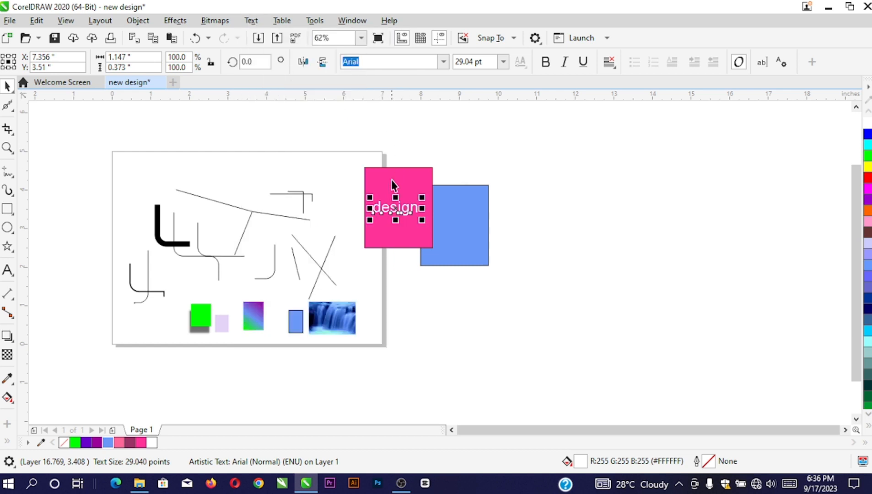
scroll(391, 194, up, 2)
drag(396, 217, 399, 212)
click(7, 227)
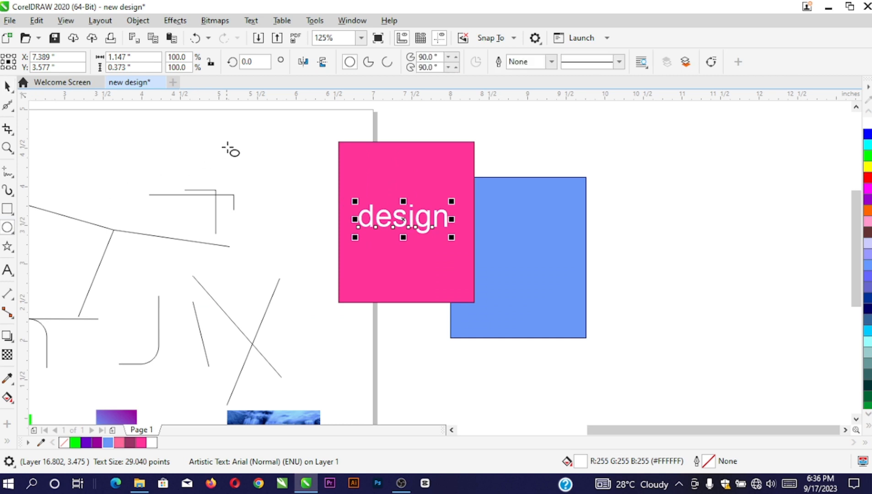
Draw a circle above the lines and colour the 'design' text hot pink beside it
drag(228, 146, 300, 218)
click(7, 86)
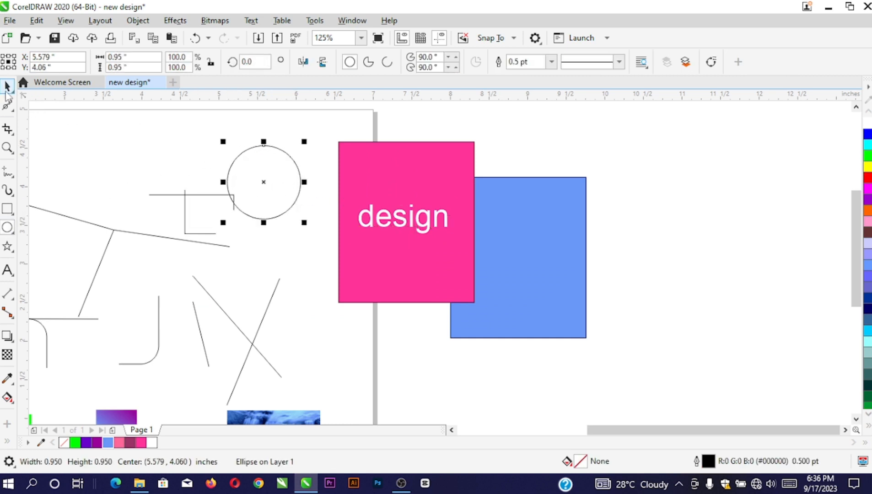
click(319, 147)
click(376, 215)
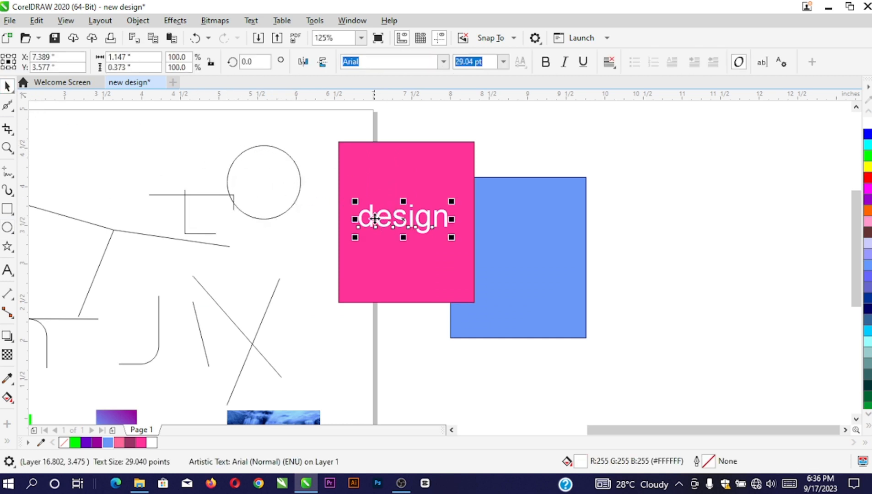
drag(370, 215, 302, 147)
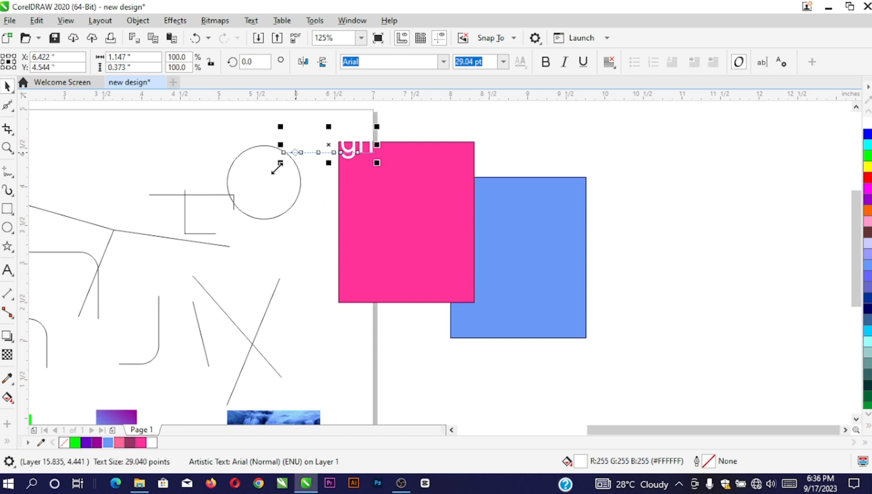
click(140, 443)
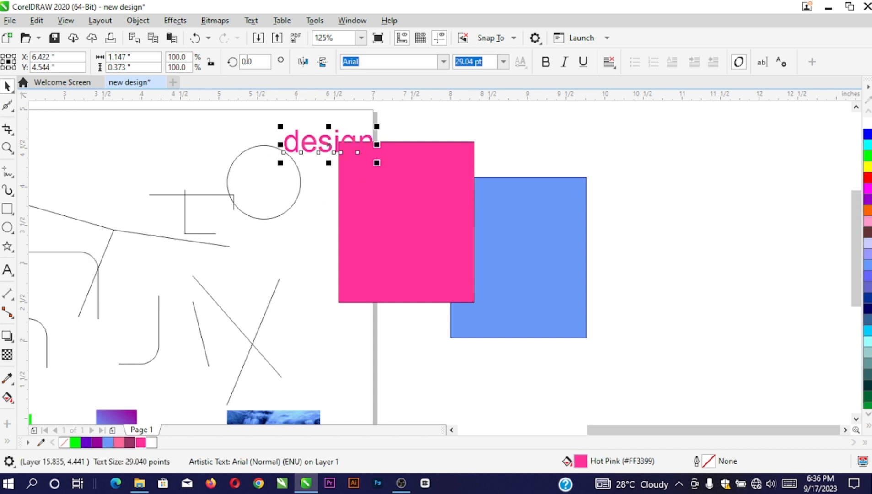
Fit the 'design' text along the top of the circle, offset to 17.003 pt
click(251, 20)
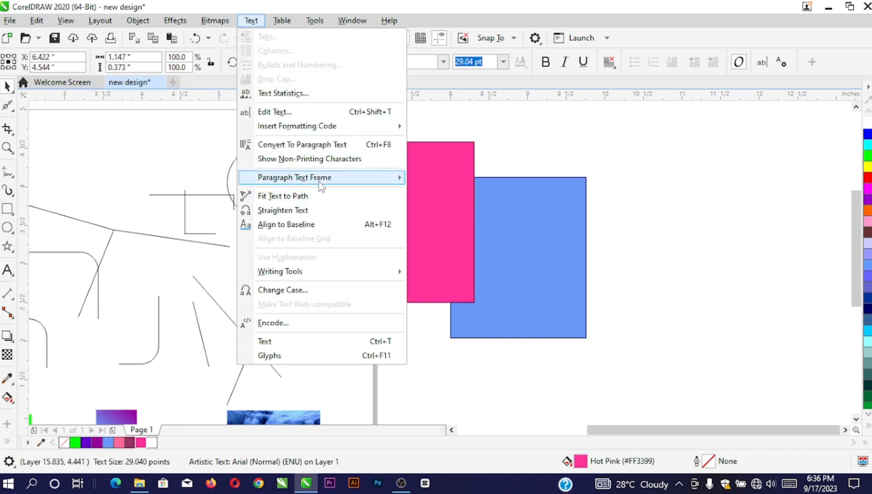
click(280, 196)
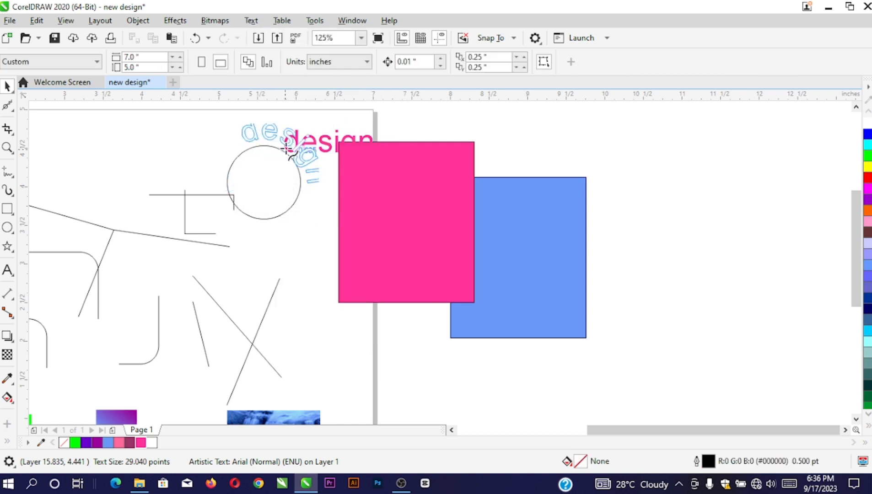
click(280, 154)
scroll(278, 147, up, 3)
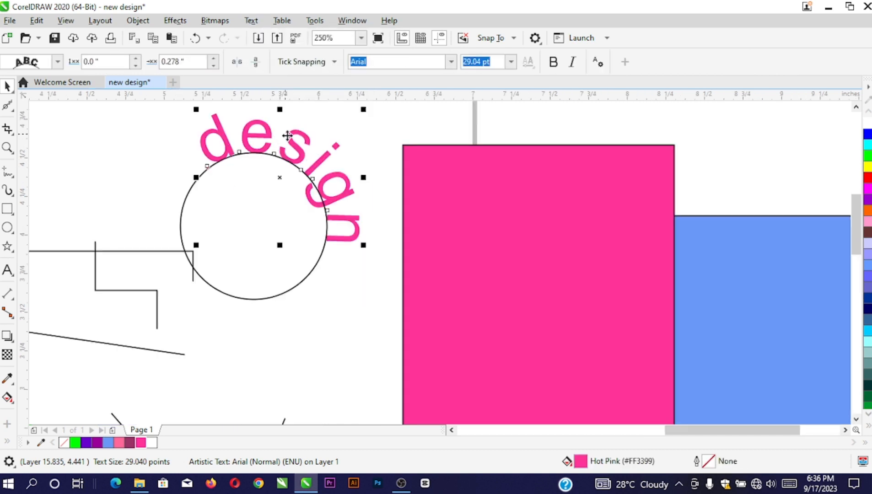
drag(287, 136, 243, 139)
scroll(253, 123, up, 1)
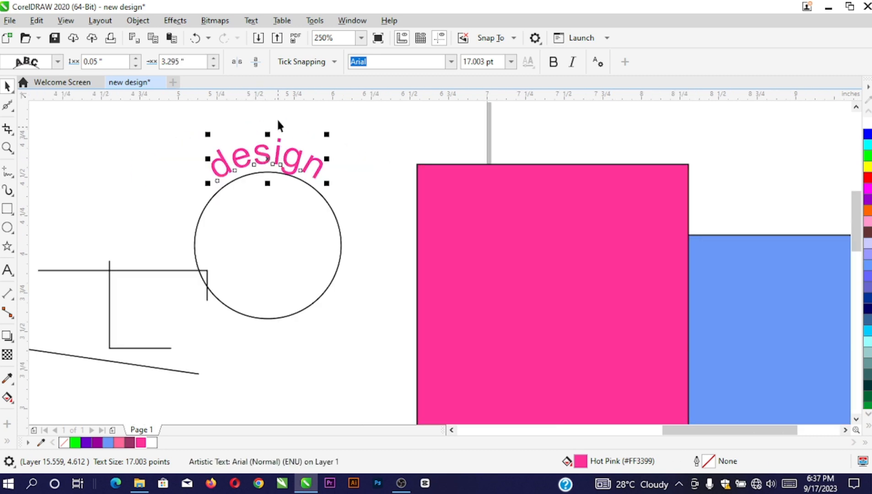
Look through the Text menu, then adjust the curved text's distance from the circle
click(251, 20)
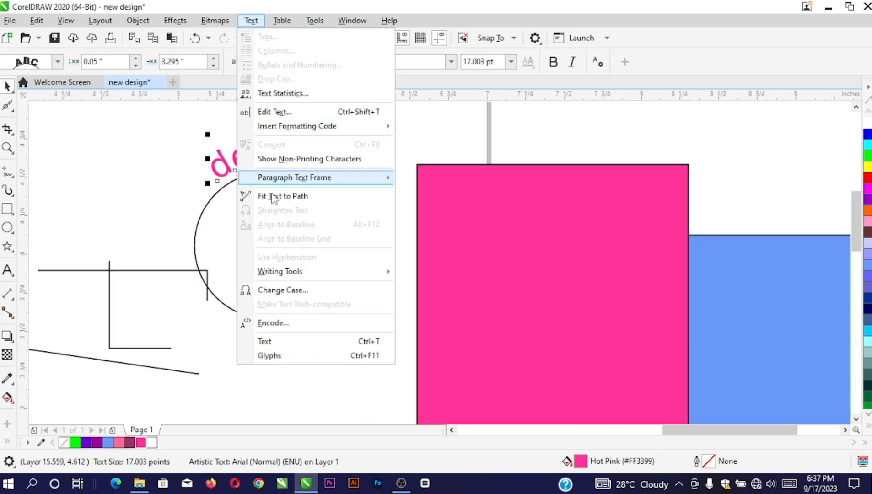
mouse_move(224, 25)
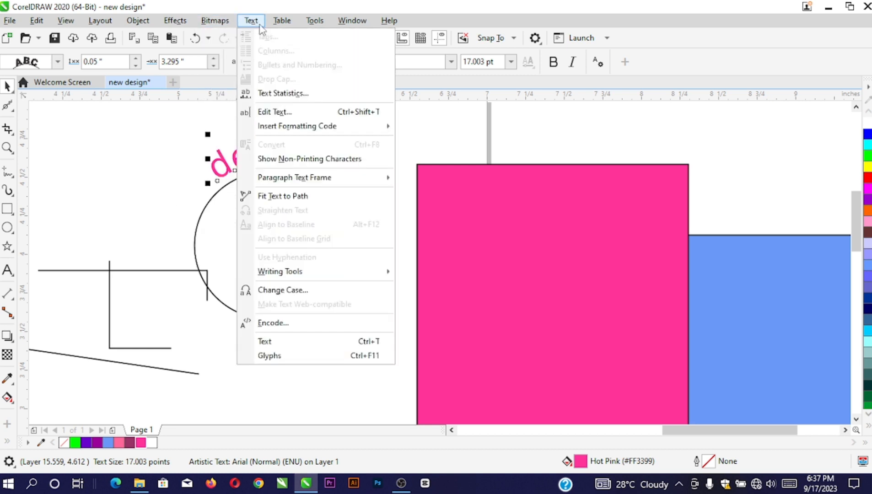
mouse_move(177, 27)
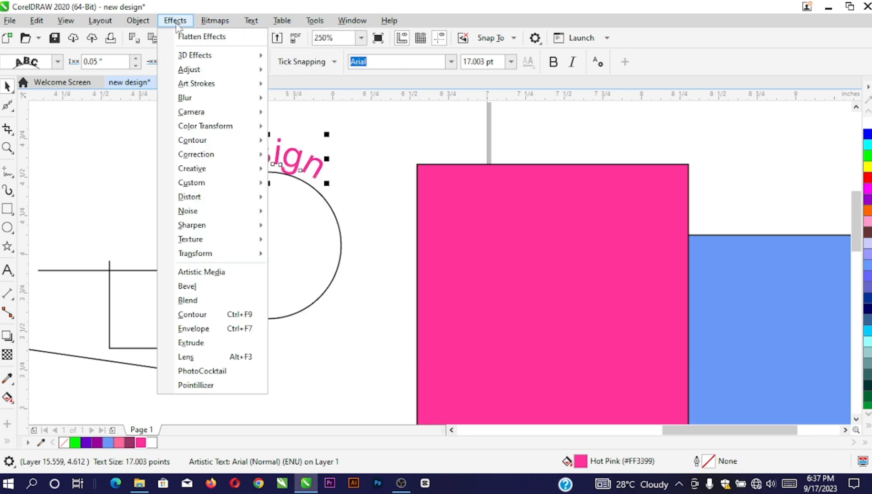
mouse_move(288, 25)
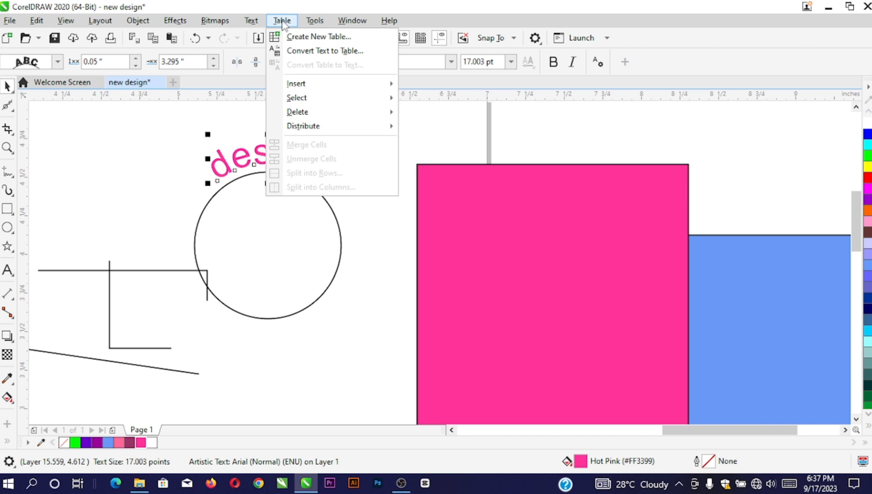
click(293, 191)
scroll(244, 154, up, 2)
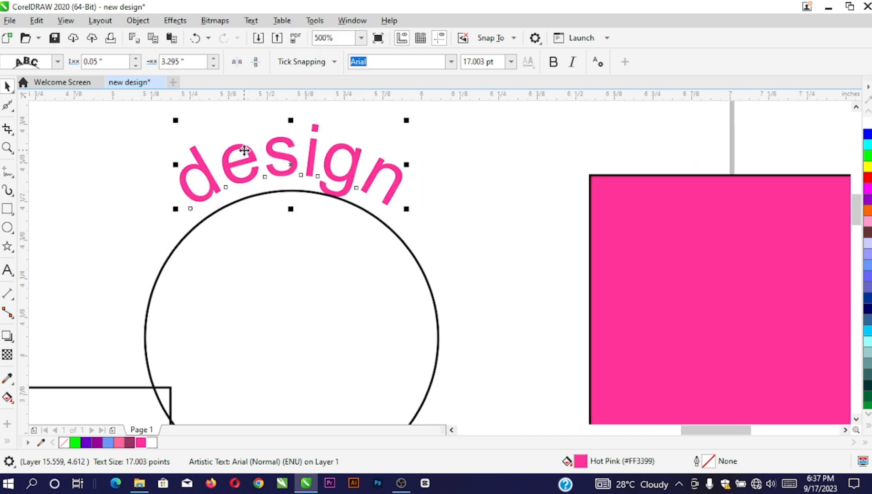
drag(240, 150, 238, 140)
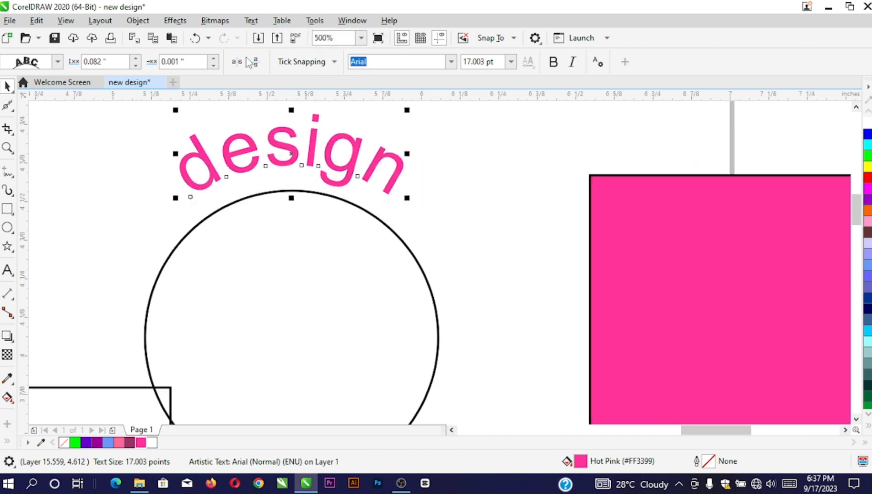
Change the curved text's case to UPPERCASE, making it DESIGN
click(251, 20)
click(286, 292)
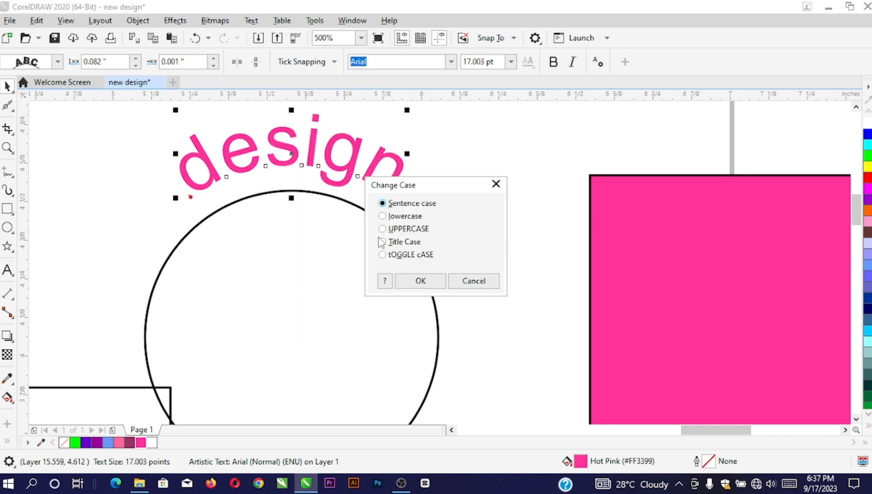
click(406, 229)
click(420, 281)
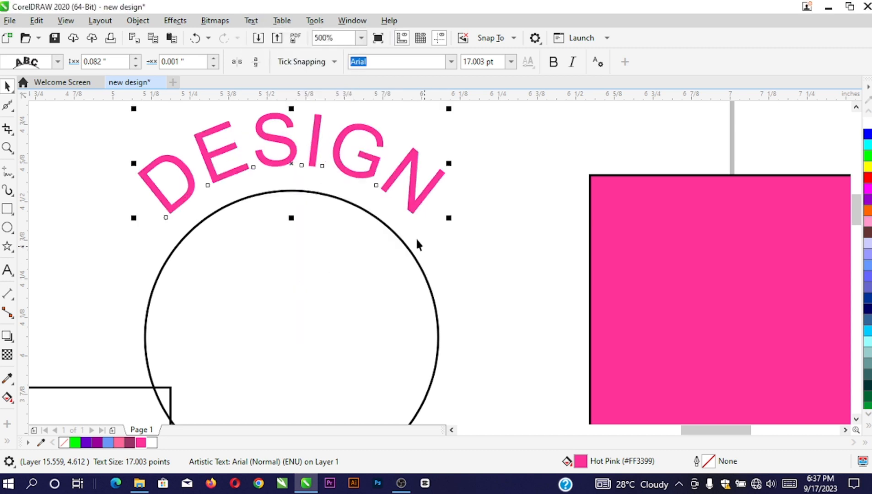
Pull the DESIGN text to a 0.056" offset from the circle, 3.336" horizontal offset
scroll(300, 150, up, 1)
drag(296, 152, 290, 168)
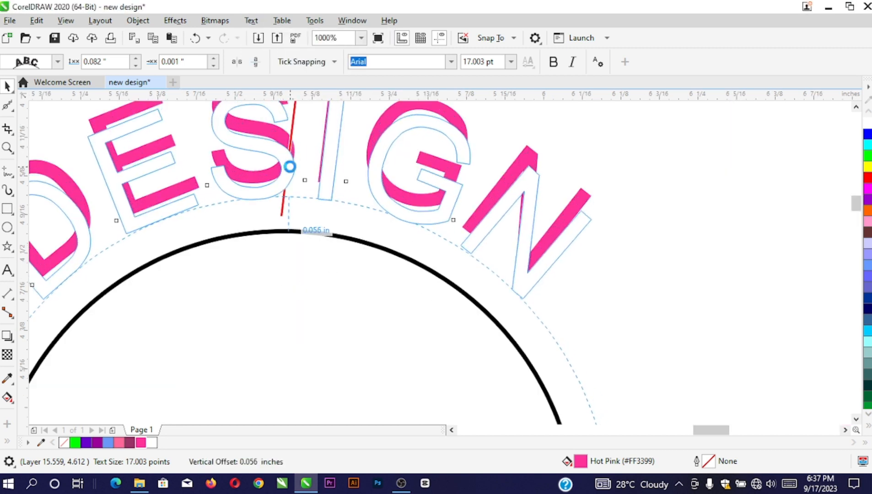
scroll(324, 170, down, 1)
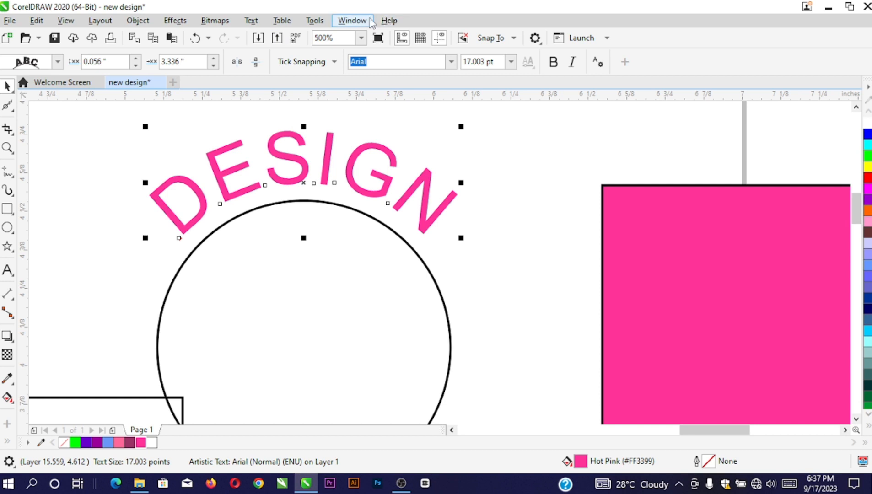
click(315, 21)
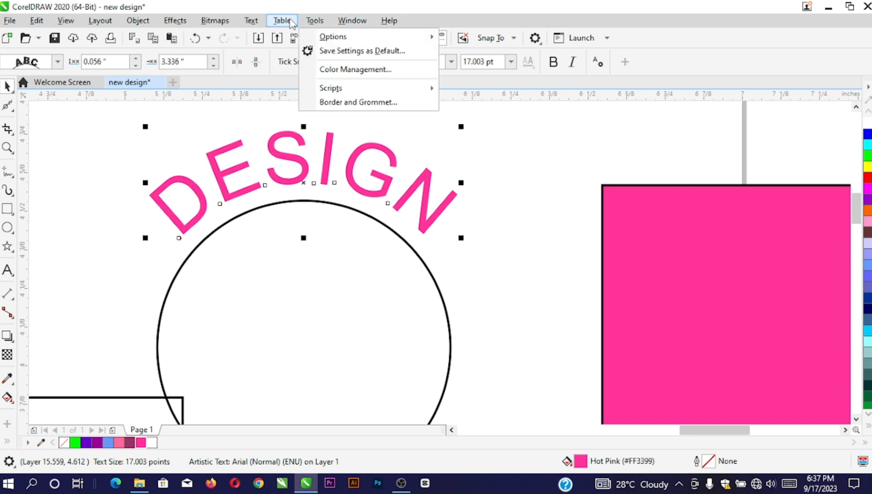
mouse_move(285, 23)
mouse_move(242, 26)
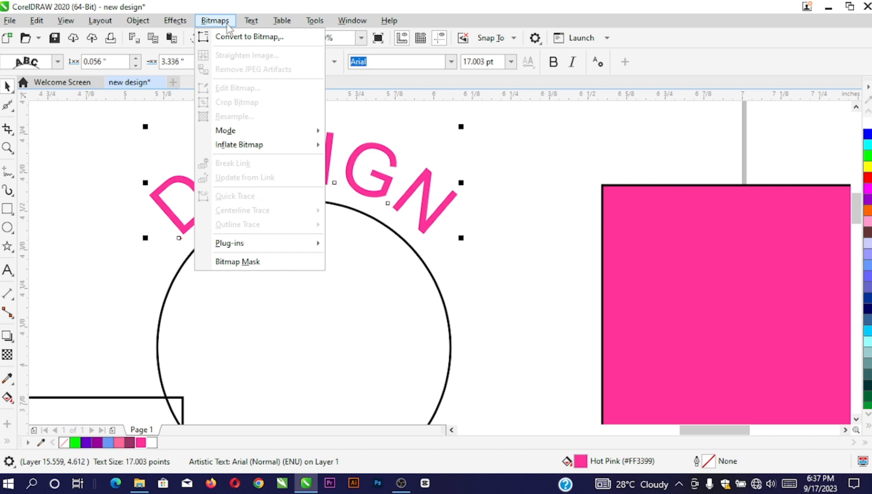
click(449, 163)
scroll(411, 176, down, 3)
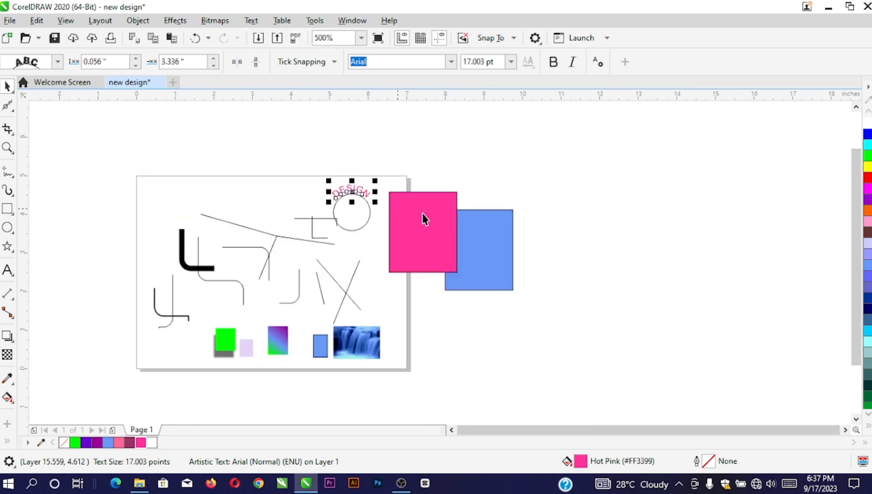
Place the waterfall photo at the top of the page
drag(345, 339, 263, 200)
scroll(255, 200, up, 2)
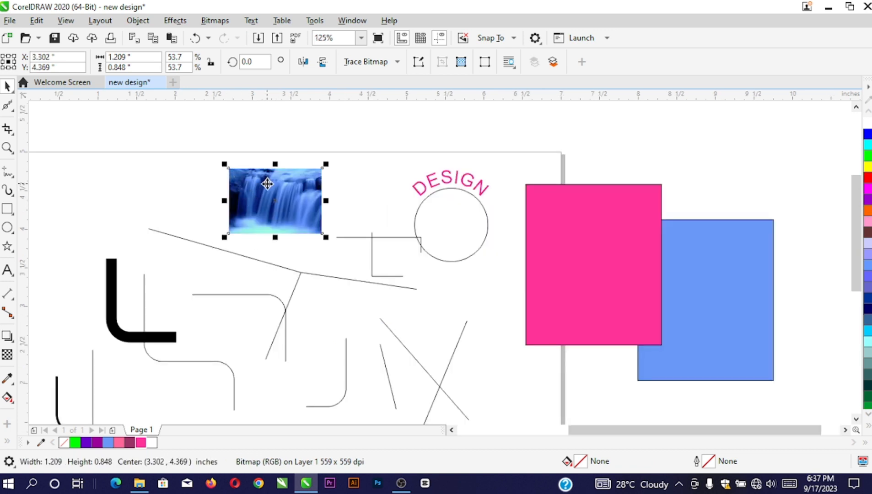
scroll(292, 184, down, 2)
scroll(291, 184, down, 2)
scroll(336, 266, up, 2)
Enlarge the lower waterfall photo to 2.333 x 1.636 inches
click(334, 259)
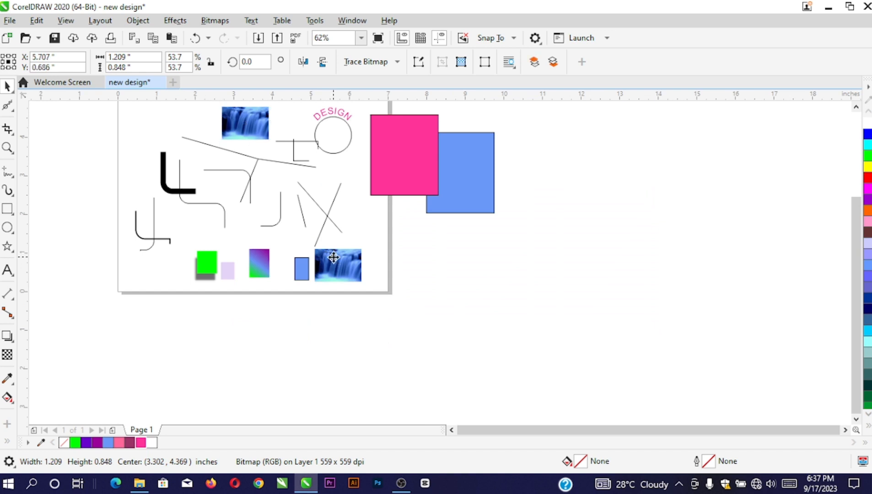
drag(365, 286, 405, 311)
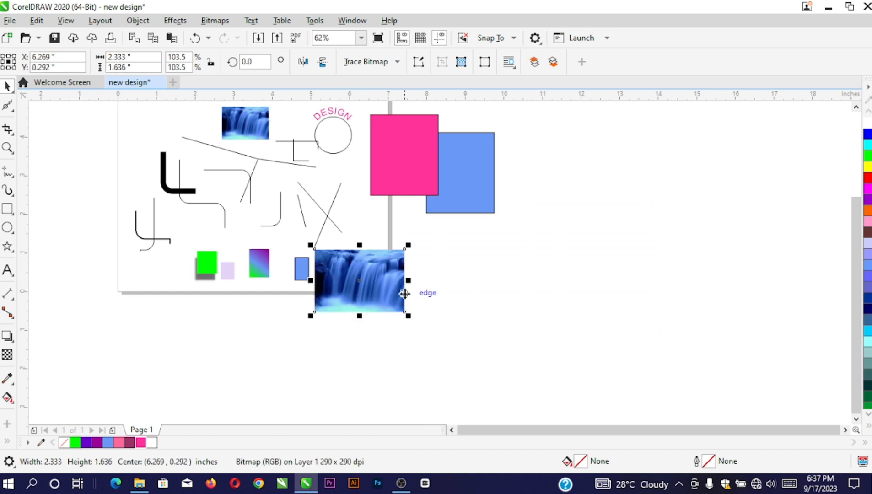
scroll(377, 288, up, 2)
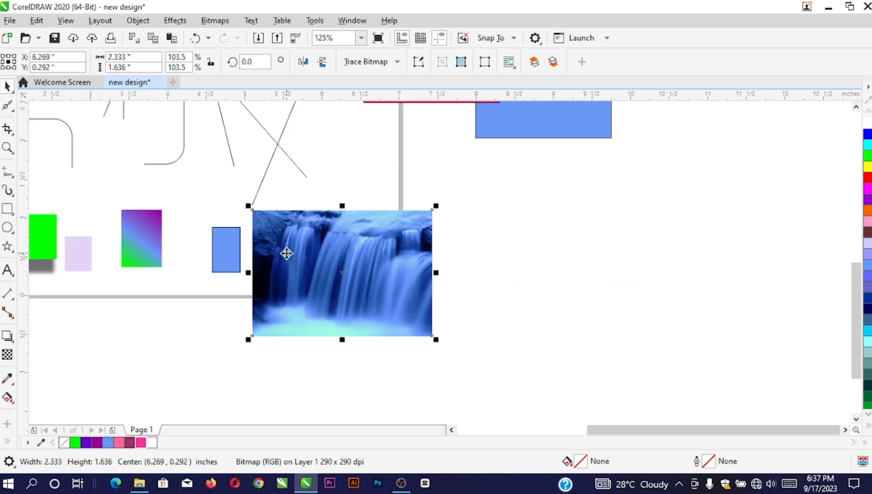
Drop a copy of the enlarged photo to its right, centred at 9.119 inches
drag(307, 257, 508, 259)
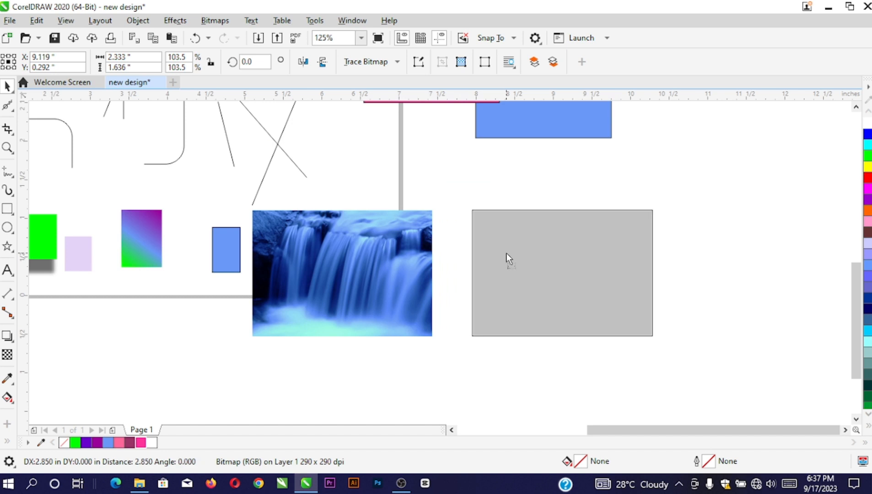
drag(507, 253, 506, 252)
right_click(507, 253)
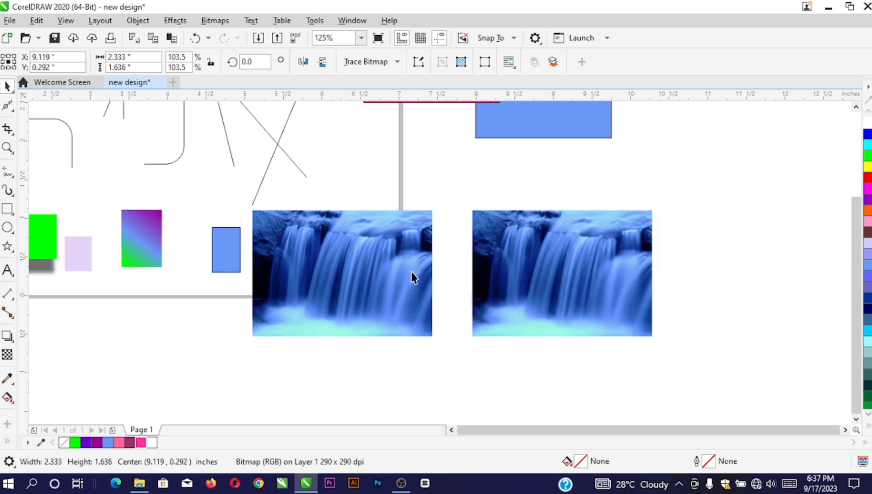
scroll(376, 216, down, 4)
scroll(294, 161, up, 4)
click(293, 161)
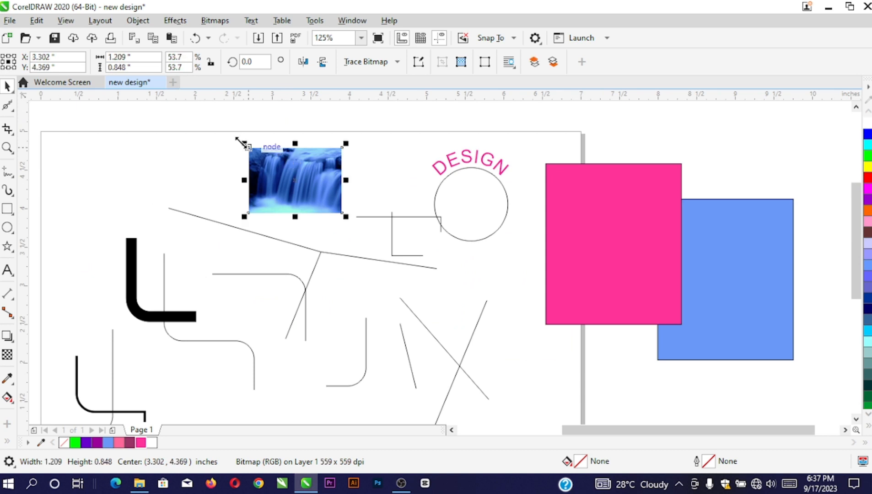
Scale the top waterfall photo up slightly and shift it up and left
drag(238, 138, 230, 134)
scroll(279, 150, up, 2)
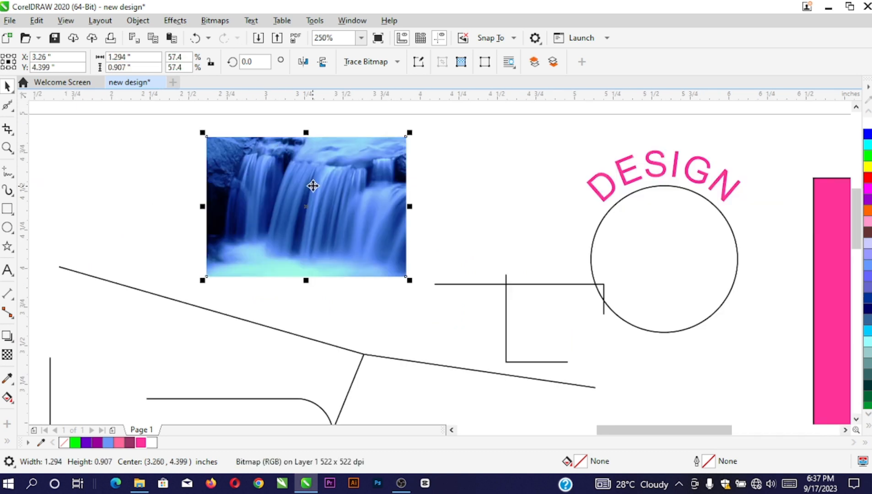
drag(242, 173, 222, 159)
Convert the top waterfall photo to Grayscale (8-bit)
click(219, 21)
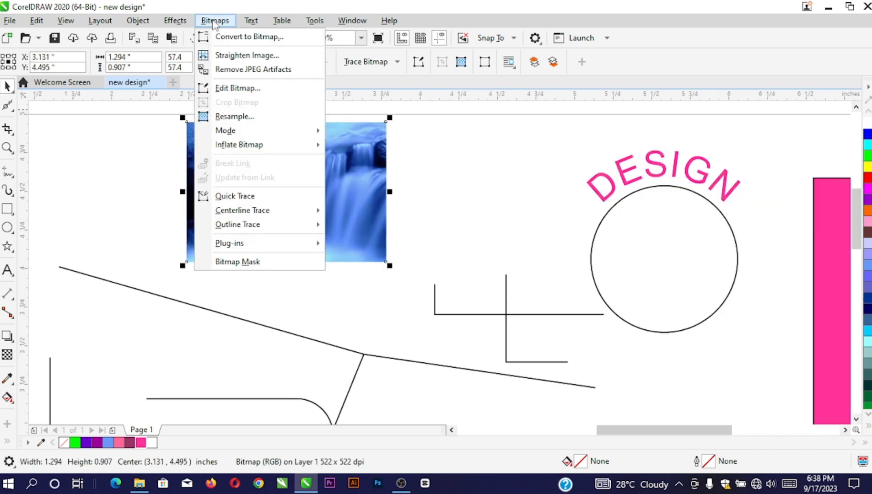
mouse_move(229, 131)
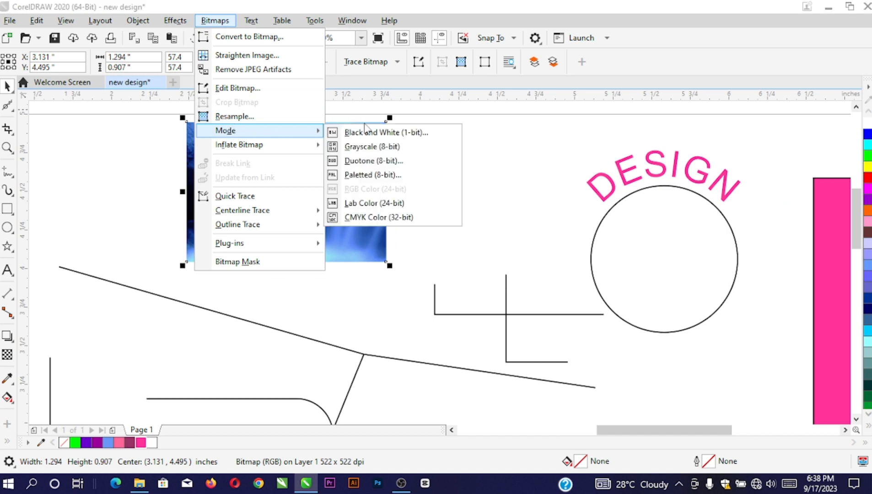
click(372, 147)
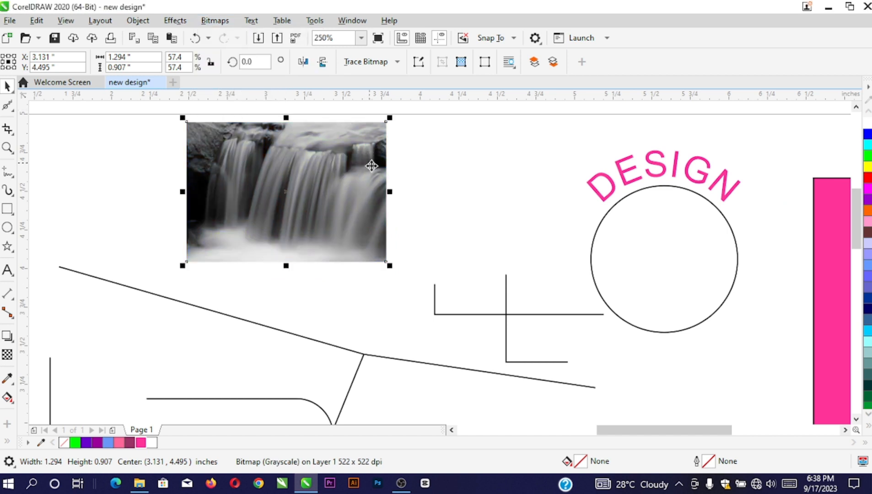
Resize the greyscale photo to 1.959 x 1.374 inches at the page's upper left
drag(390, 265, 378, 293)
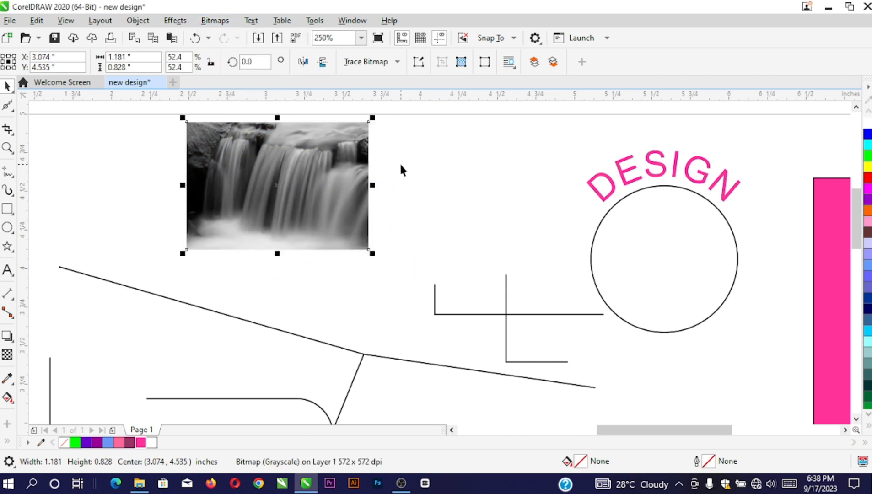
scroll(401, 170, down, 2)
drag(377, 153, 361, 174)
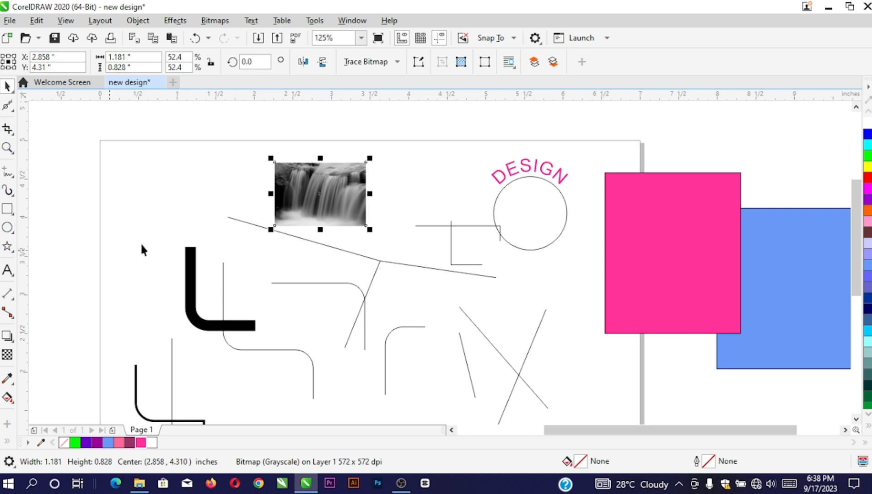
scroll(274, 226, down, 2)
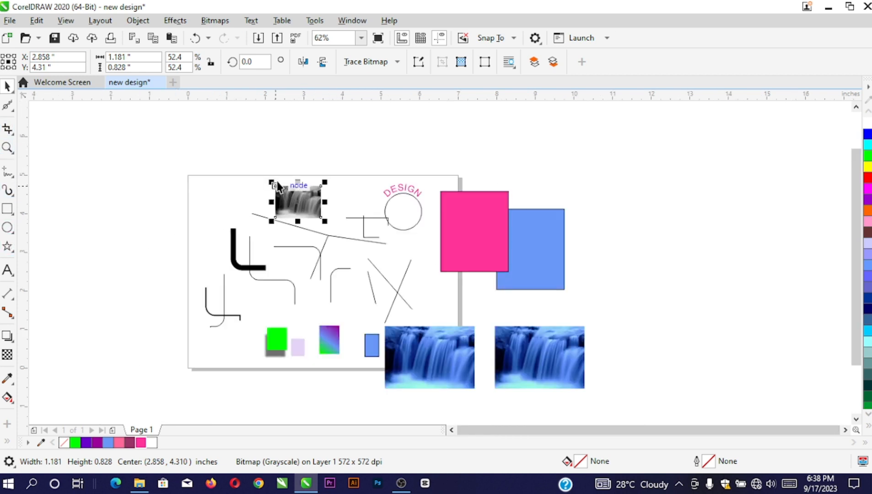
mouse_move(274, 185)
mouse_down()
mouse_move(270, 174)
mouse_move(233, 159)
mouse_move(255, 196)
mouse_move(259, 187)
mouse_up()
scroll(259, 187, up, 2)
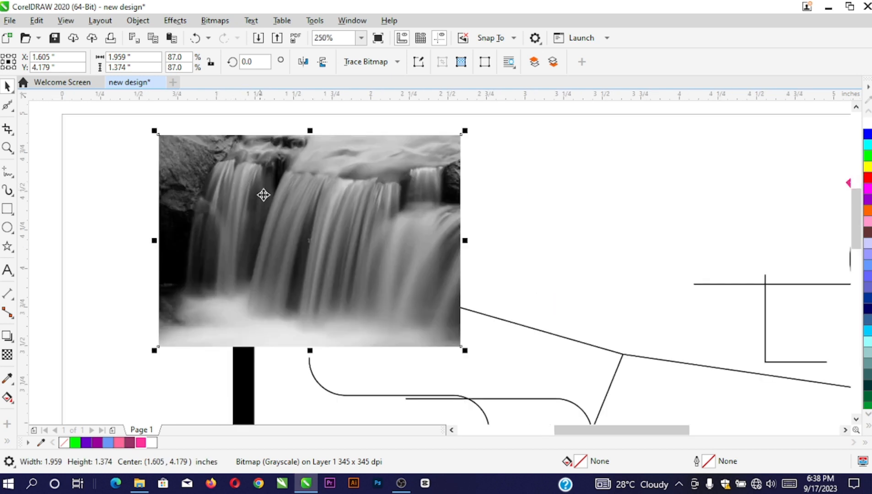
scroll(264, 192, down, 1)
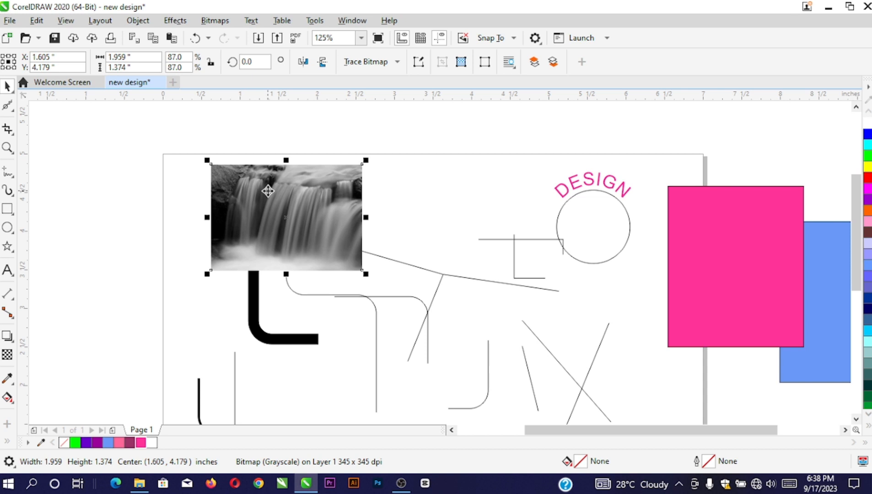
click(9, 21)
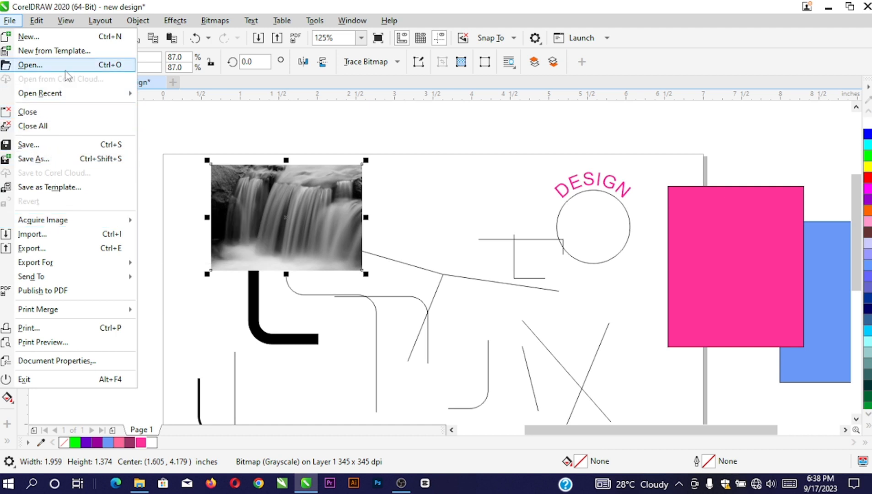
Export the greyscale photo to the Desktop as JPEG 'new design' at Highest quality
click(38, 250)
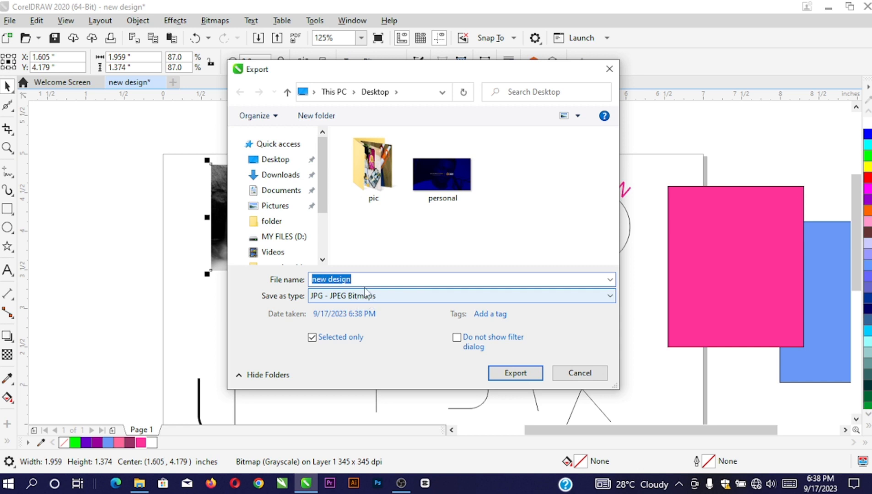
click(277, 163)
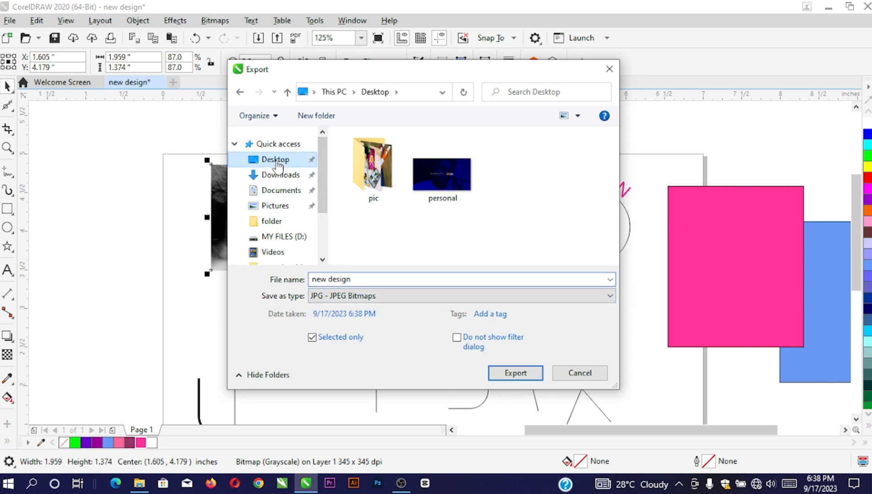
click(516, 373)
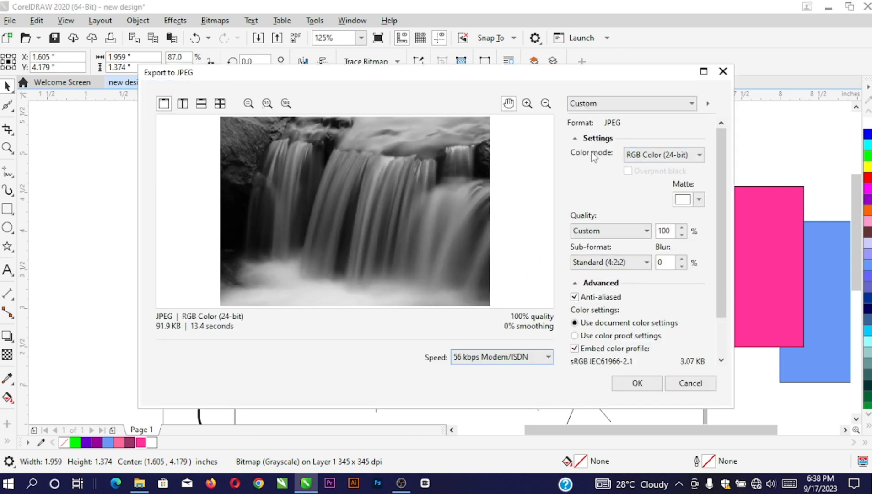
click(591, 231)
click(589, 242)
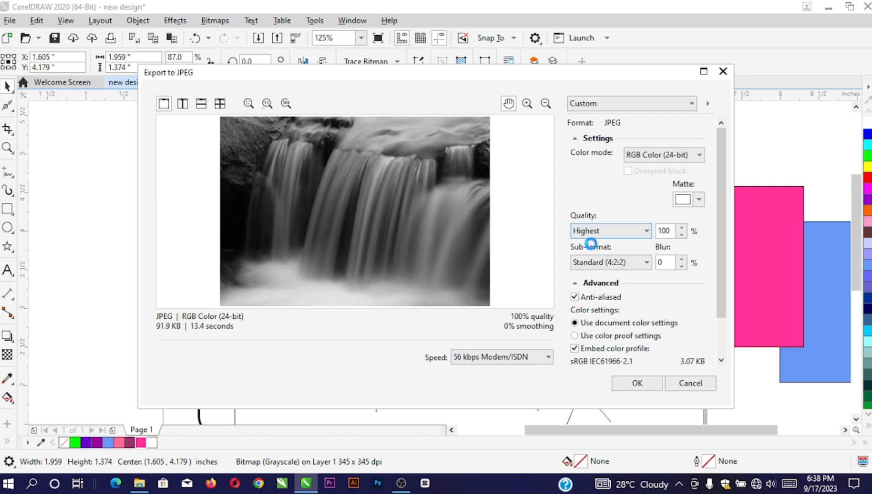
click(637, 384)
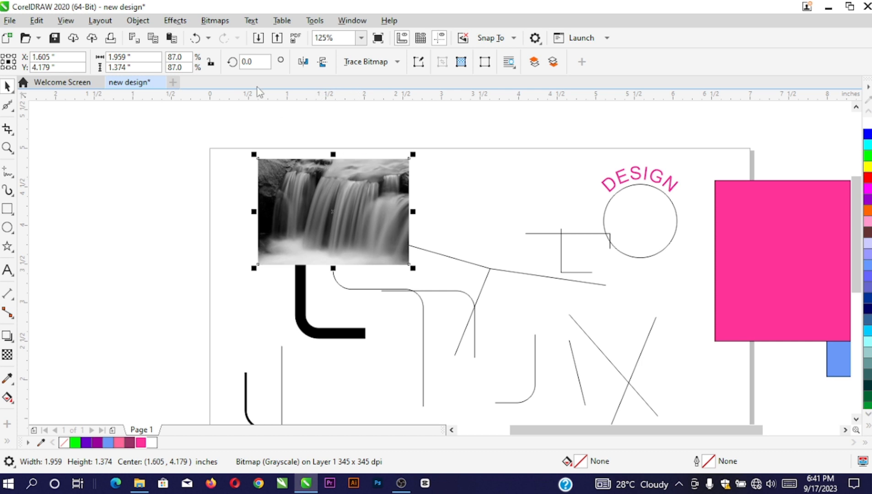
Try the Image Adjustment Lab on the greyscale photo with temperature 7,344 and tint -31
click(179, 22)
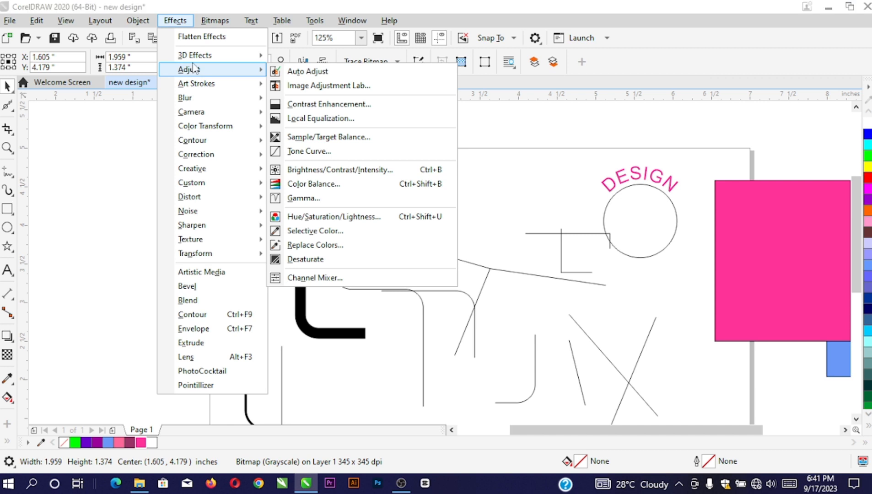
mouse_move(195, 72)
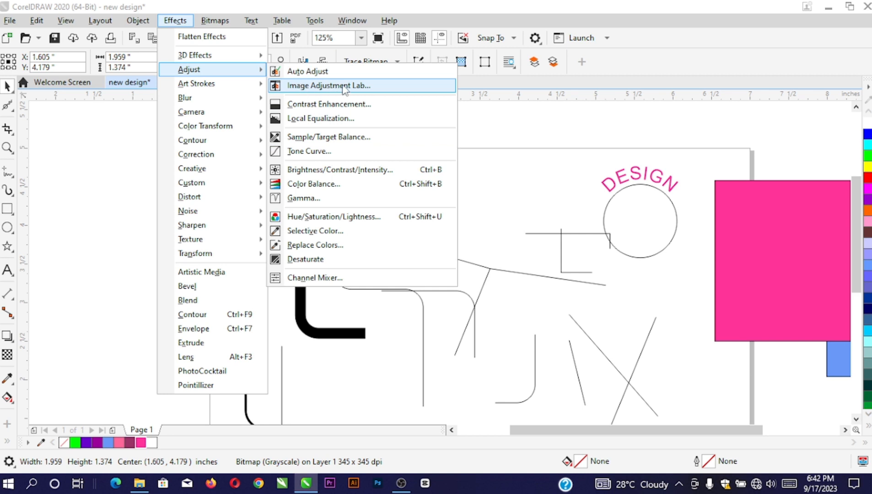
click(315, 93)
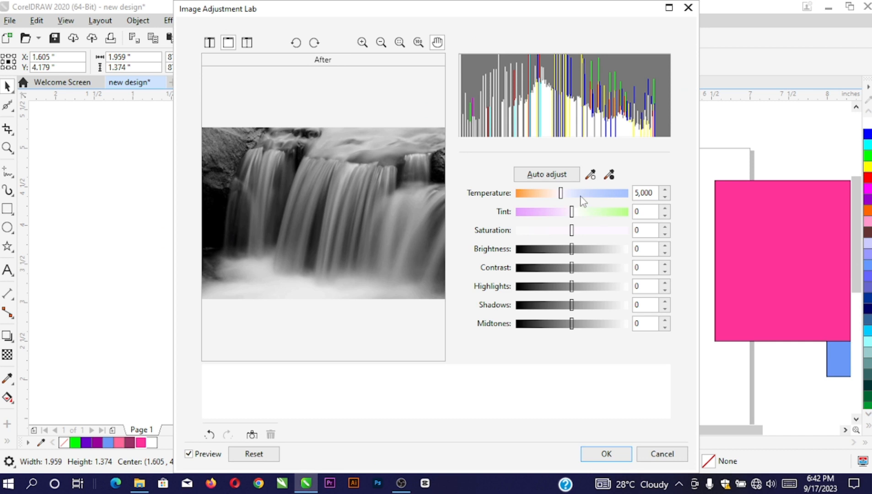
click(596, 192)
click(609, 212)
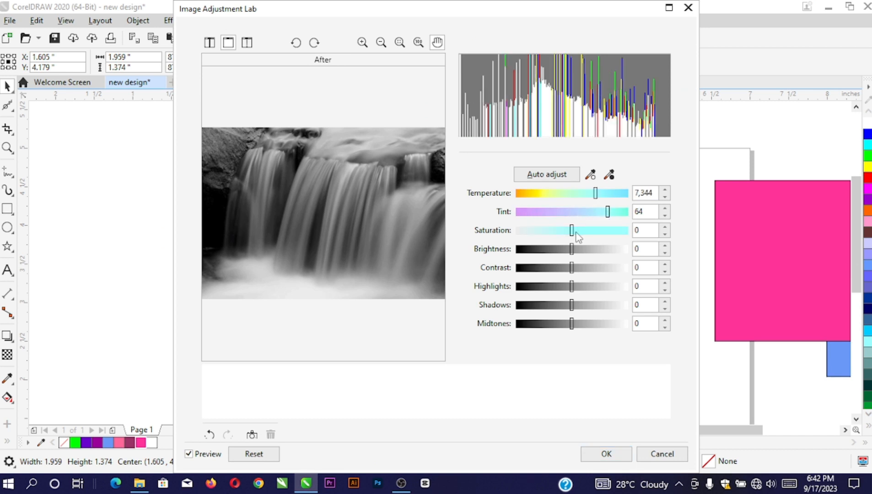
drag(608, 211, 554, 211)
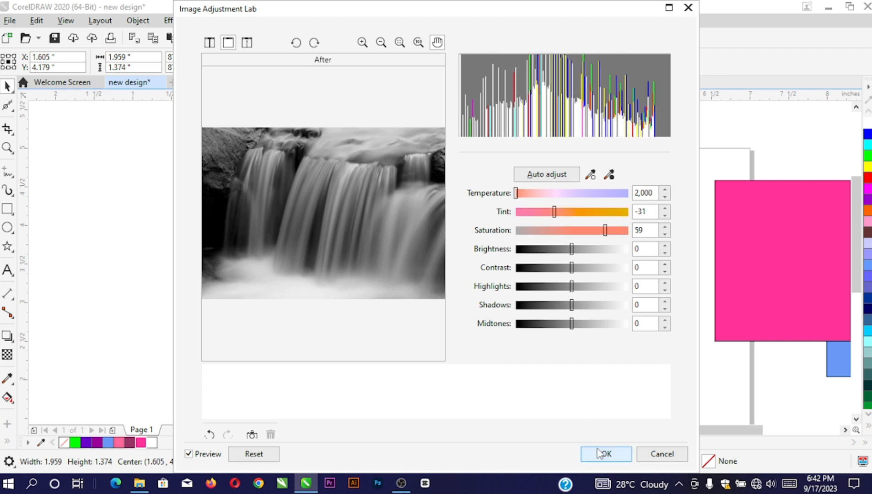
click(606, 453)
scroll(346, 209, up, 2)
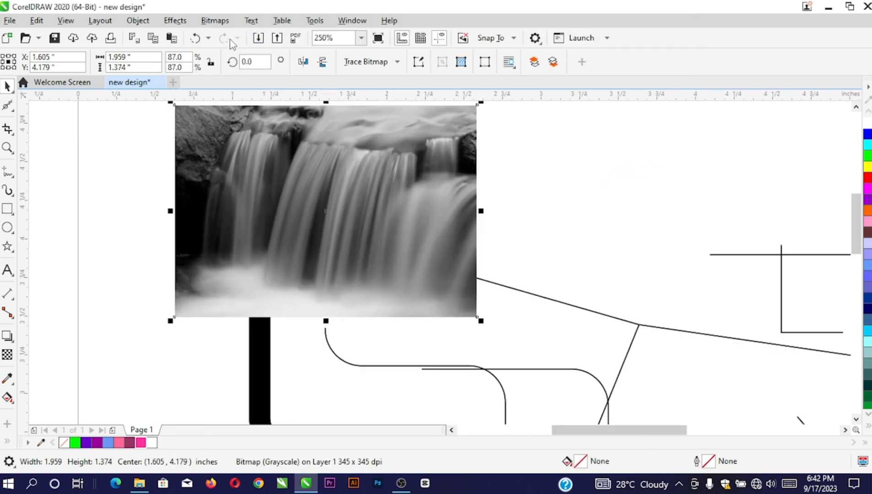
scroll(335, 238, down, 2)
scroll(335, 238, up, 2)
Convert the photo to a 300 dpi RGB Color bitmap
click(215, 20)
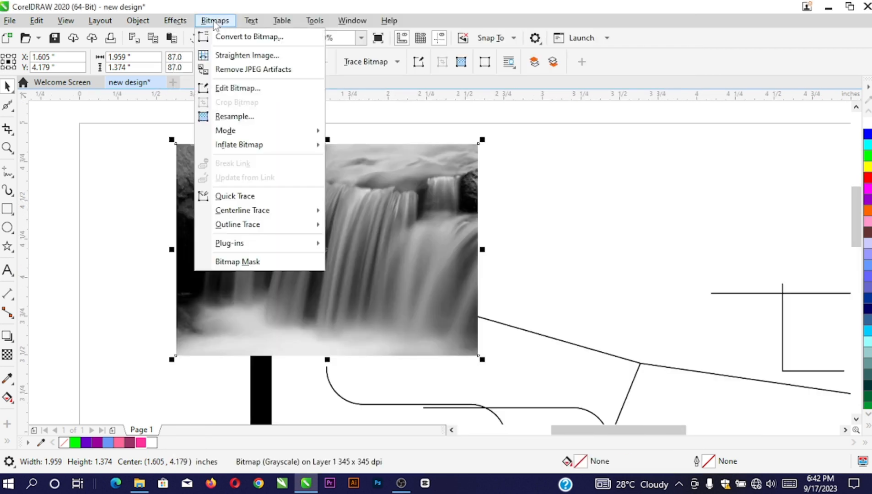
click(238, 38)
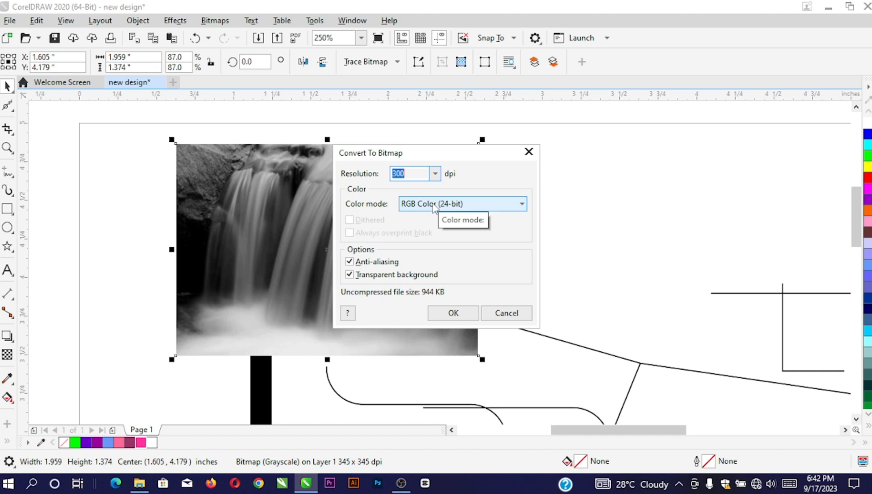
click(453, 313)
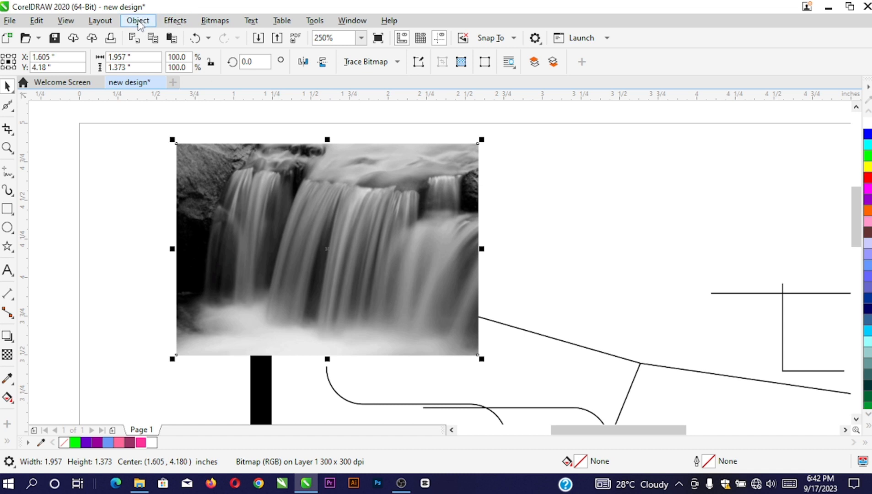
click(175, 21)
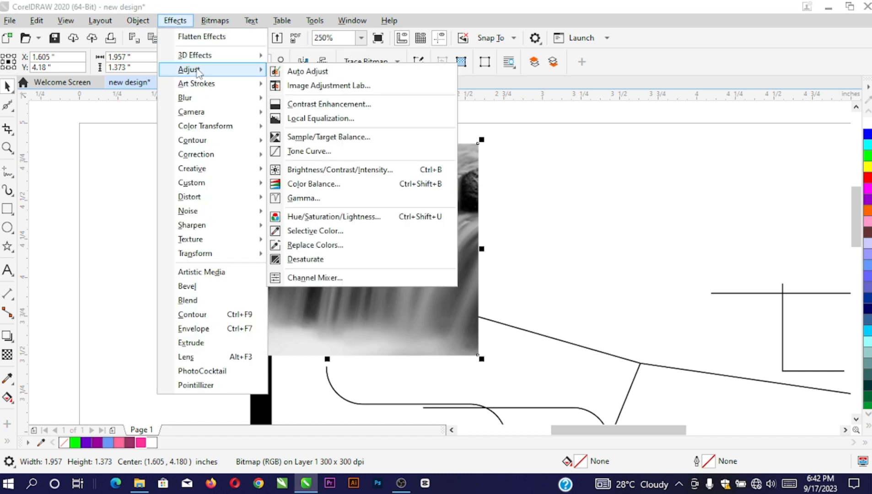
Tint the photo deep blue: temperature 7,905, tint 34, saturation 34, brightness -59
click(316, 86)
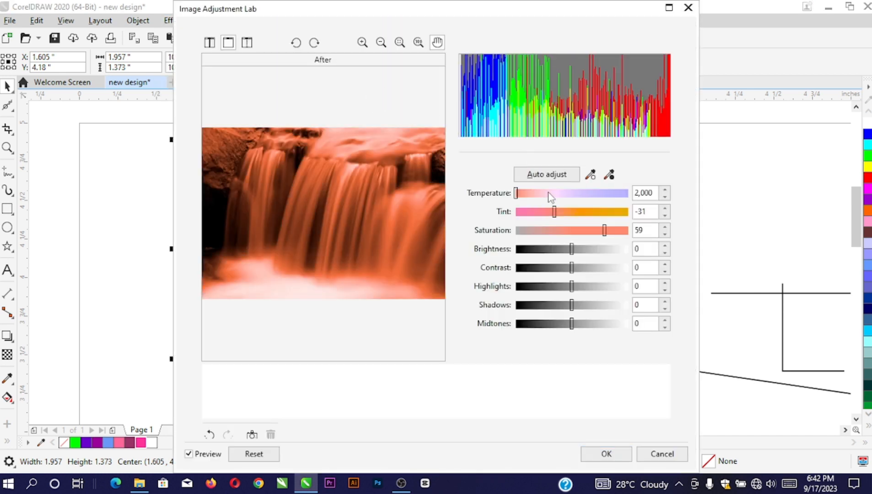
drag(545, 193, 623, 194)
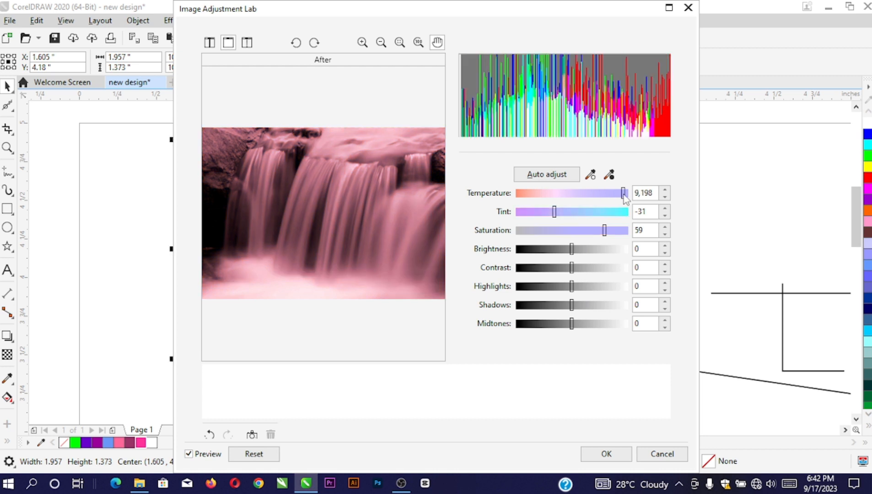
drag(556, 211, 603, 249)
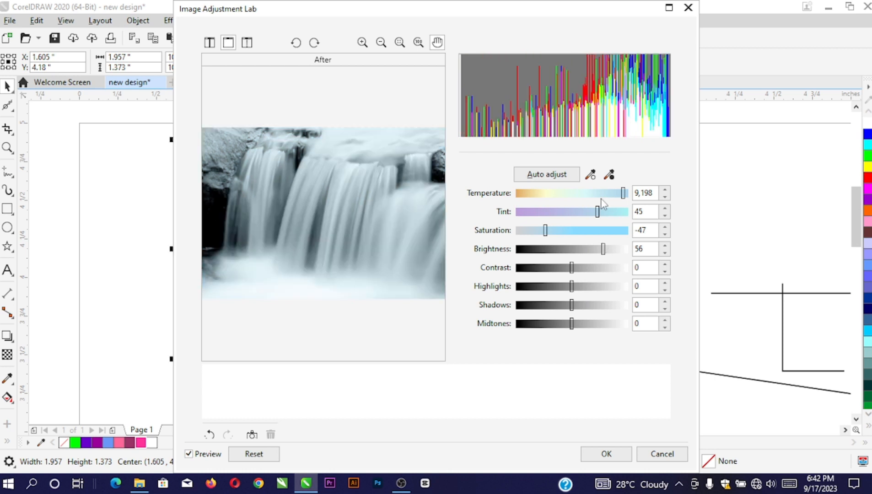
drag(598, 212, 546, 214)
drag(624, 193, 539, 249)
drag(579, 197, 605, 197)
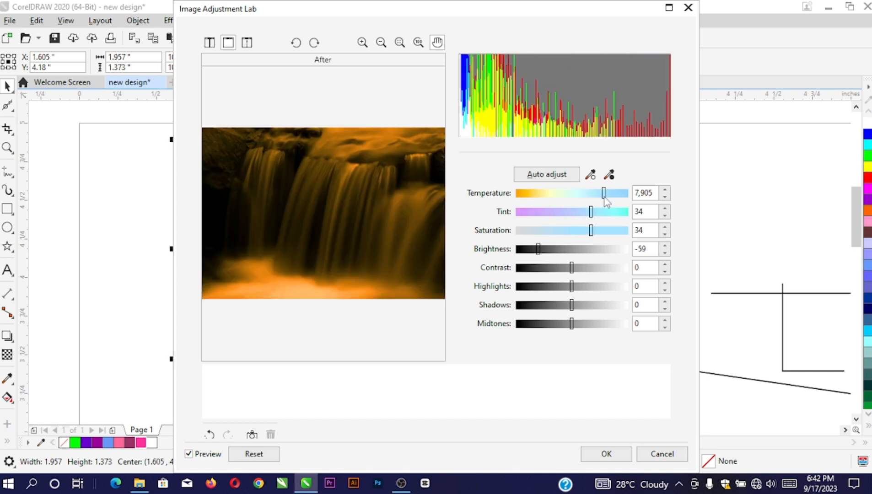
click(606, 454)
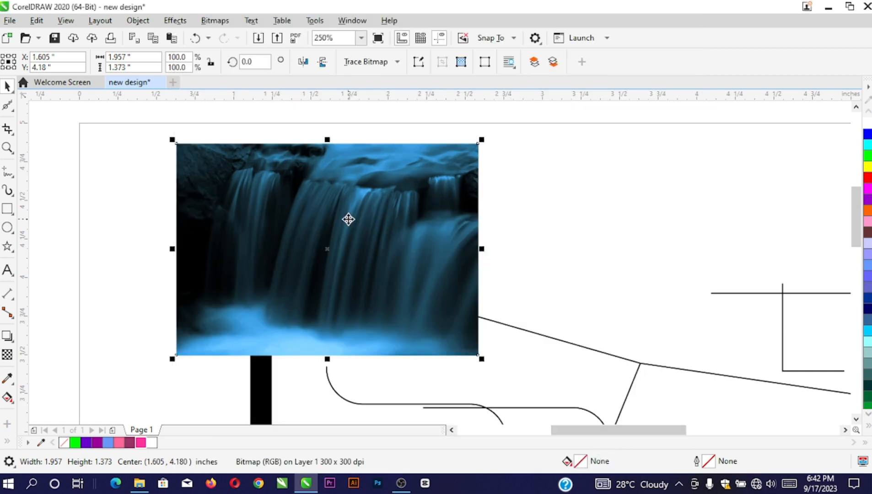
click(179, 24)
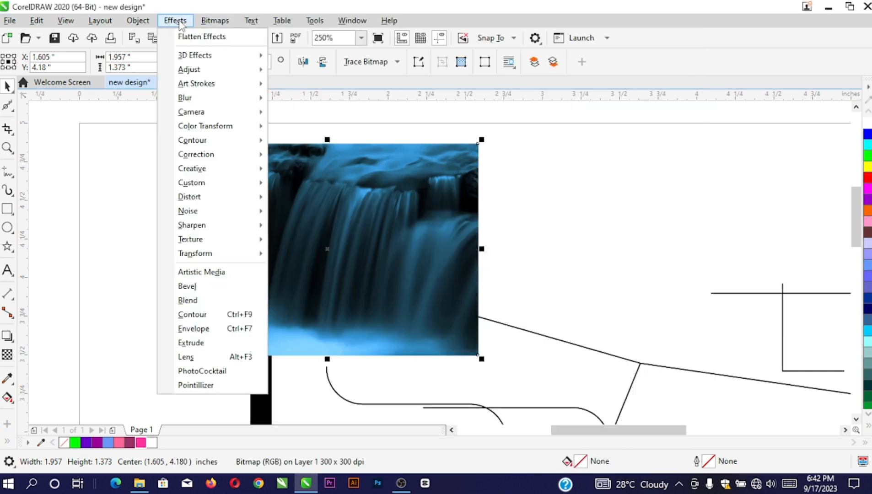
mouse_move(188, 54)
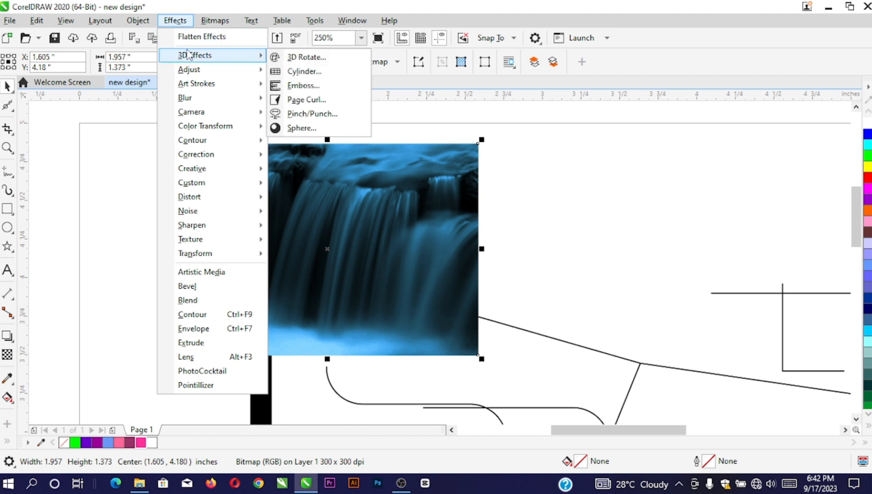
click(316, 58)
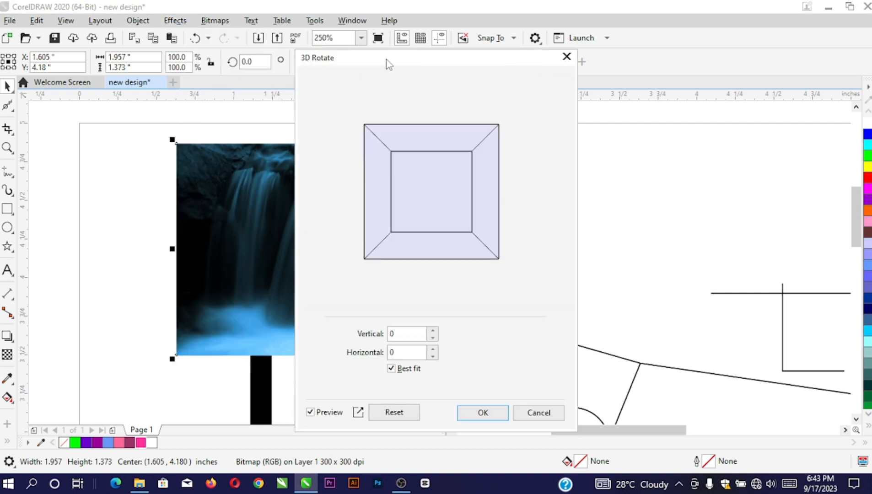
drag(387, 62, 595, 63)
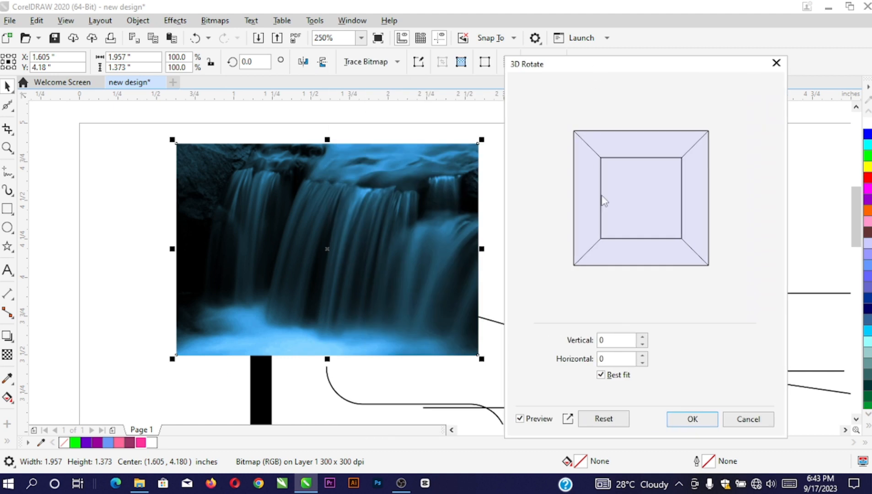
click(617, 347)
text(5)
click(619, 359)
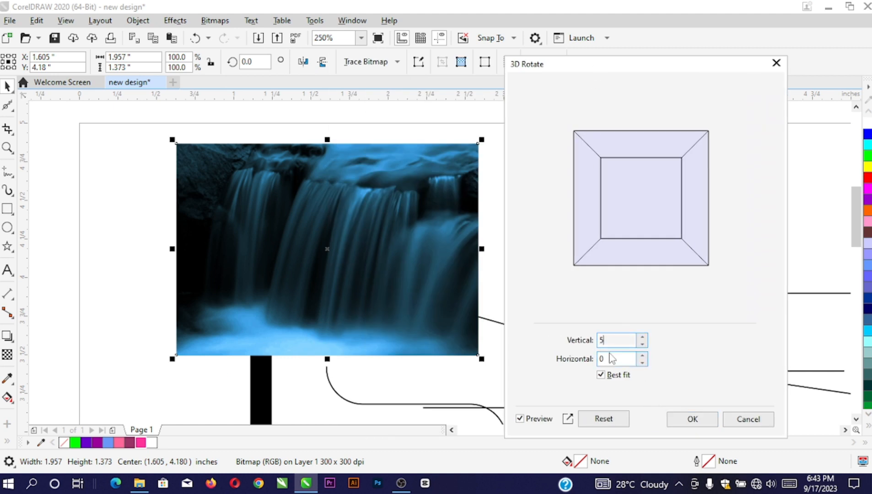
text(7)
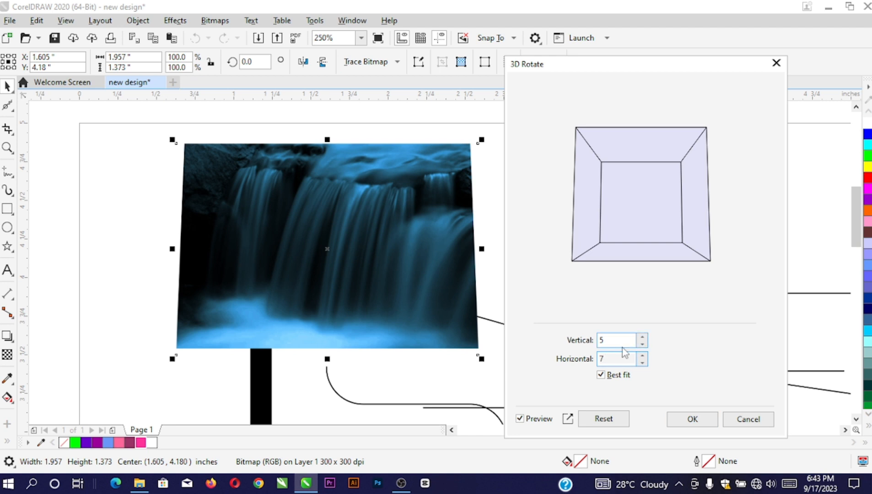
click(752, 420)
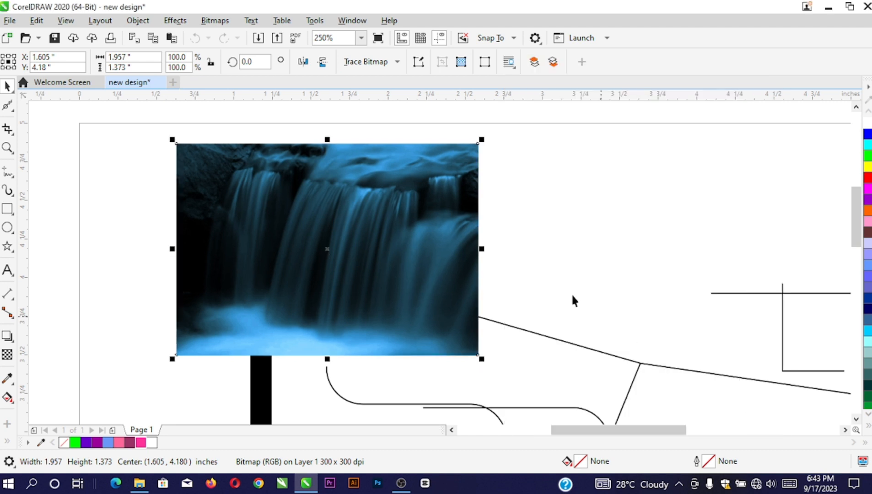
Apply a Tone Curve lifting input 80 to output 153 to lighten the photo toward cyan
click(178, 24)
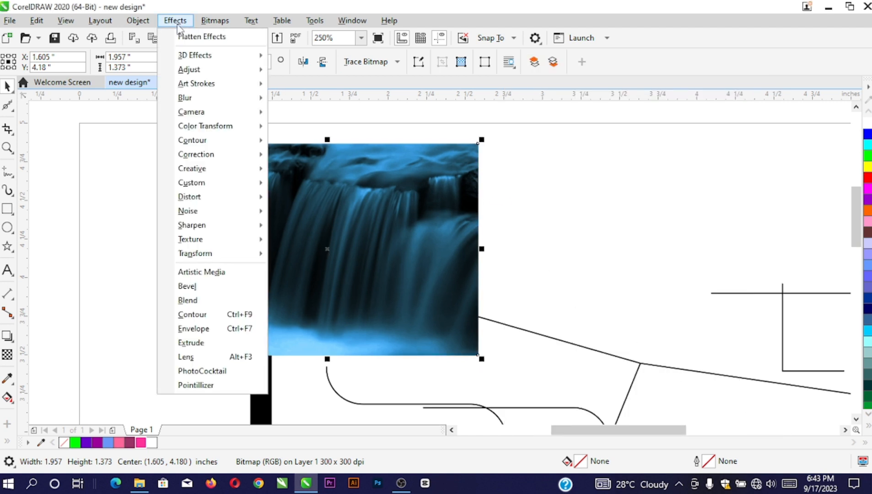
mouse_move(202, 70)
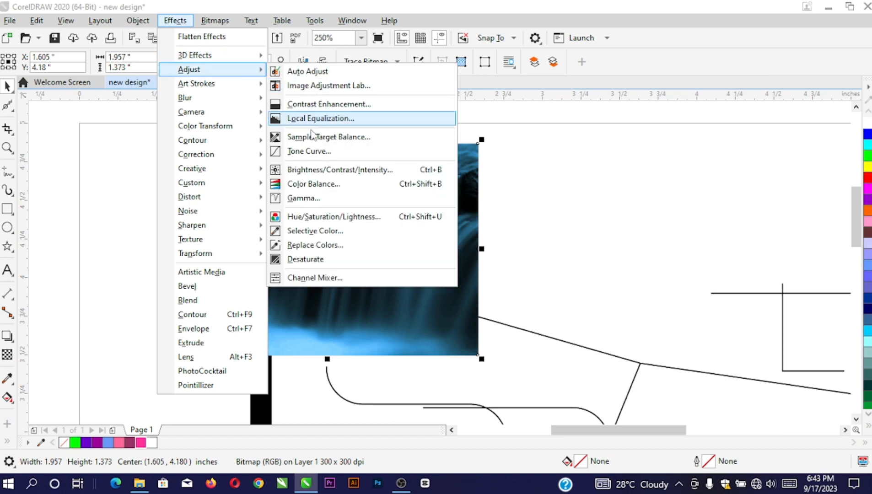
click(289, 154)
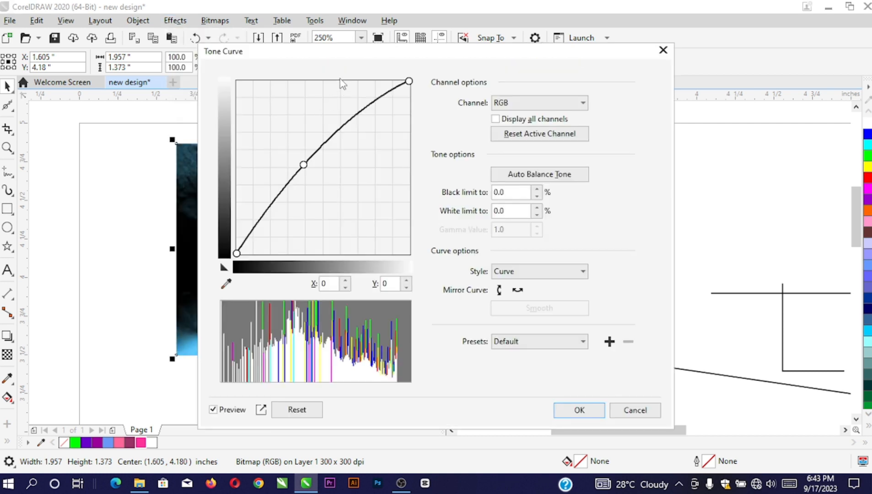
drag(308, 53, 539, 88)
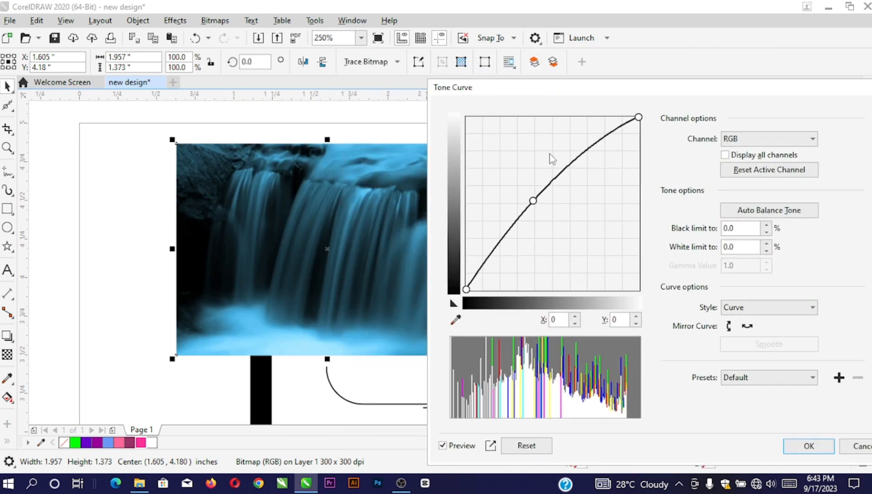
drag(534, 200, 519, 186)
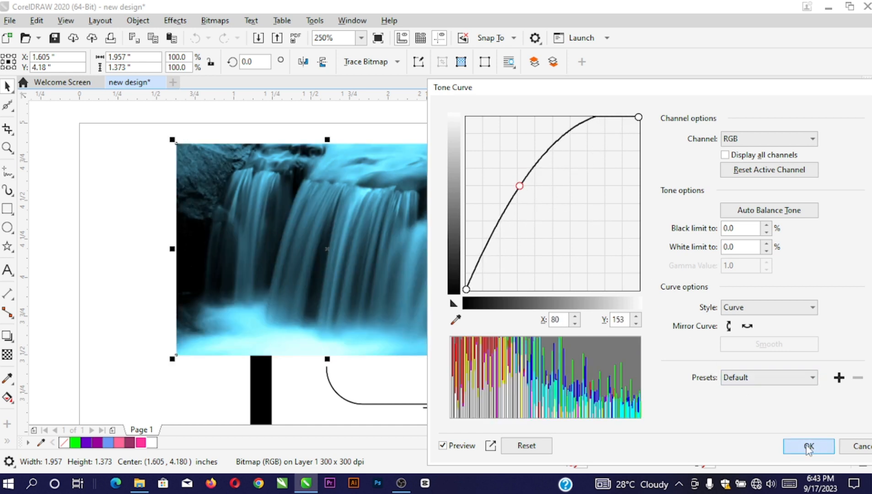
click(808, 447)
click(176, 21)
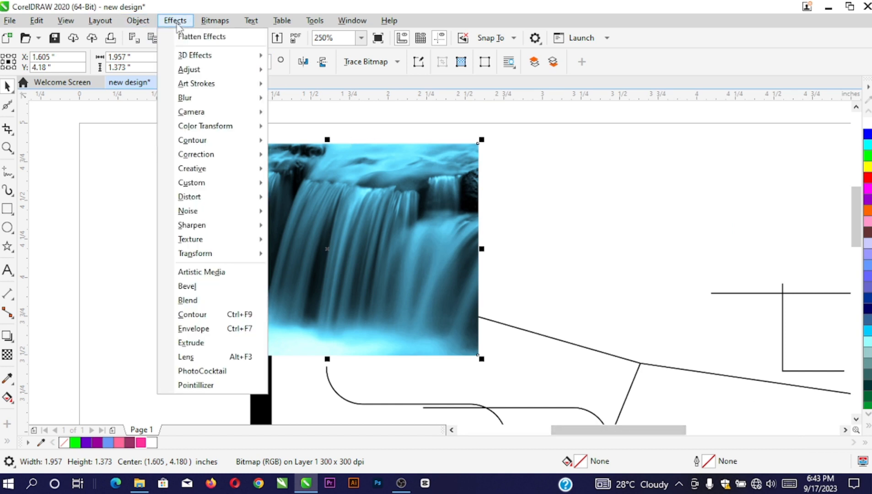
Drop a copy of the waterfall photo to the right of the original
click(340, 184)
scroll(181, 216, down, 1)
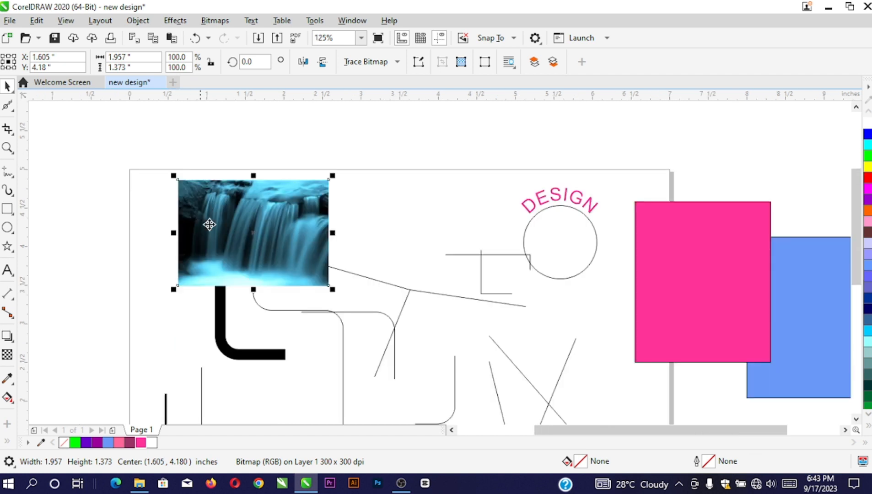
scroll(218, 209, up, 1)
drag(181, 191, 432, 177)
right_click(432, 178)
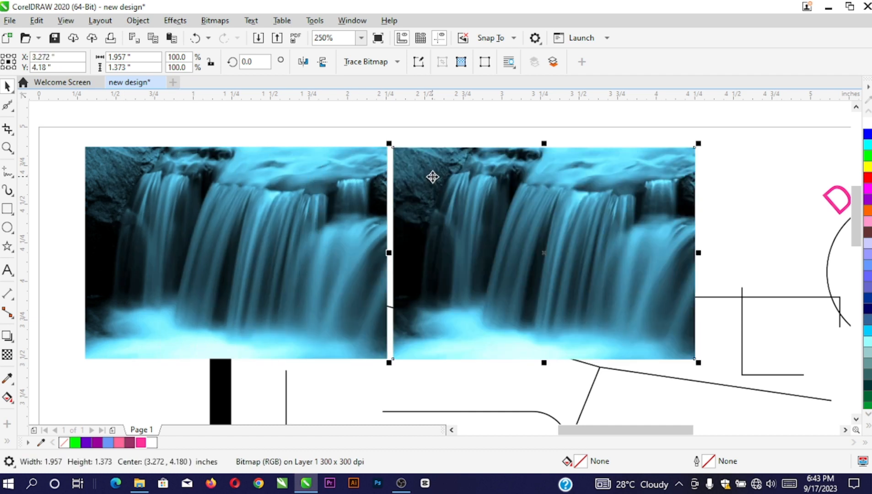
click(410, 162)
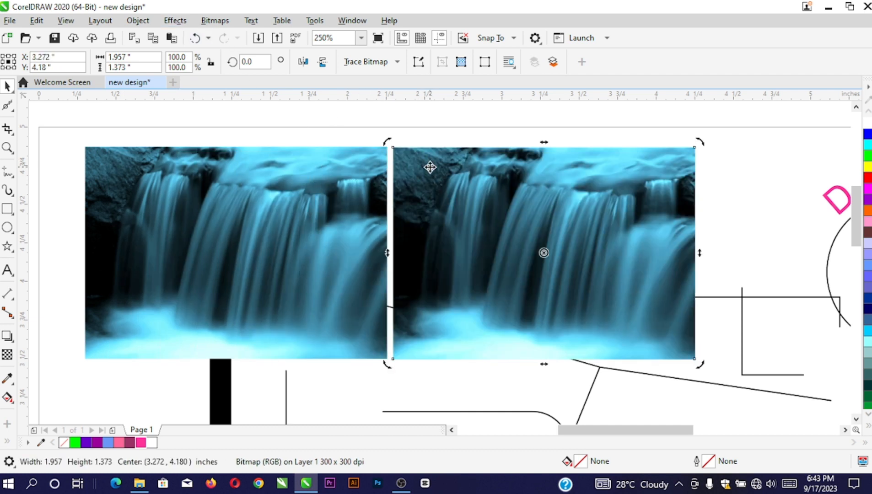
Apply a 17.2-pixel Gaussian Blur to the copied photo
click(176, 24)
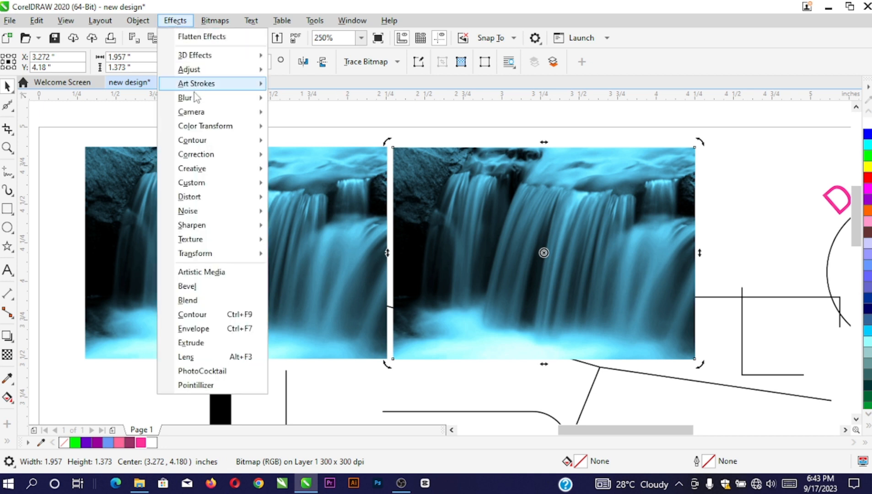
mouse_move(194, 99)
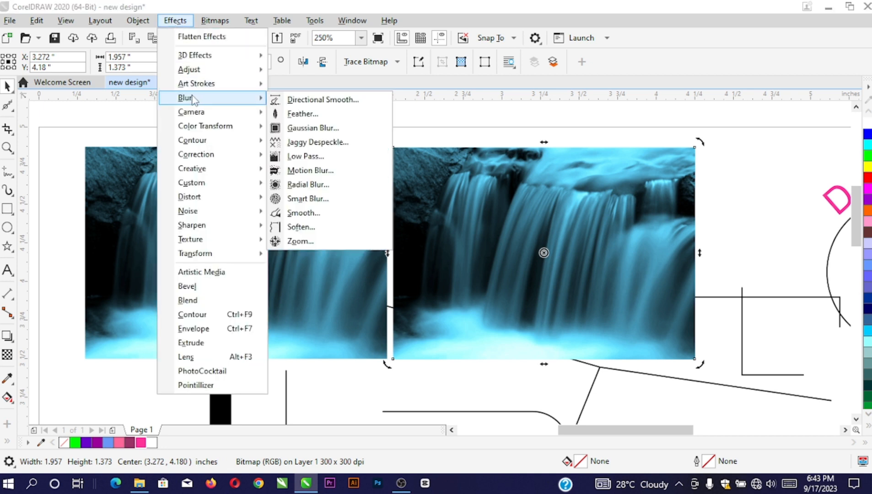
click(304, 129)
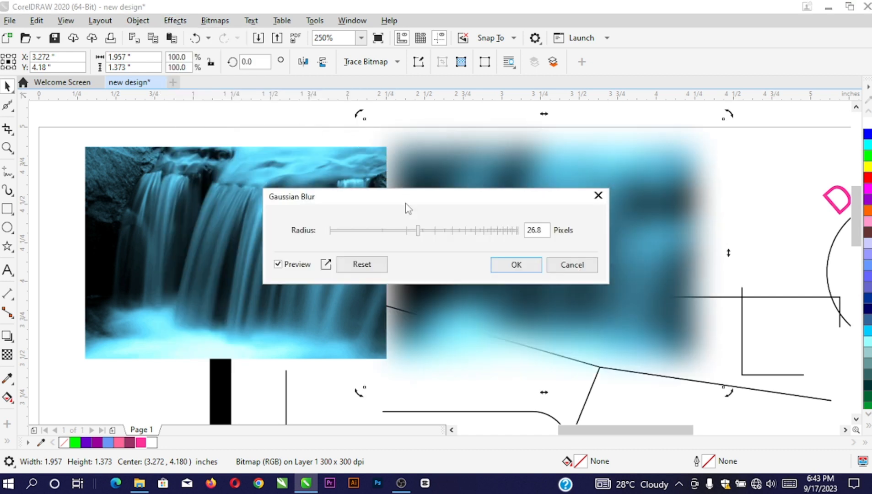
mouse_move(418, 230)
mouse_down()
mouse_move(453, 231)
mouse_move(403, 231)
mouse_up()
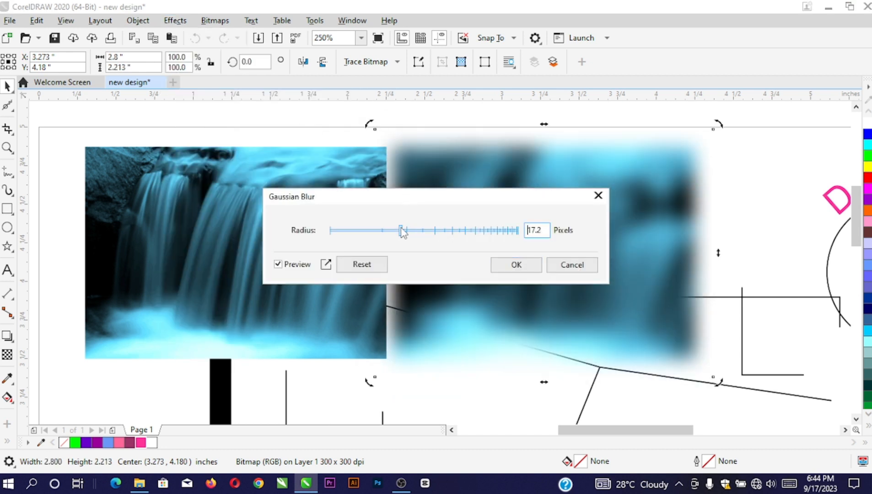
click(504, 265)
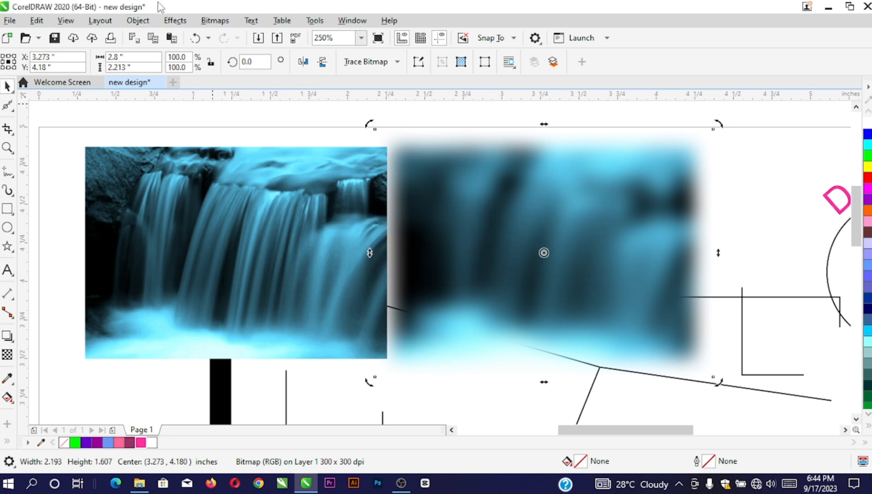
click(176, 21)
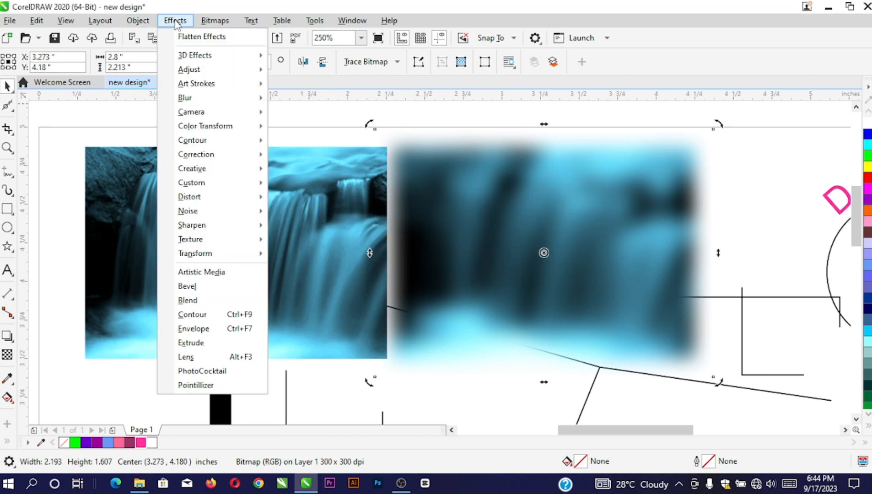
click(503, 228)
click(185, 22)
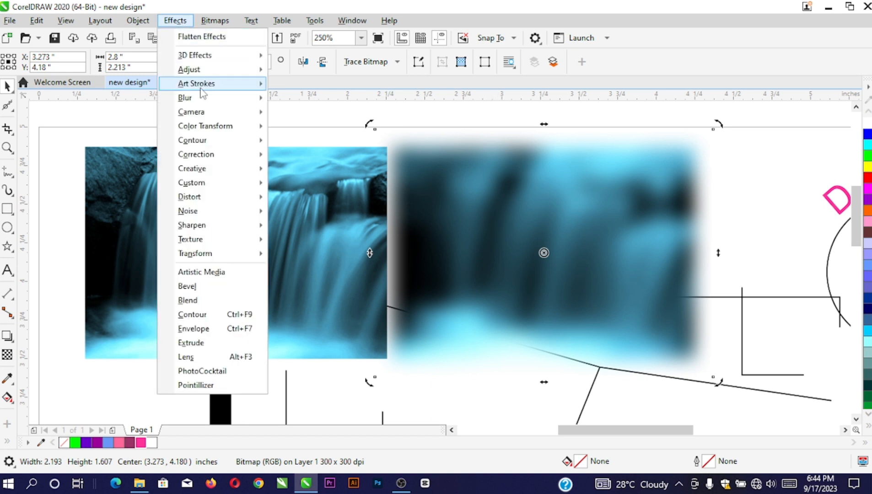
mouse_move(199, 101)
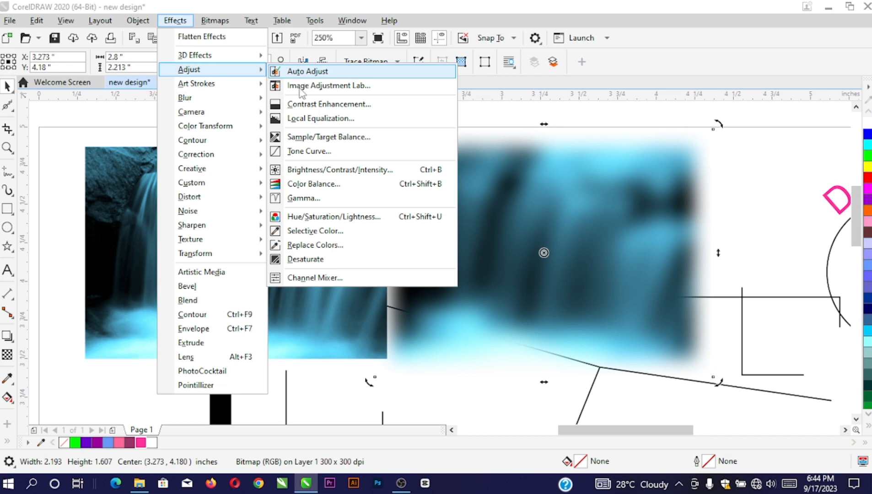
click(551, 279)
scroll(333, 183, down, 2)
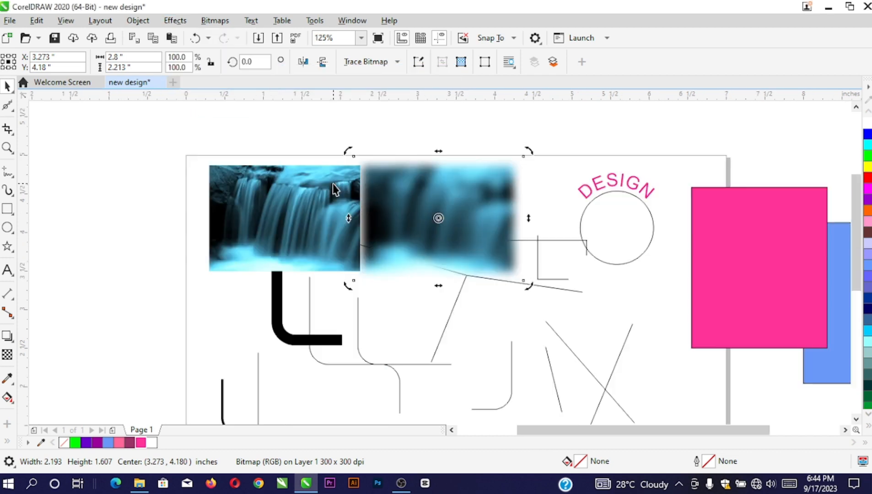
Move the pink rectangle off the page's left side and fill it Deep Violet
click(715, 273)
scroll(716, 250, down, 2)
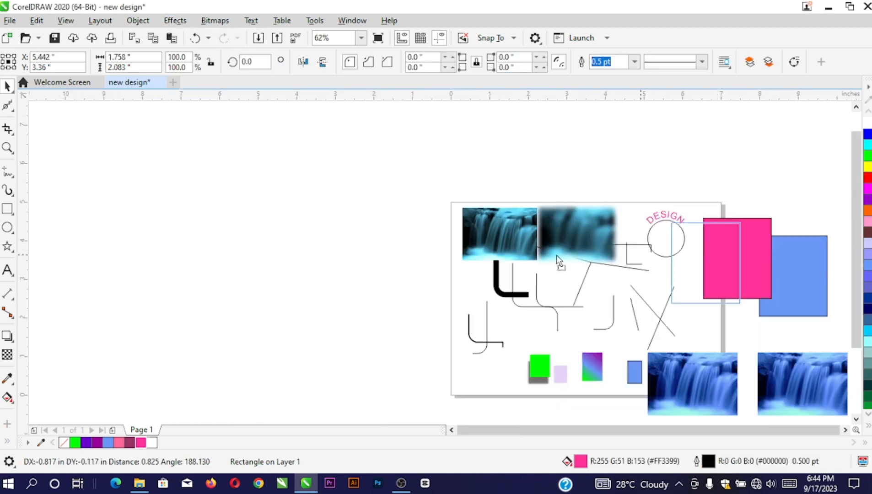
drag(716, 256, 391, 251)
scroll(495, 264, up, 2)
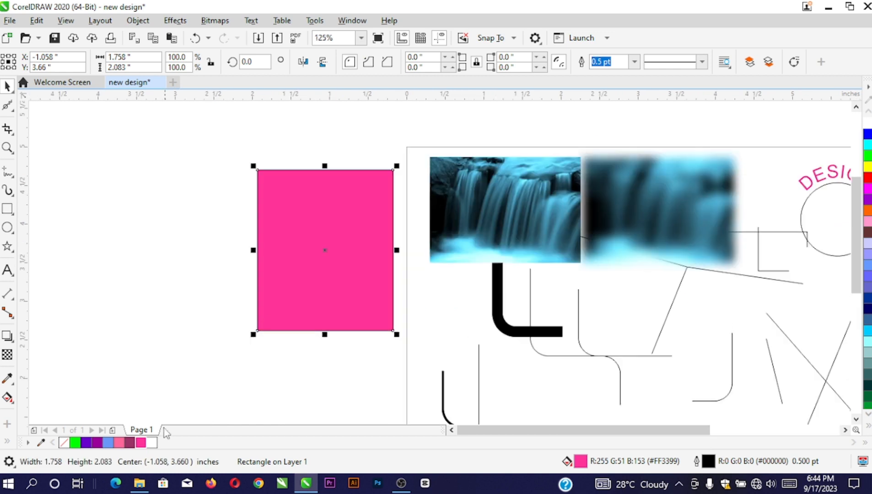
click(119, 442)
click(96, 442)
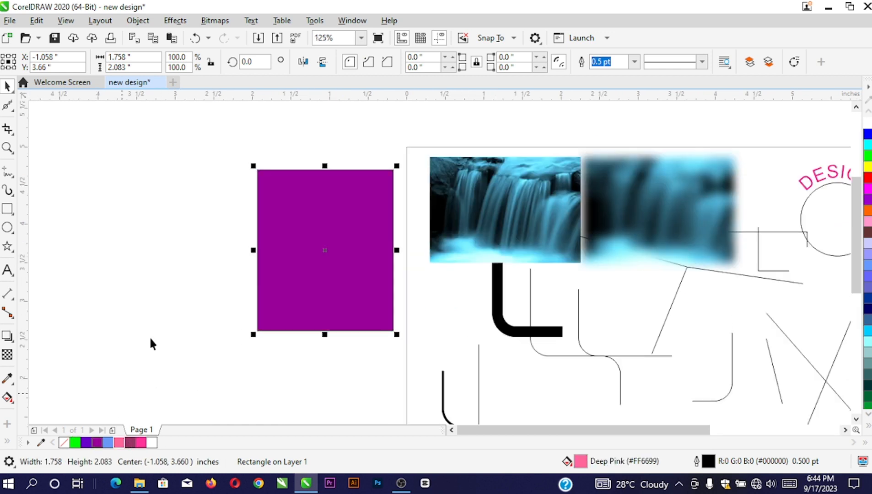
Darken the rectangle with a lowered Tone Curve, then give it a Hot Pink fill
click(179, 22)
mouse_move(197, 70)
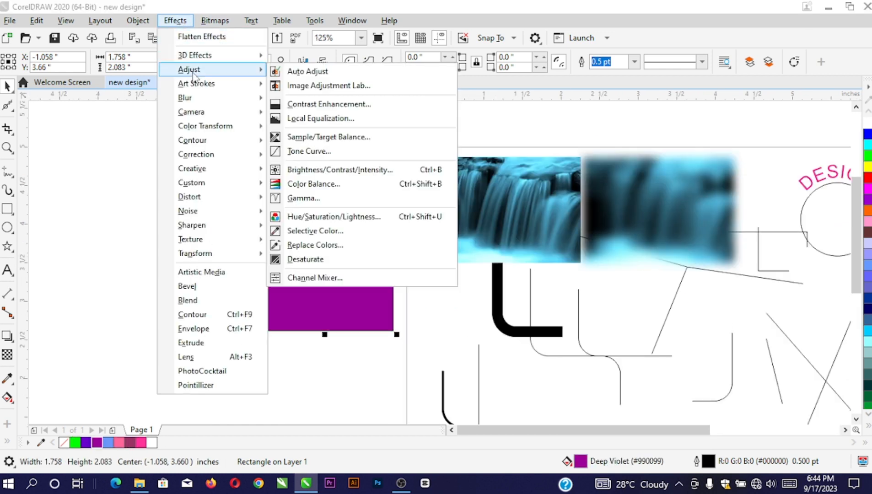
click(311, 153)
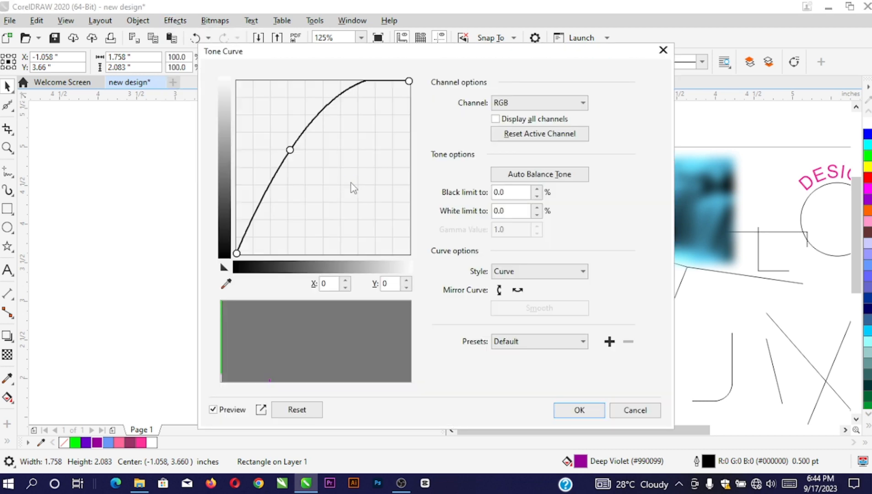
drag(326, 56, 641, 86)
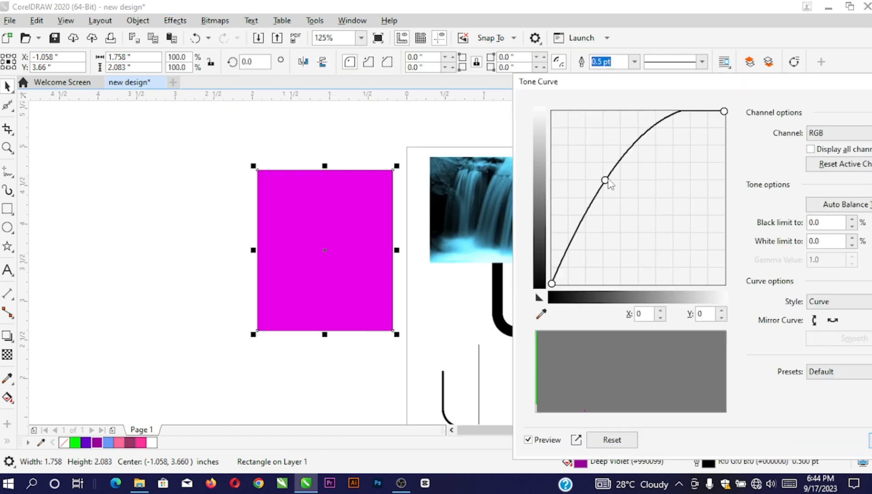
drag(606, 180, 675, 252)
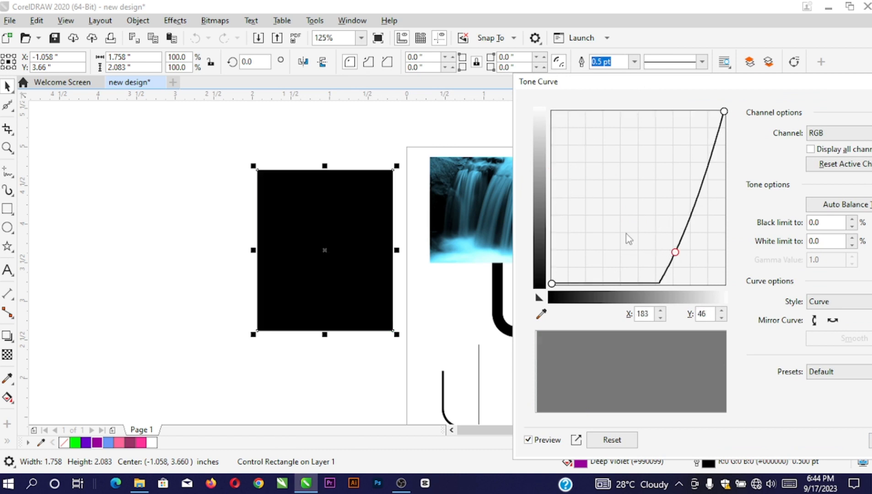
key(Return)
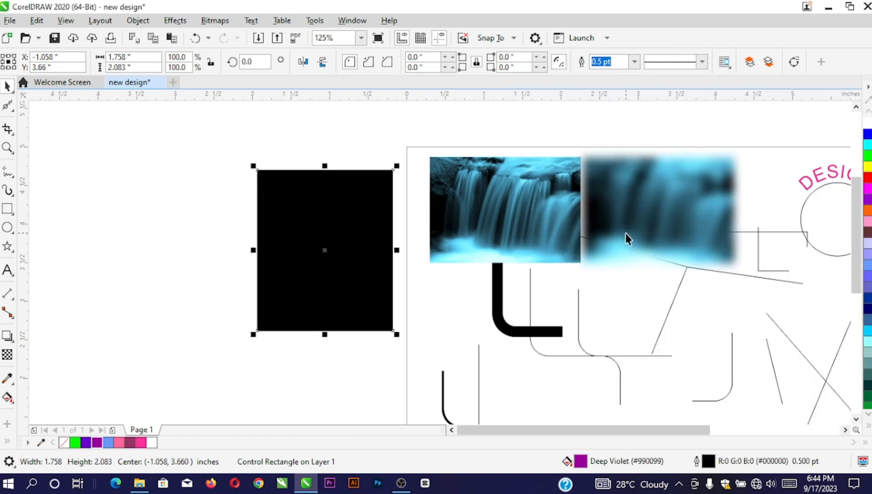
click(140, 444)
Try several palette fills on the rectangle, settling on light green #59FF59
click(140, 443)
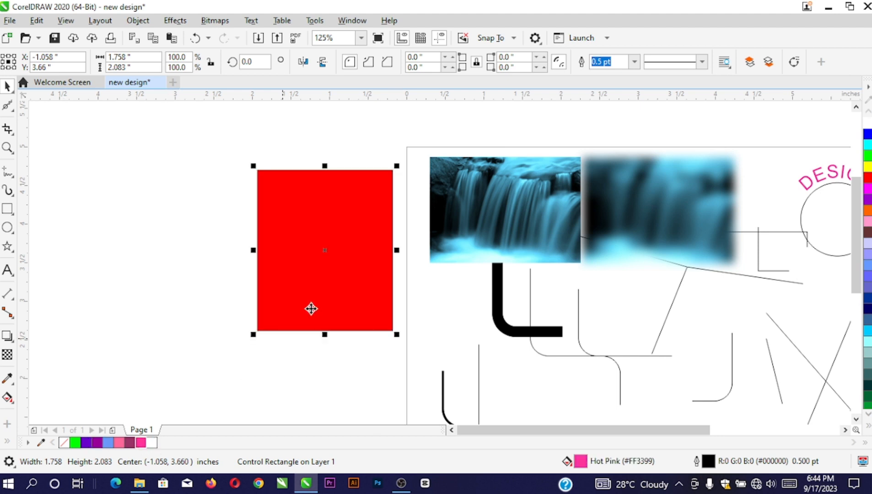
click(152, 444)
click(115, 444)
click(95, 447)
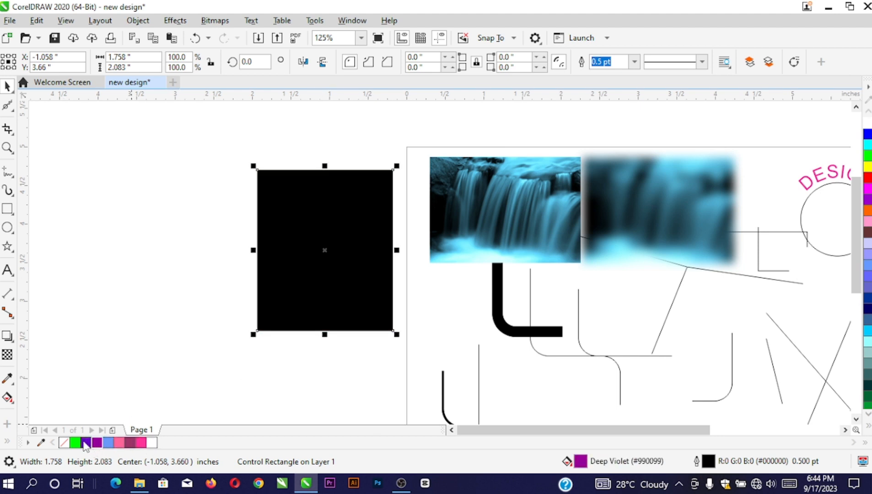
click(83, 443)
click(75, 443)
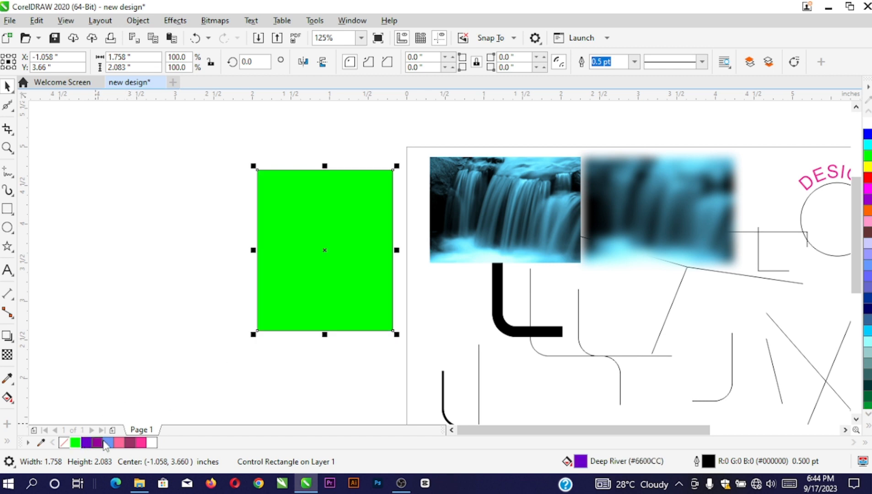
click(108, 443)
click(74, 443)
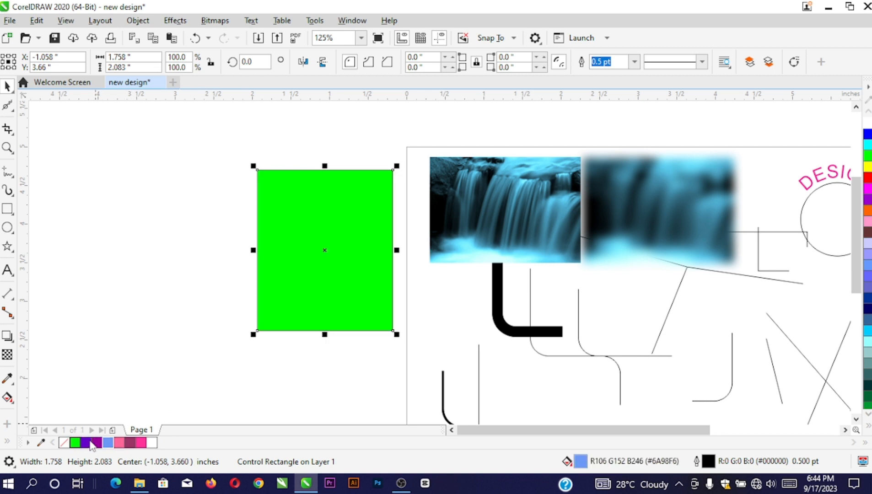
click(152, 443)
click(75, 443)
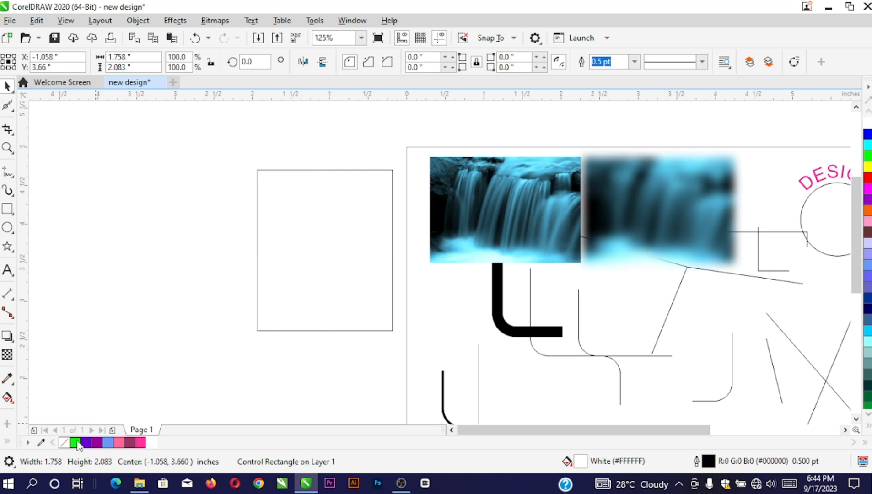
ctrl+click(152, 443)
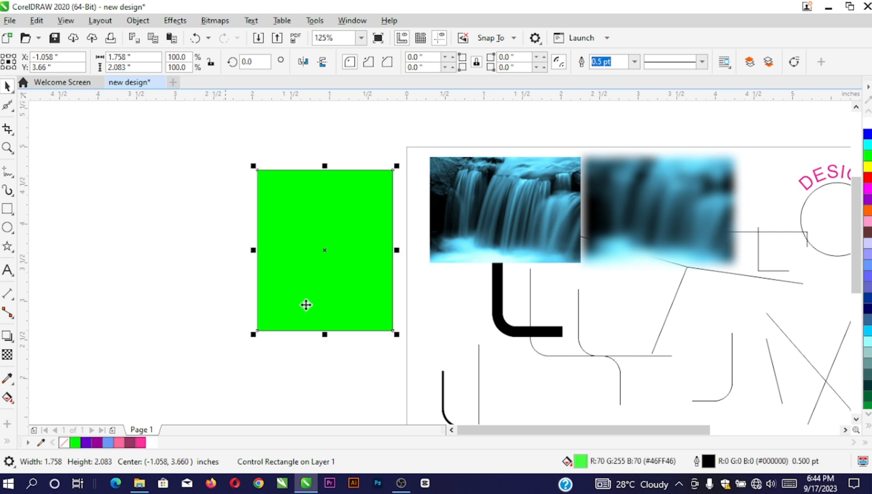
Shift the green rectangle slightly right and up to centre at -0.750, 3.752 inches
drag(351, 196, 375, 190)
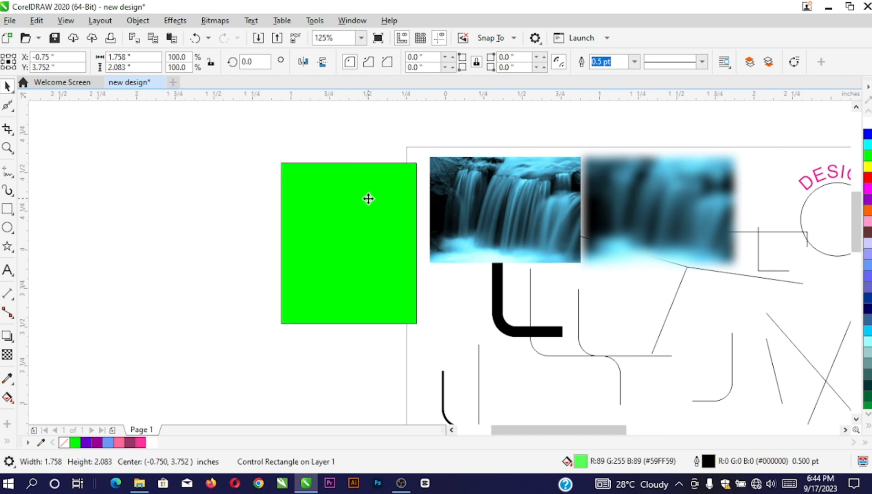
scroll(368, 197, up, 2)
scroll(260, 230, down, 2)
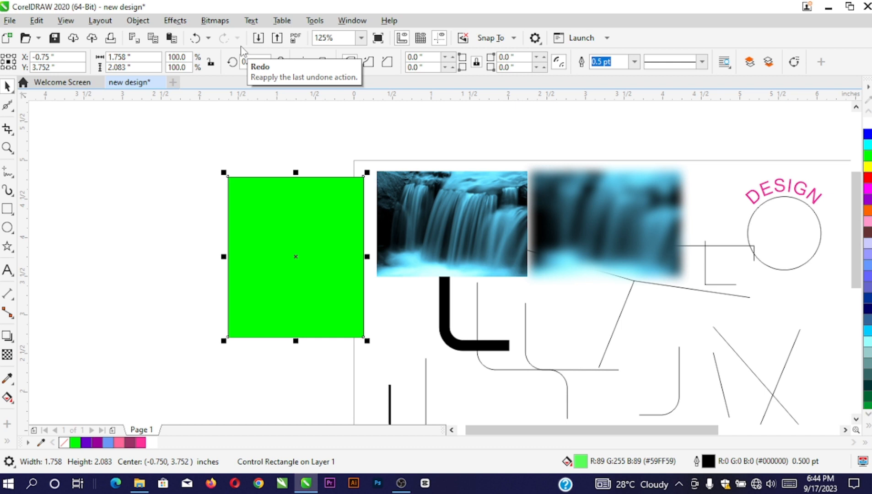
click(138, 20)
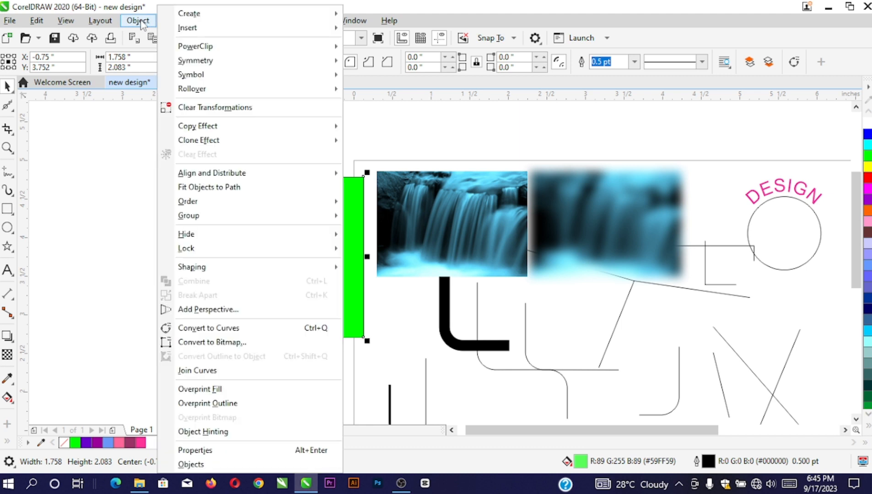
click(142, 22)
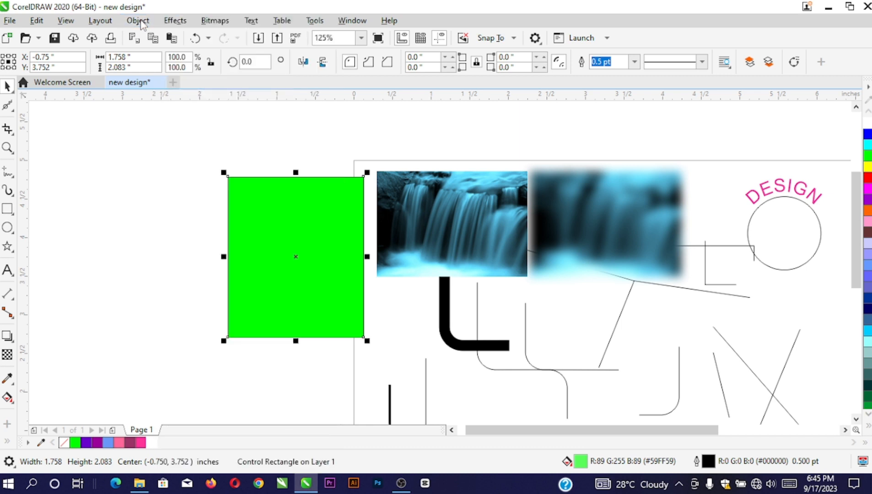
click(220, 21)
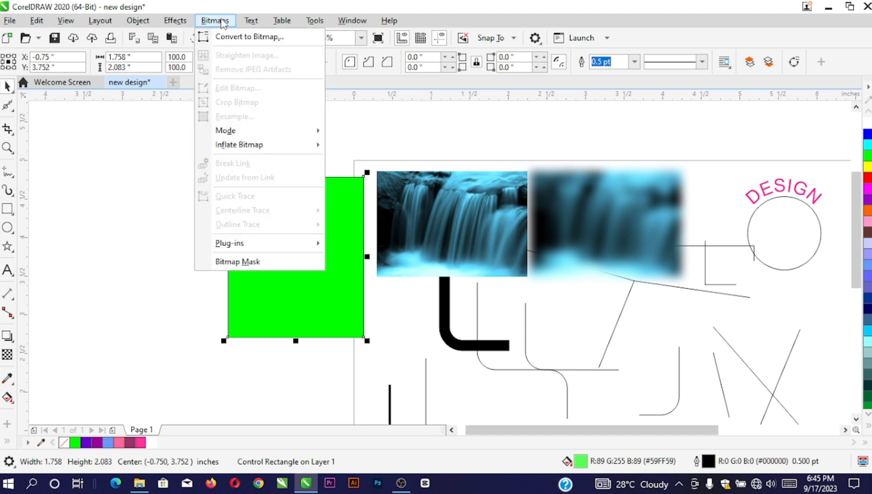
mouse_move(230, 130)
mouse_move(185, 23)
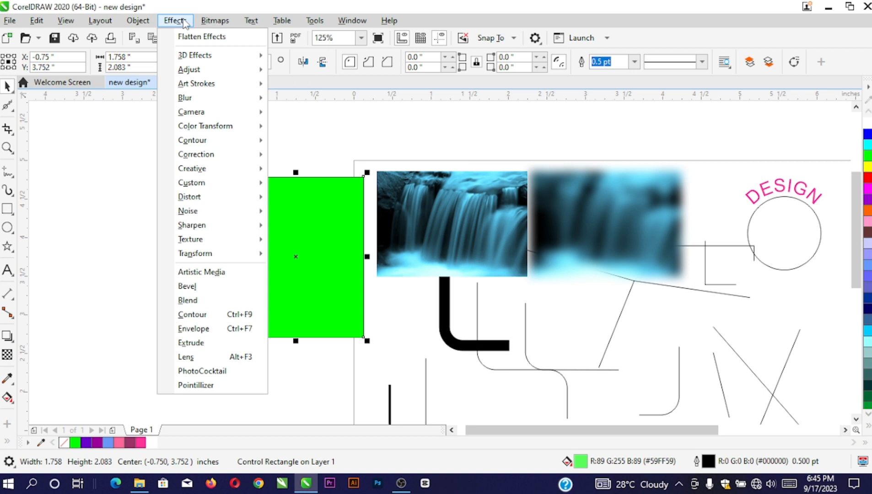
mouse_move(221, 23)
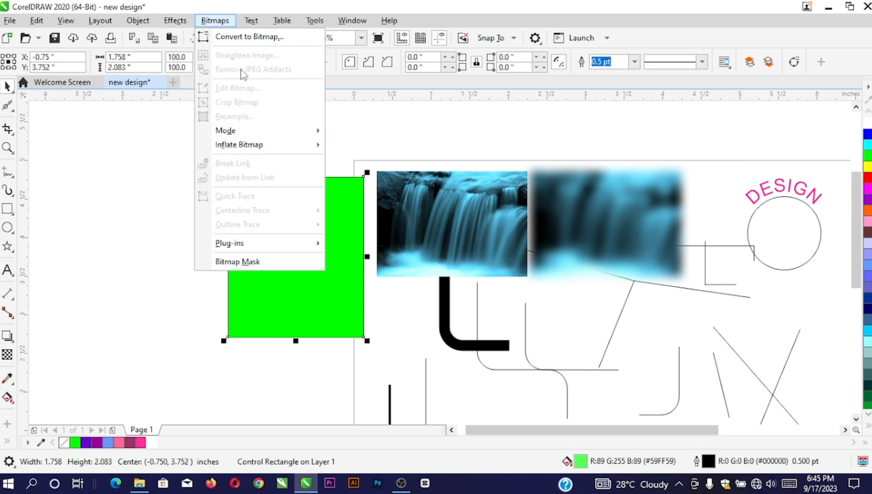
click(347, 219)
click(346, 219)
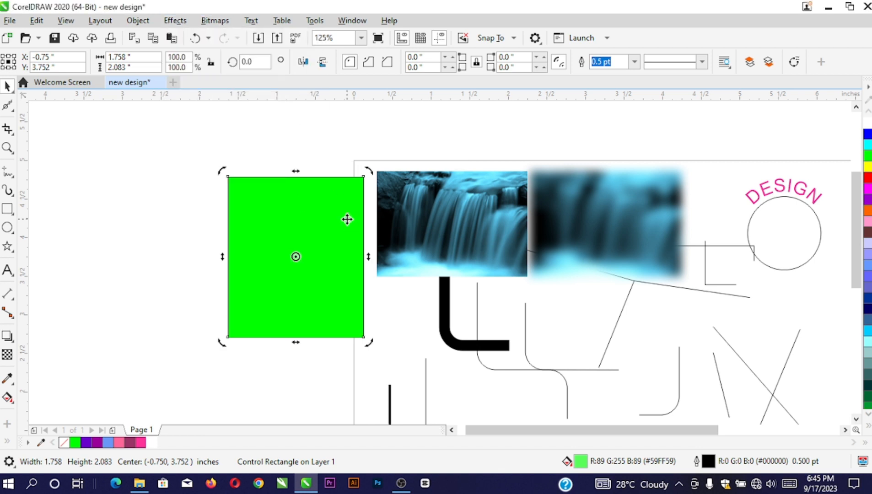
click(347, 219)
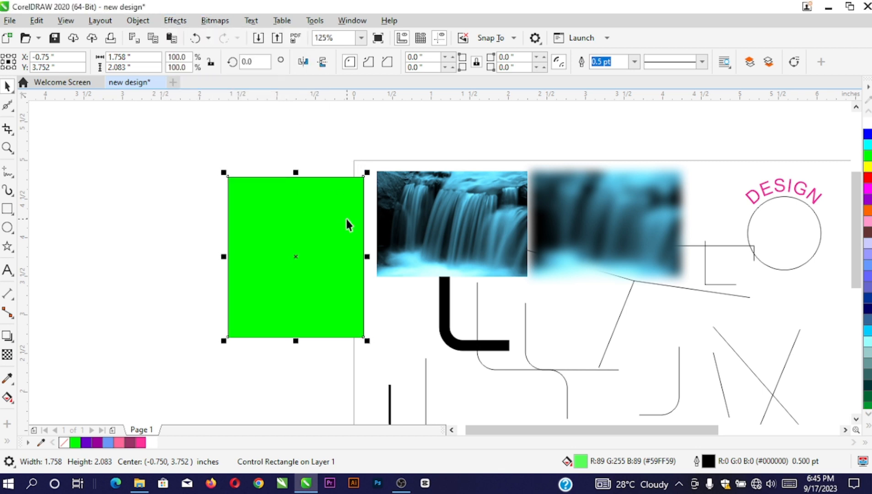
click(213, 22)
click(344, 258)
click(249, 22)
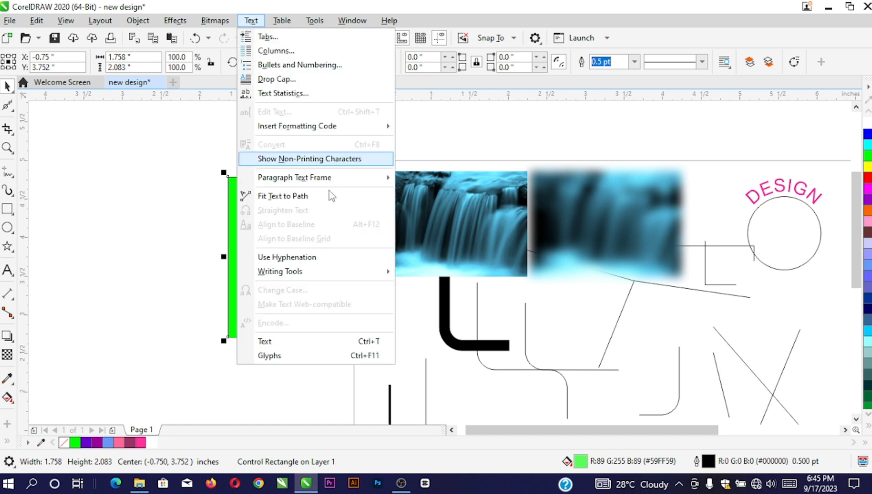
click(210, 210)
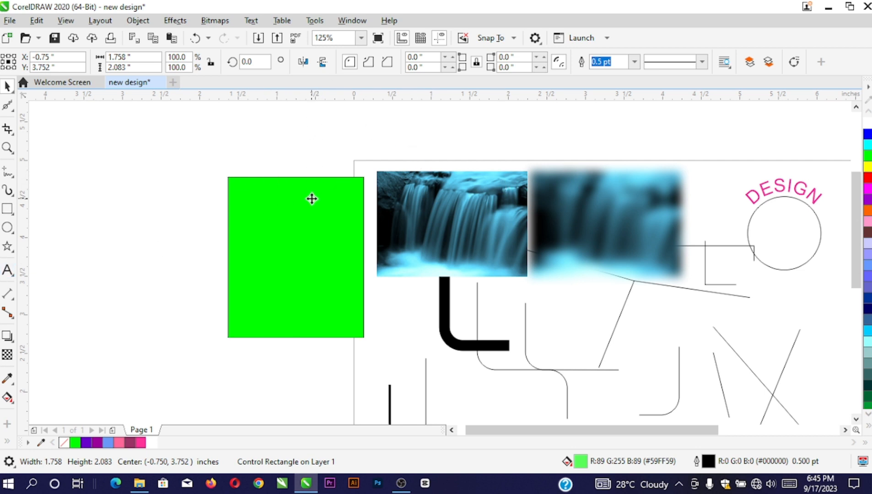
click(311, 198)
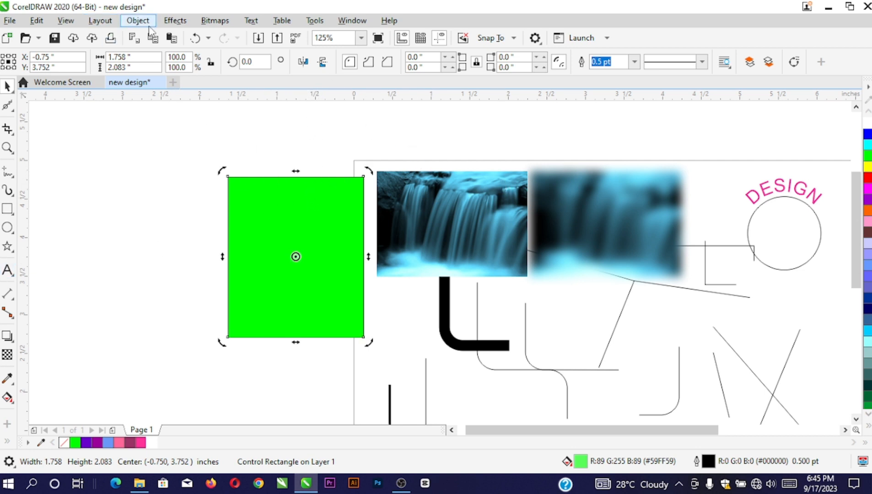
click(176, 23)
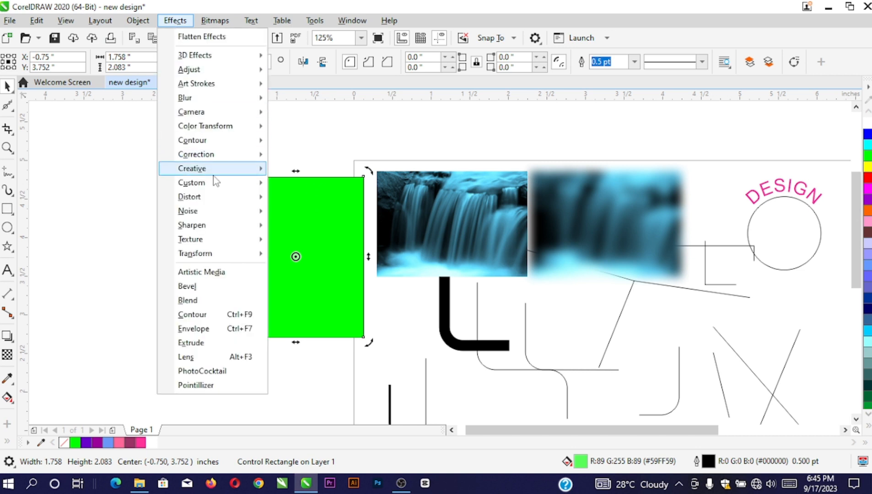
mouse_move(204, 73)
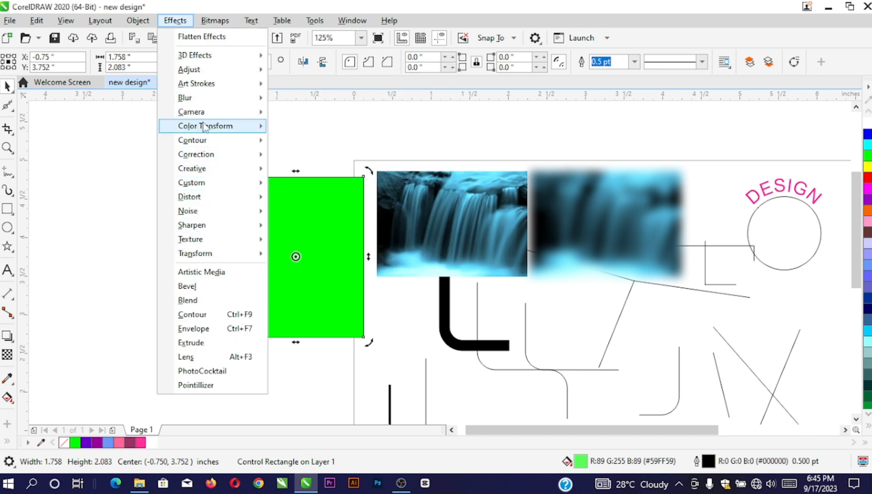
mouse_move(201, 113)
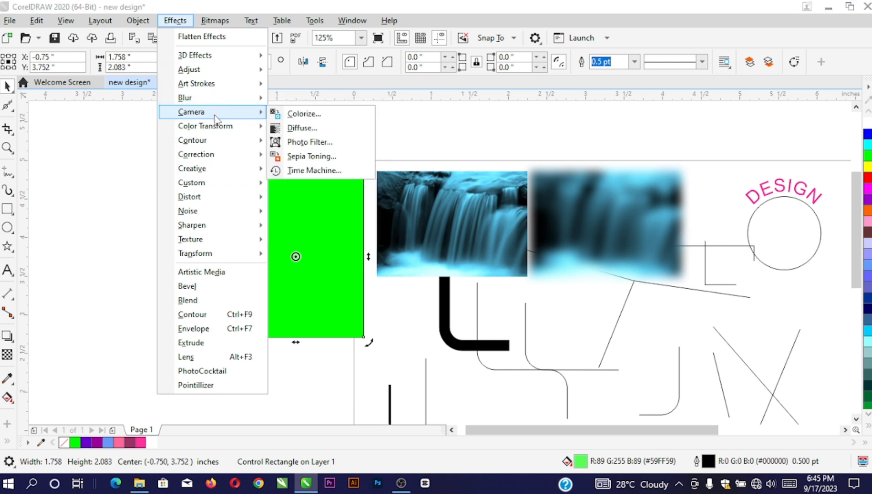
mouse_move(197, 131)
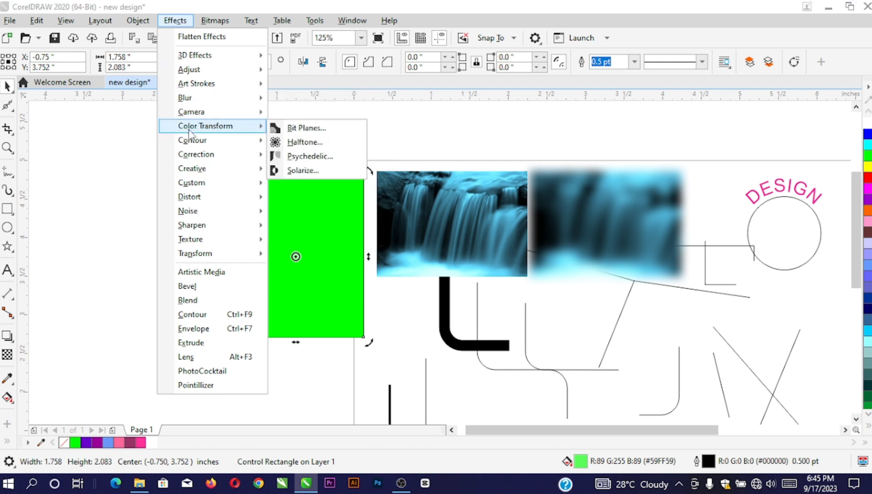
click(328, 263)
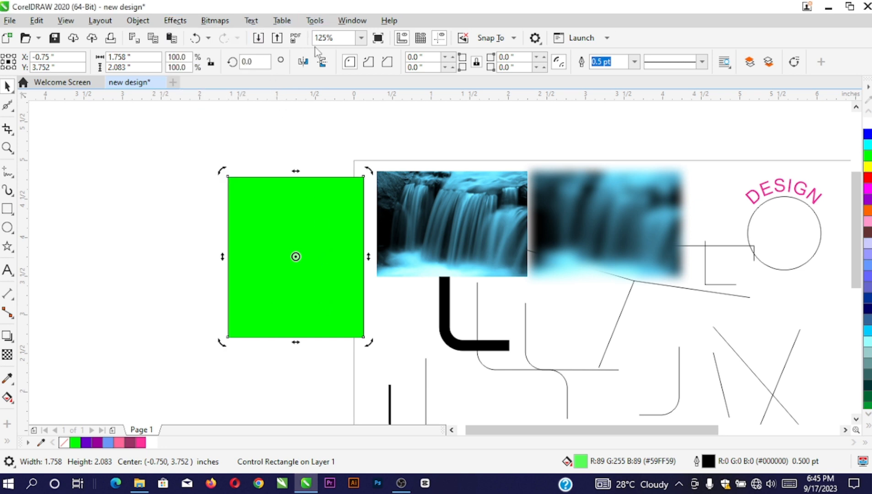
scroll(263, 174, down, 2)
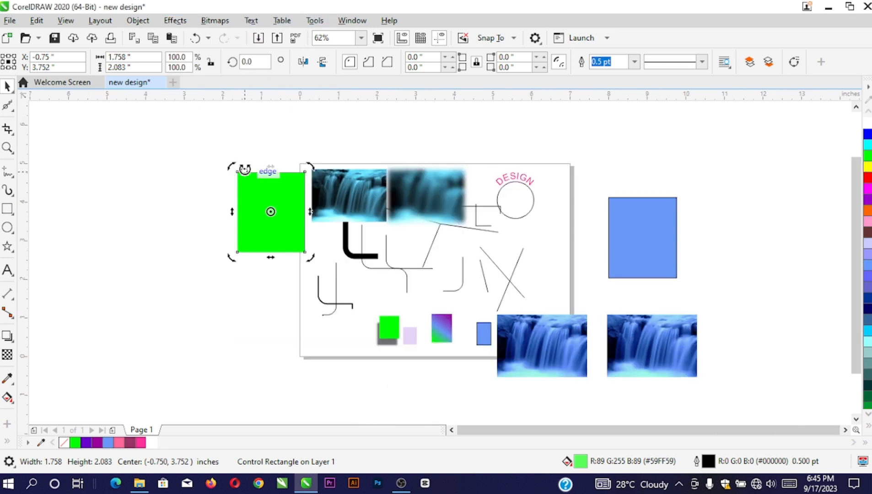